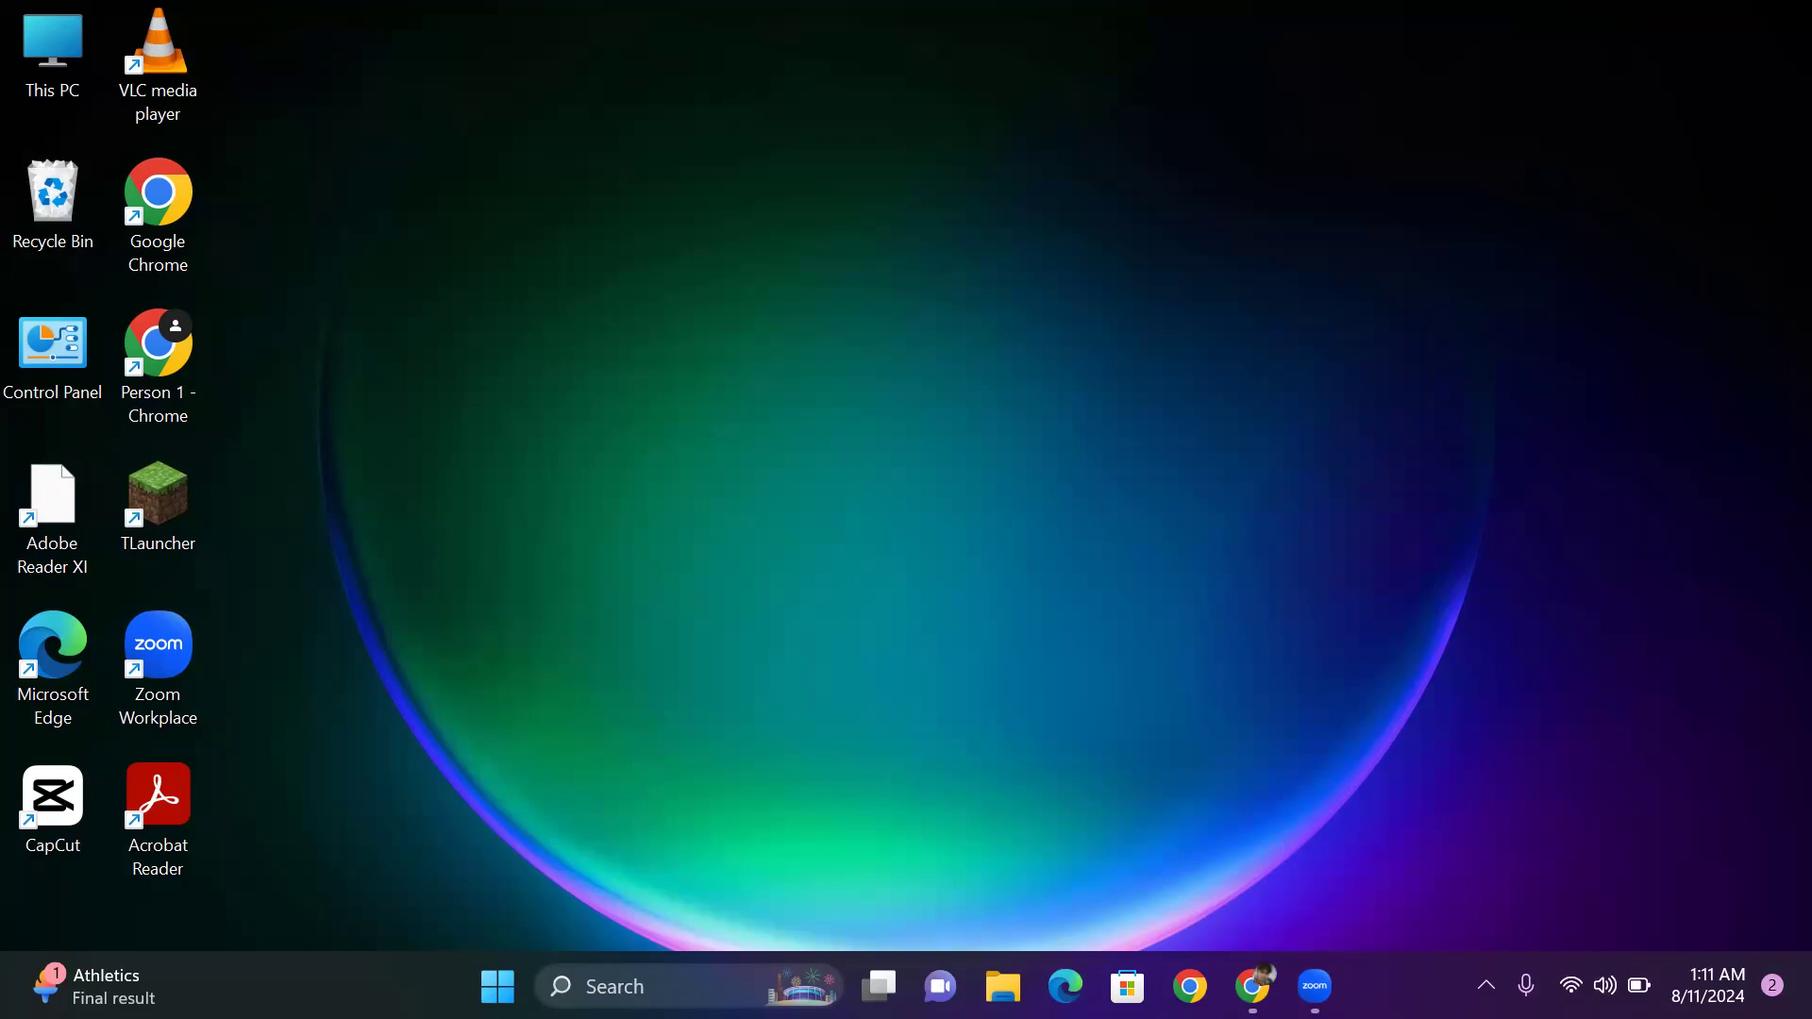
Restore the Amazon Seller Central browser window from the taskbar
click(1253, 987)
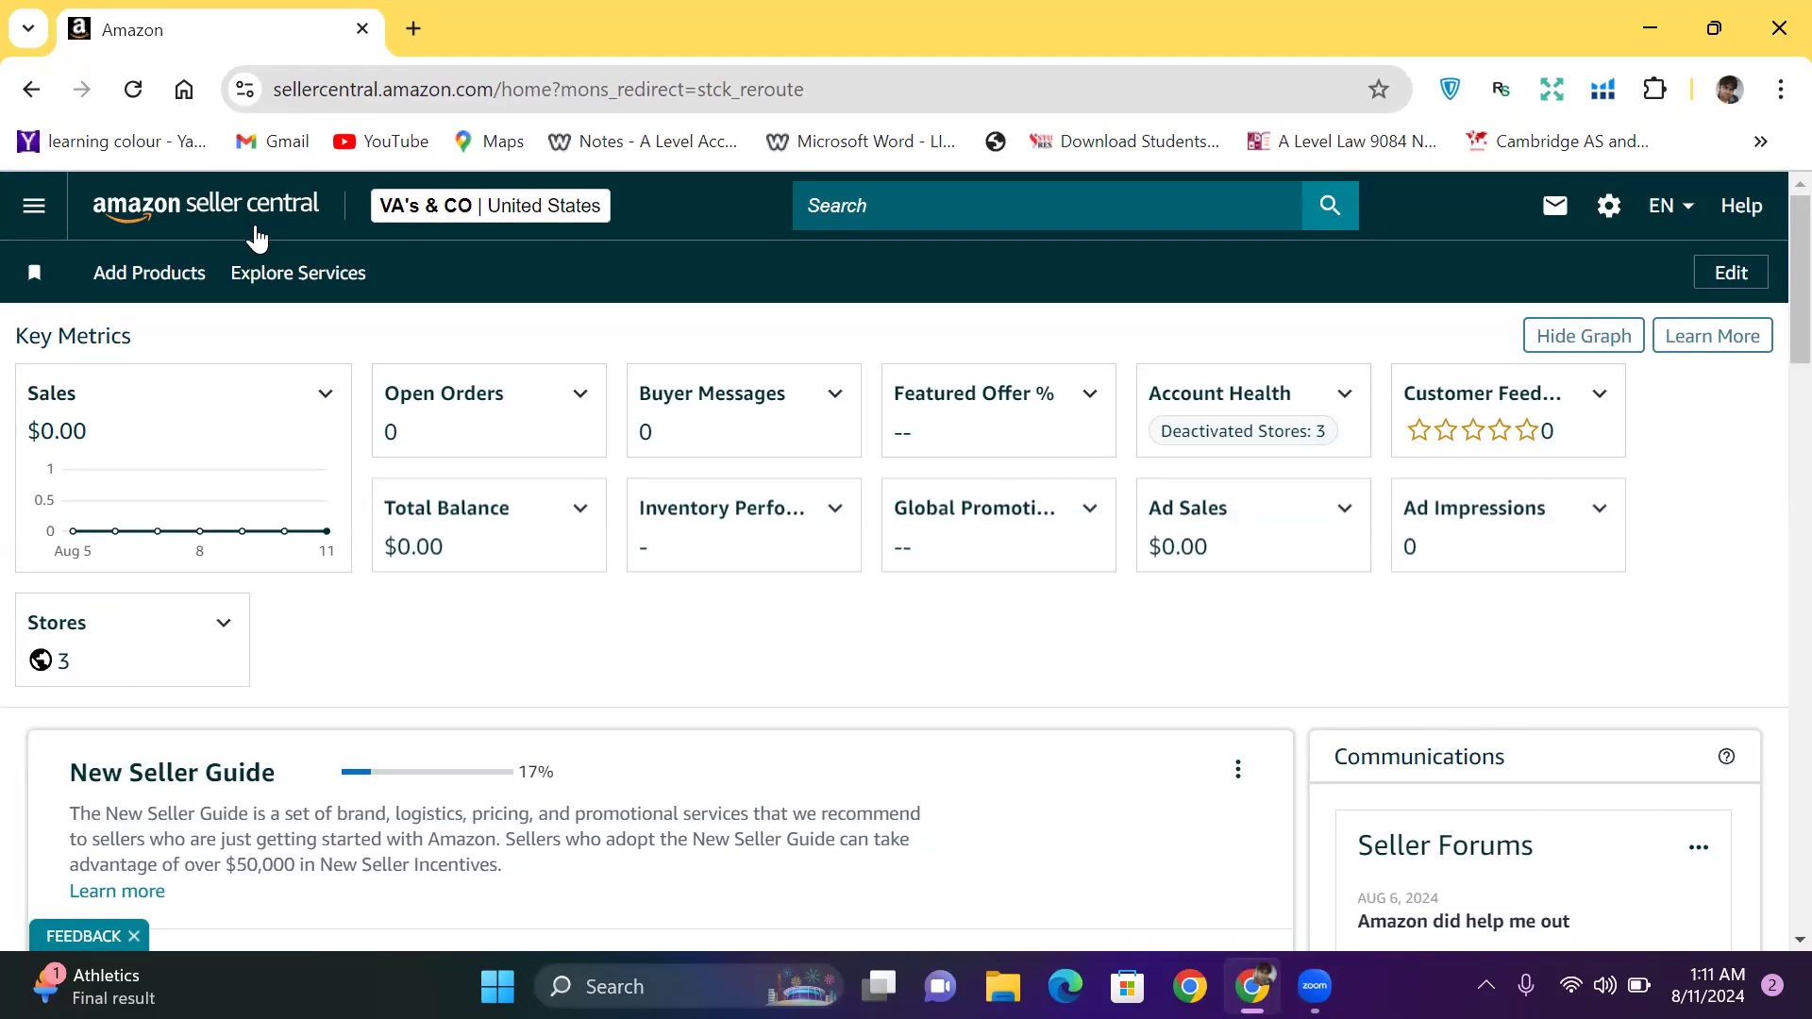
Expand and collapse the Total Balance card, then go to User Permissions from the settings gear
click(536, 502)
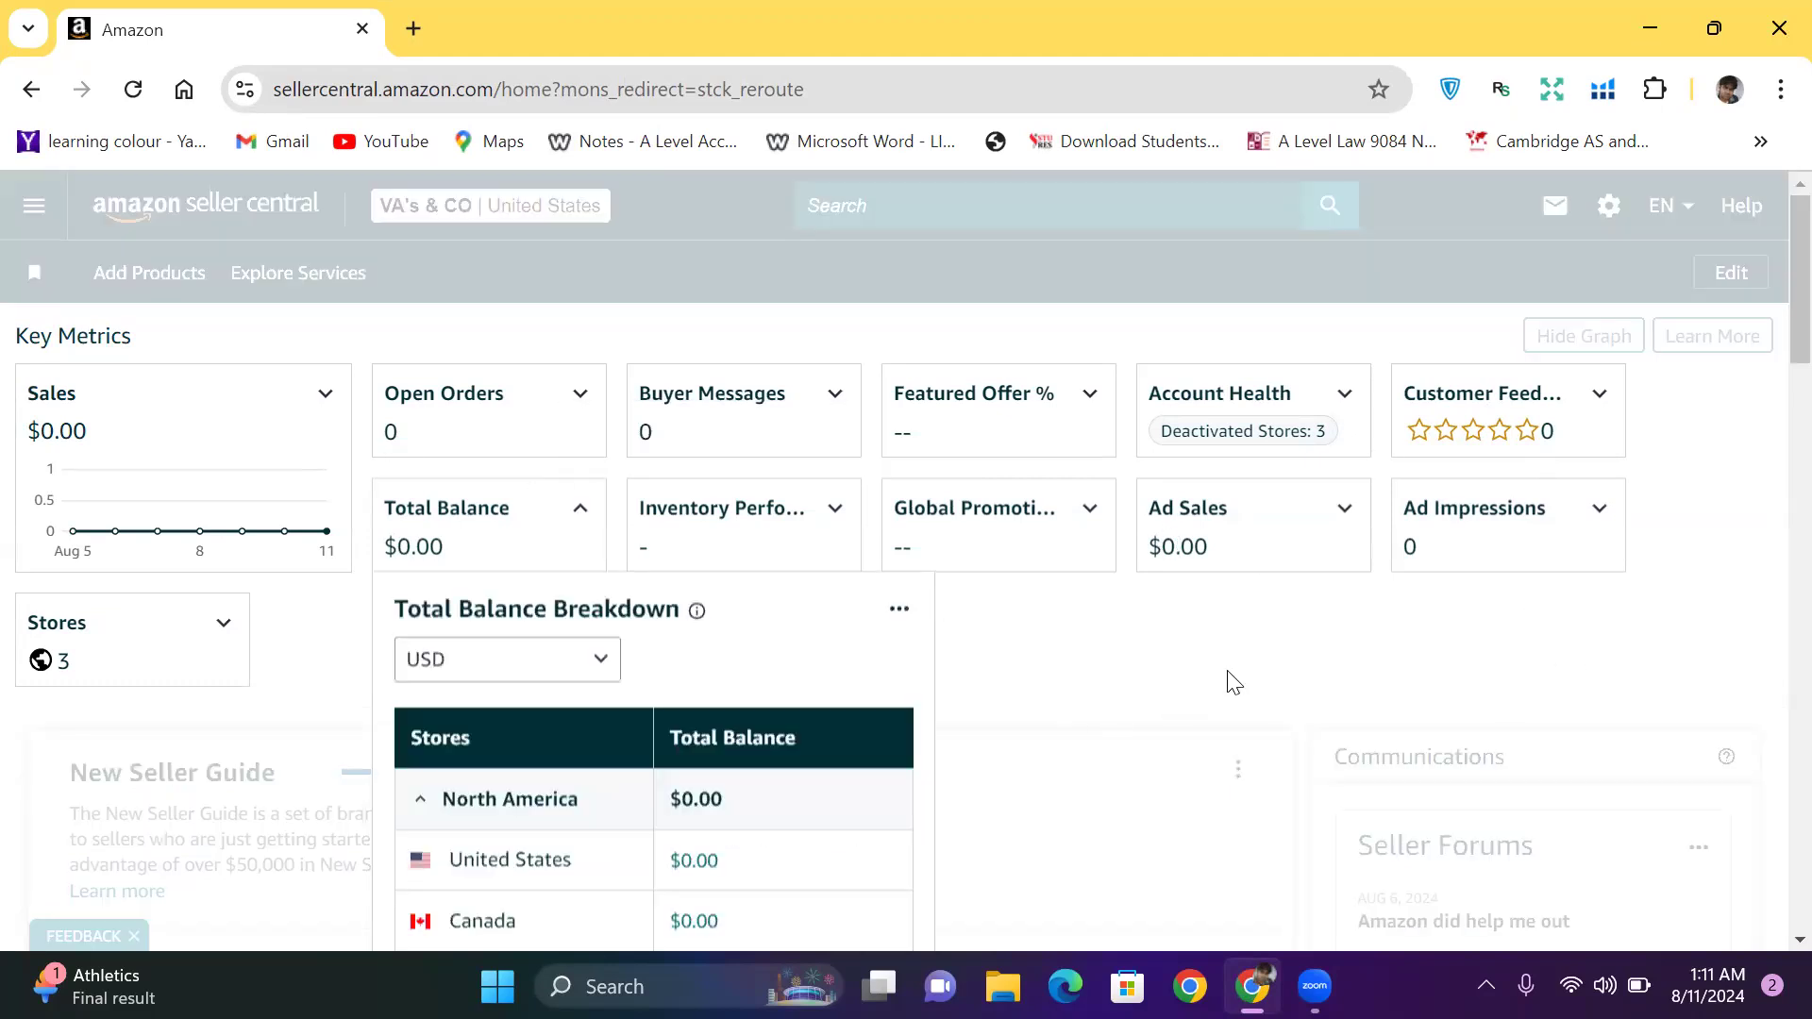
click(1662, 672)
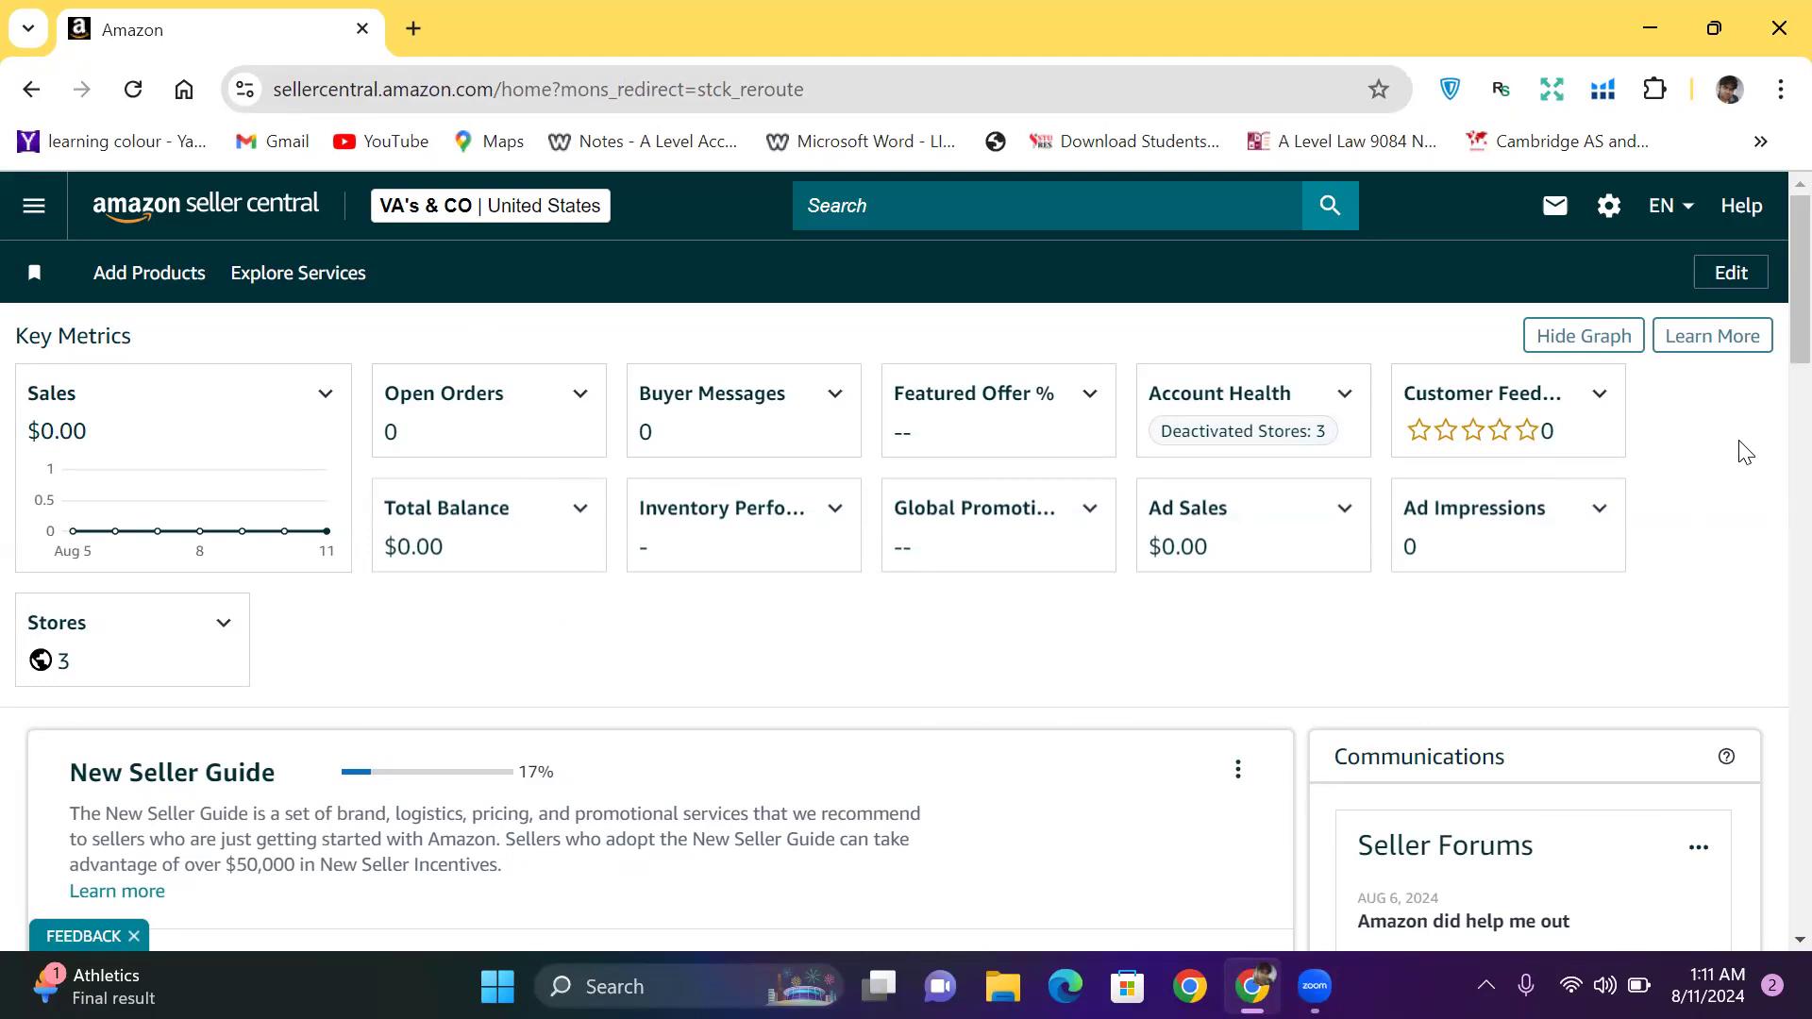
mouse_move(1609, 208)
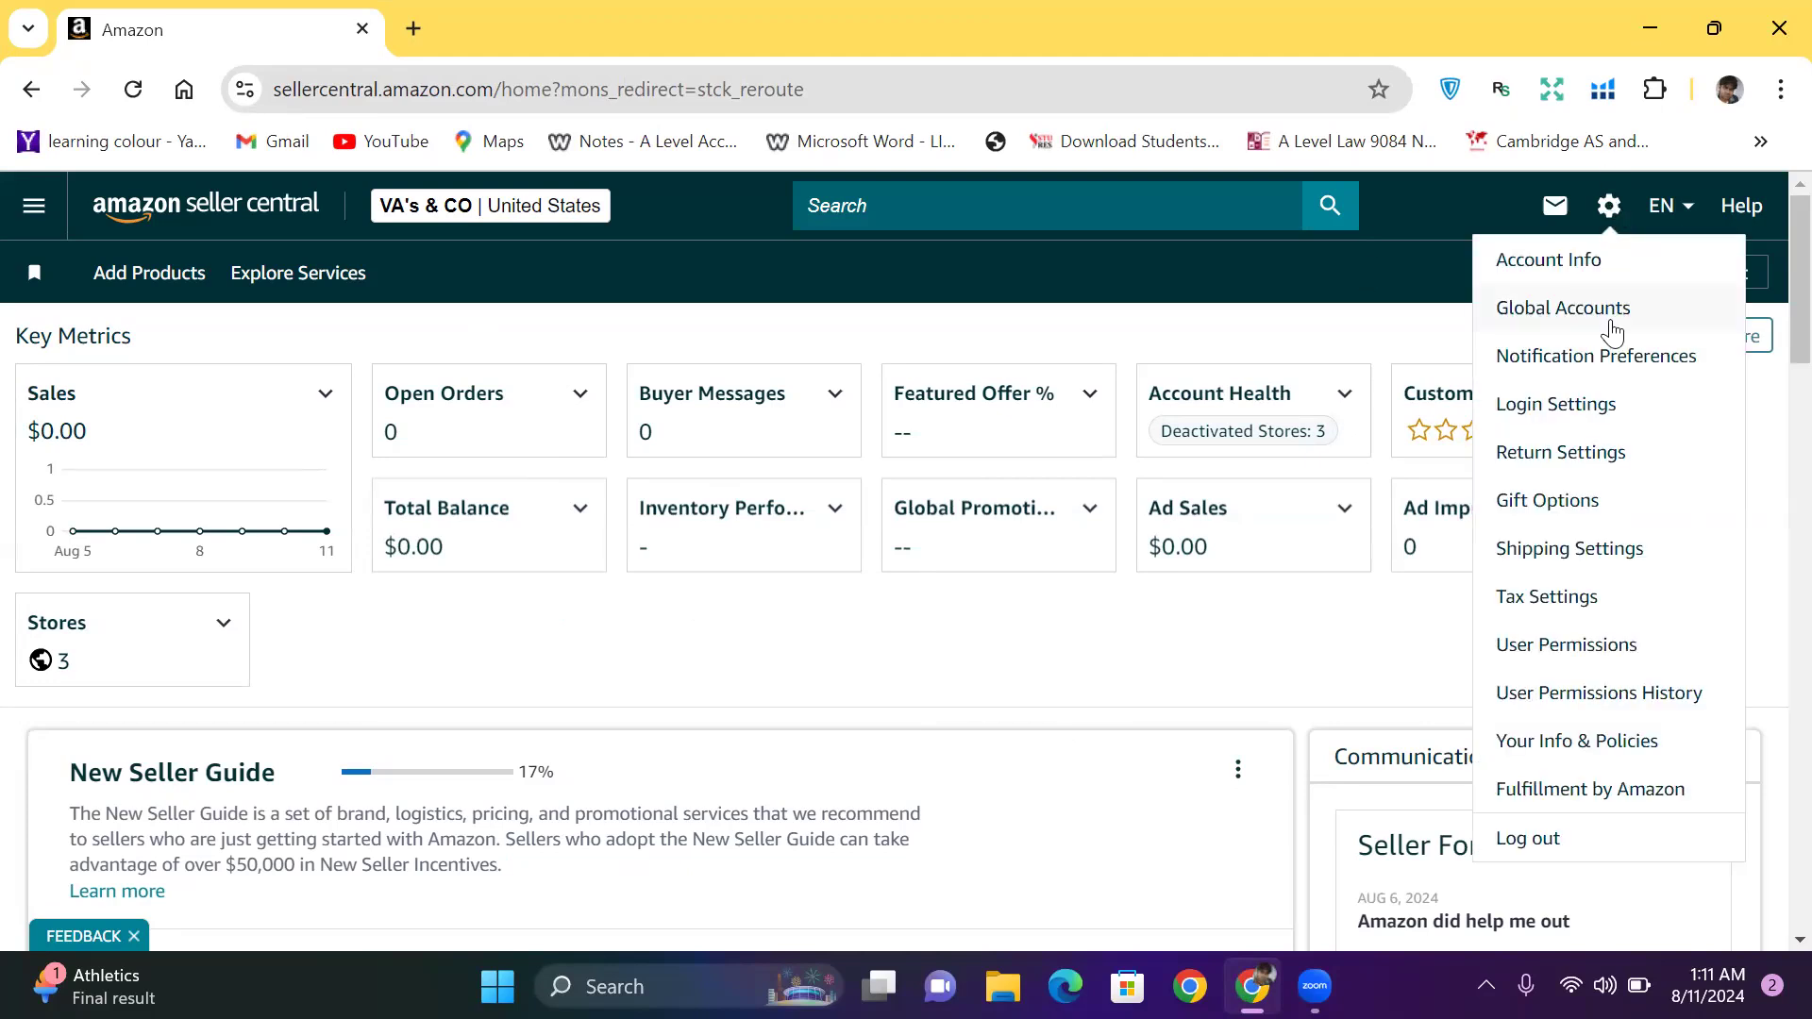
click(1594, 670)
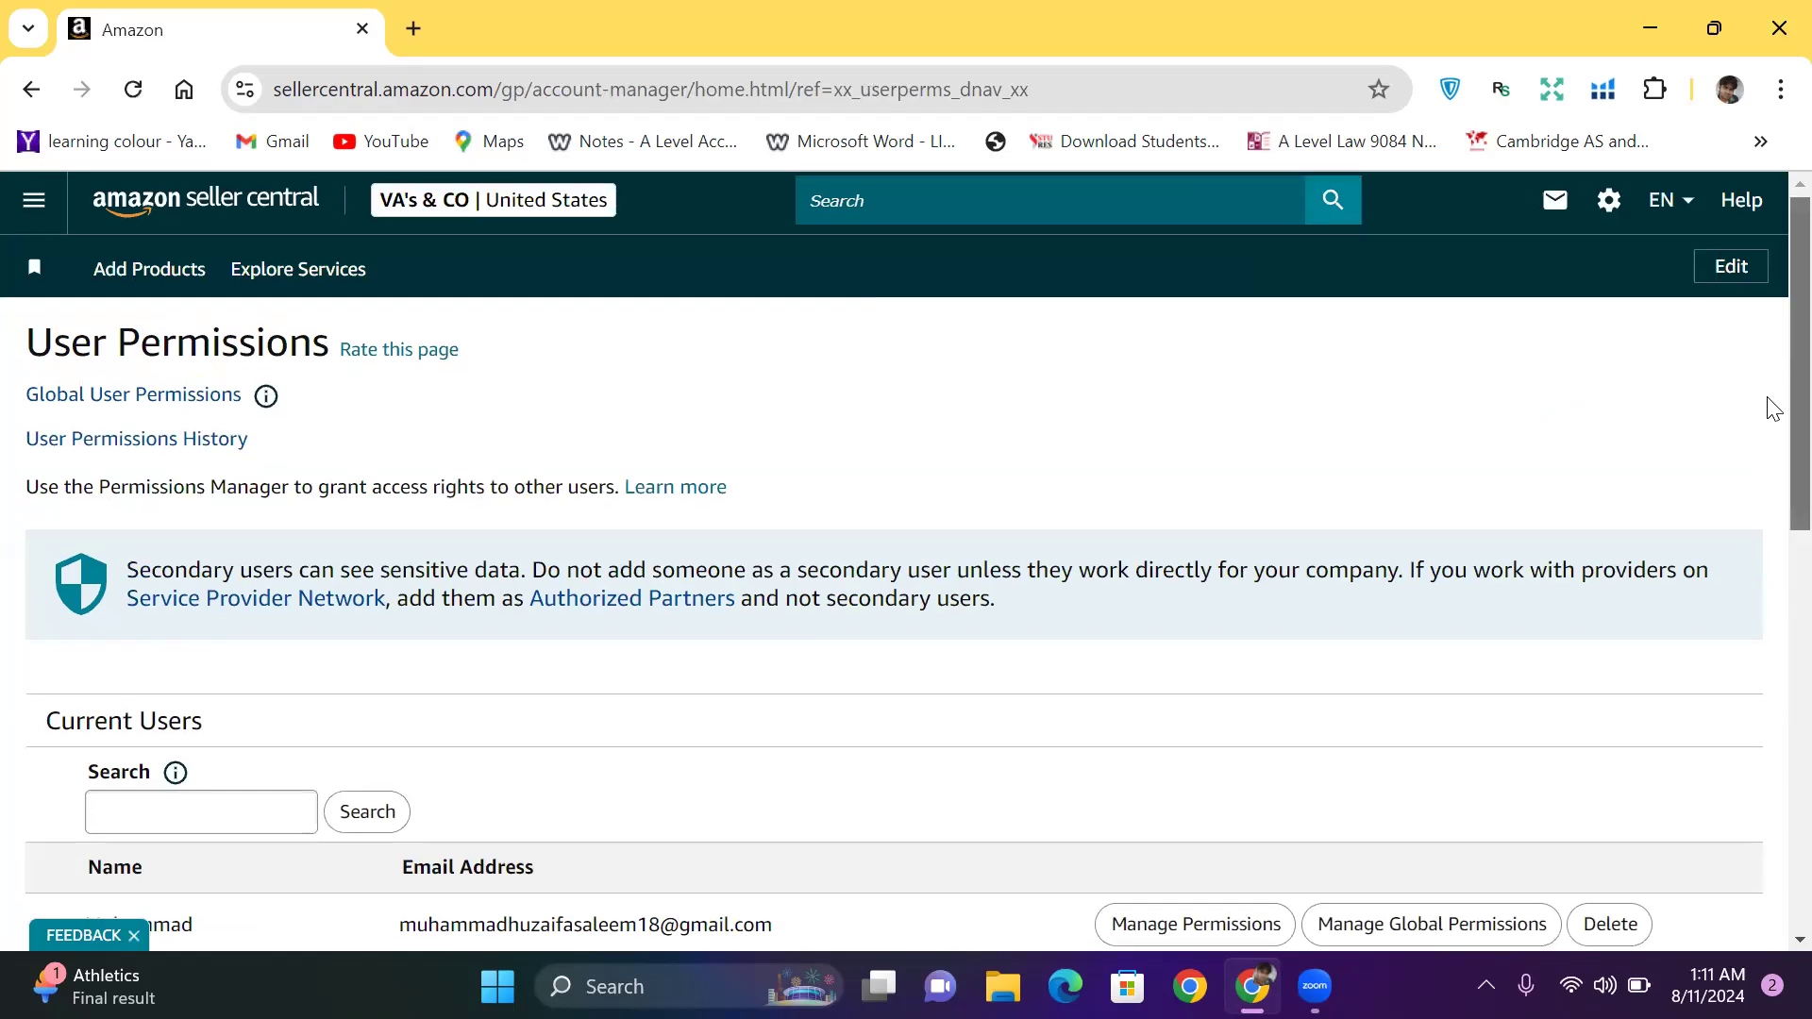
Scroll past Current Users and place the cursor in the Add a New User Name box
scroll(1771, 444, down, 2)
scroll(1773, 486, down, 5)
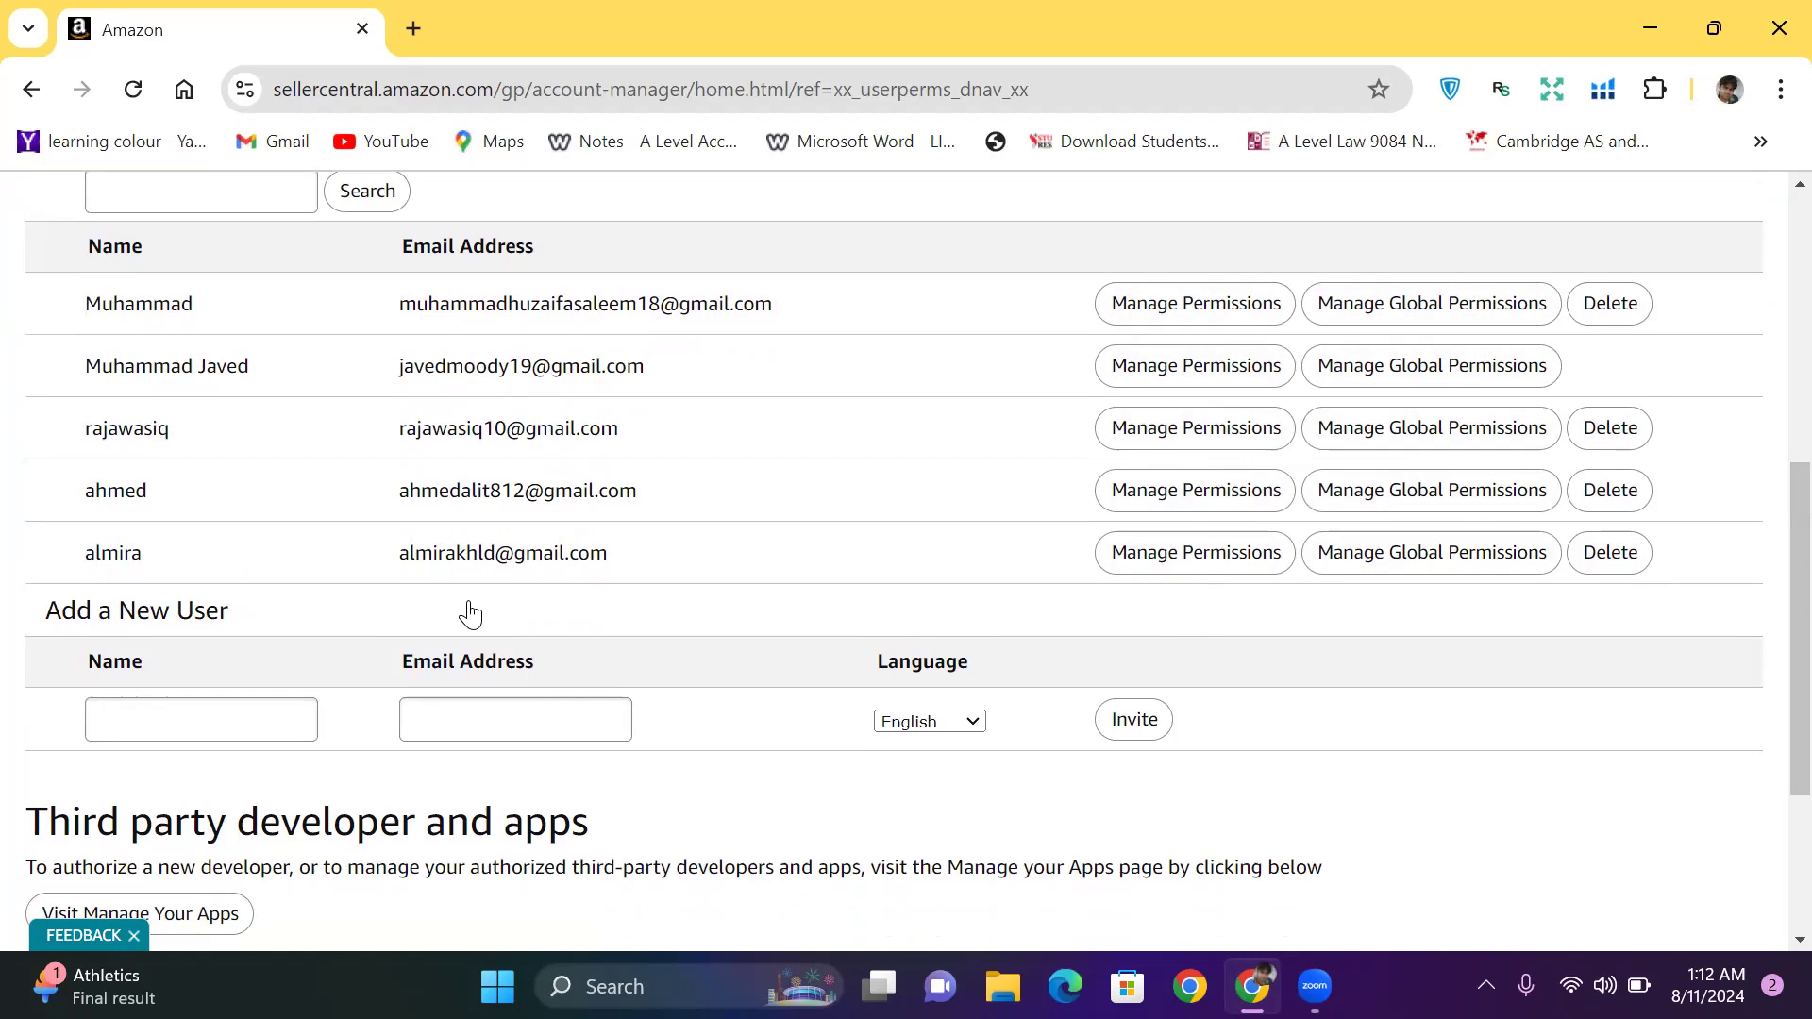
drag(1773, 662, 1768, 364)
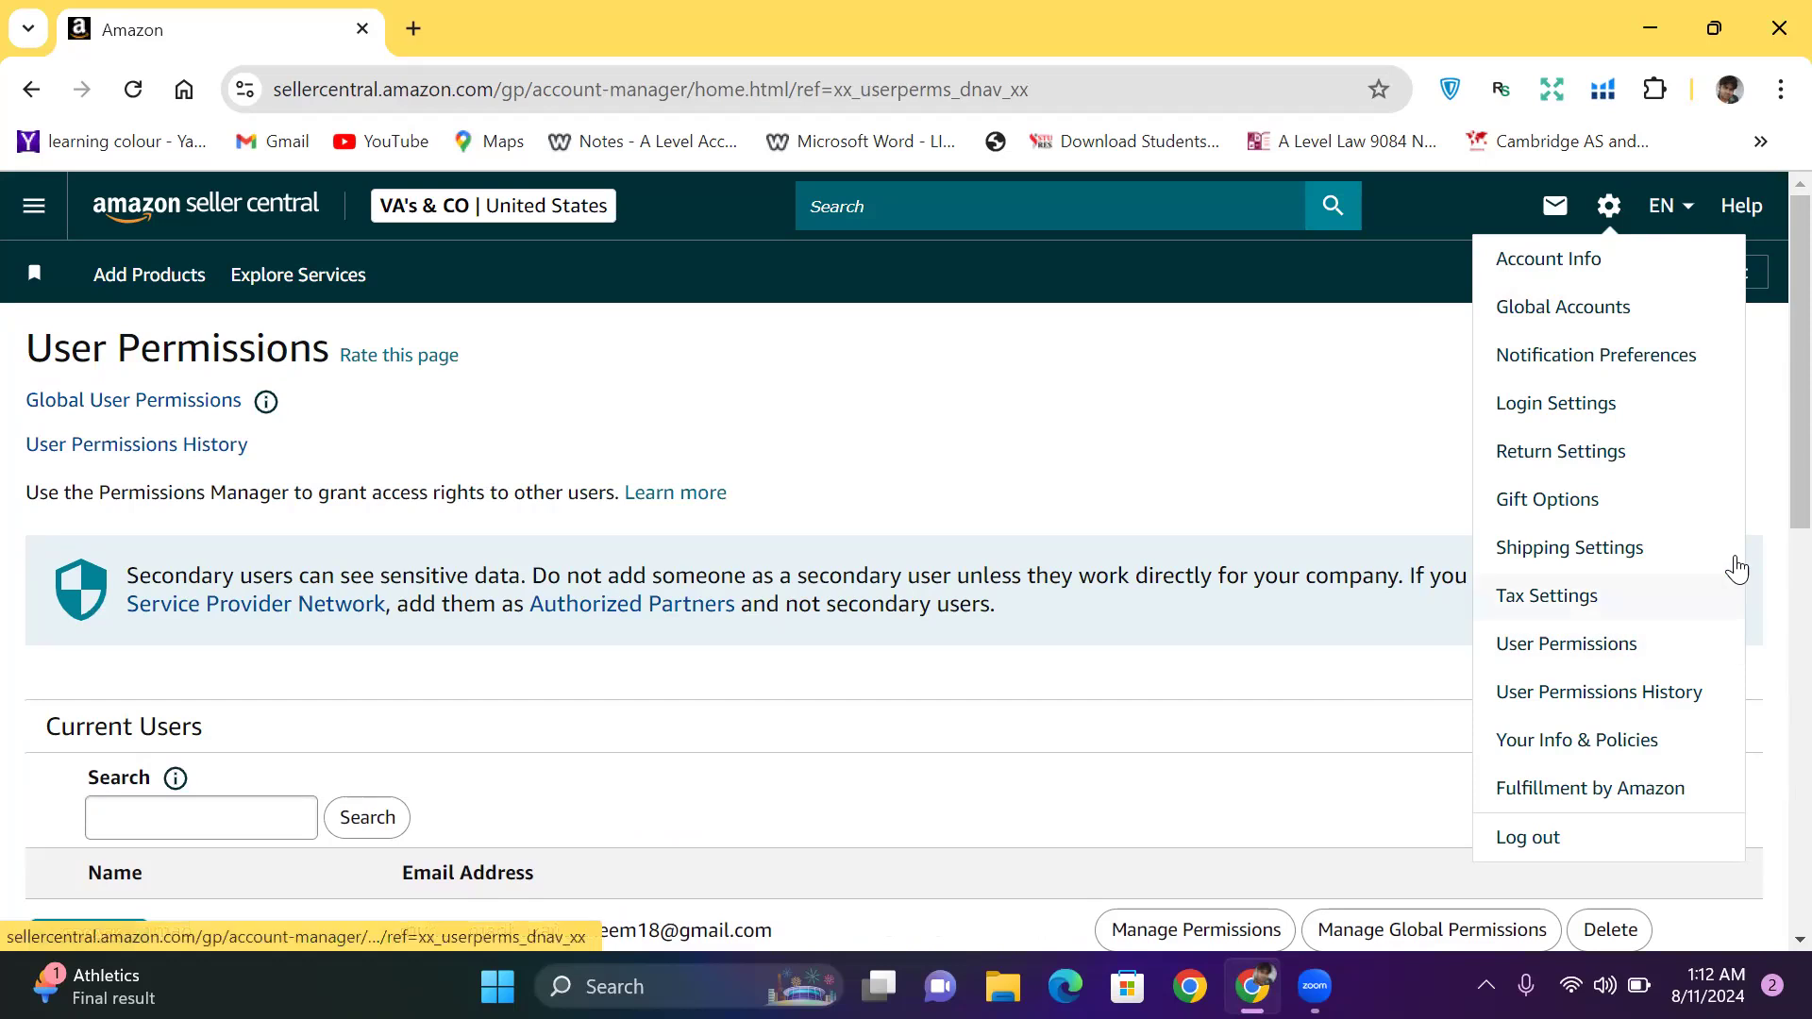
scroll(1768, 529, down, 4)
scroll(1771, 736, down, 4)
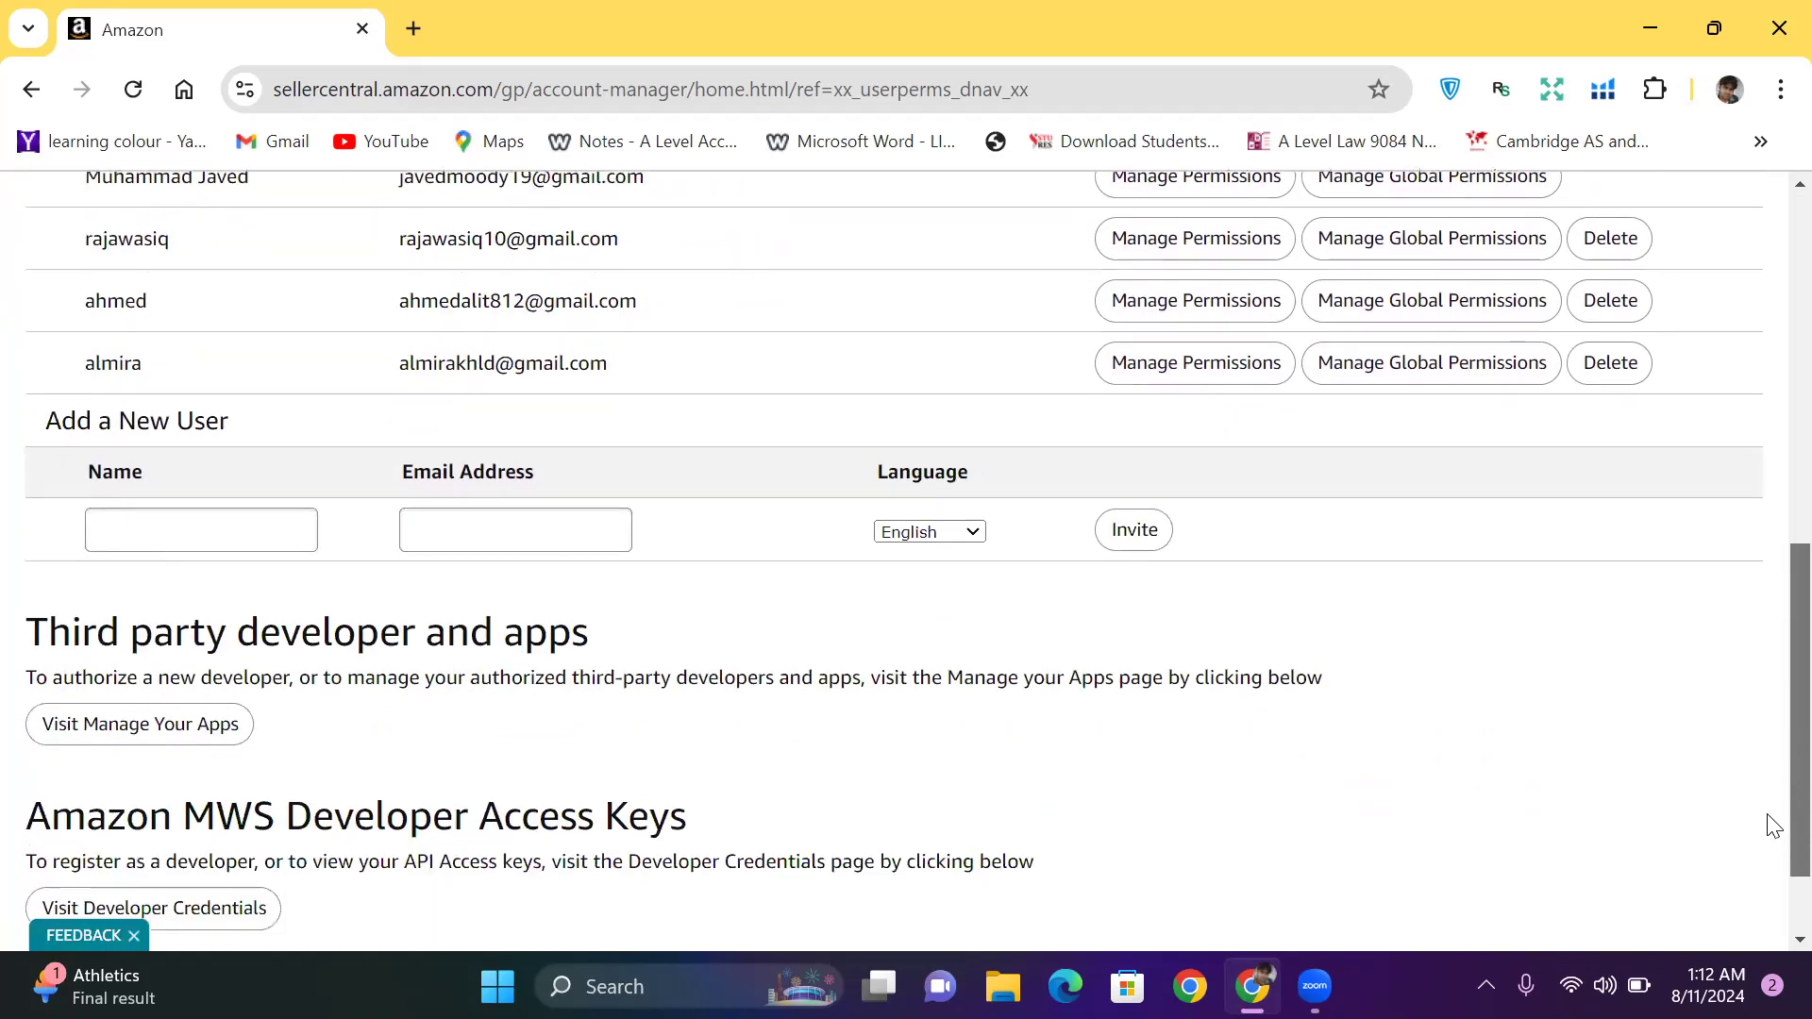
click(215, 537)
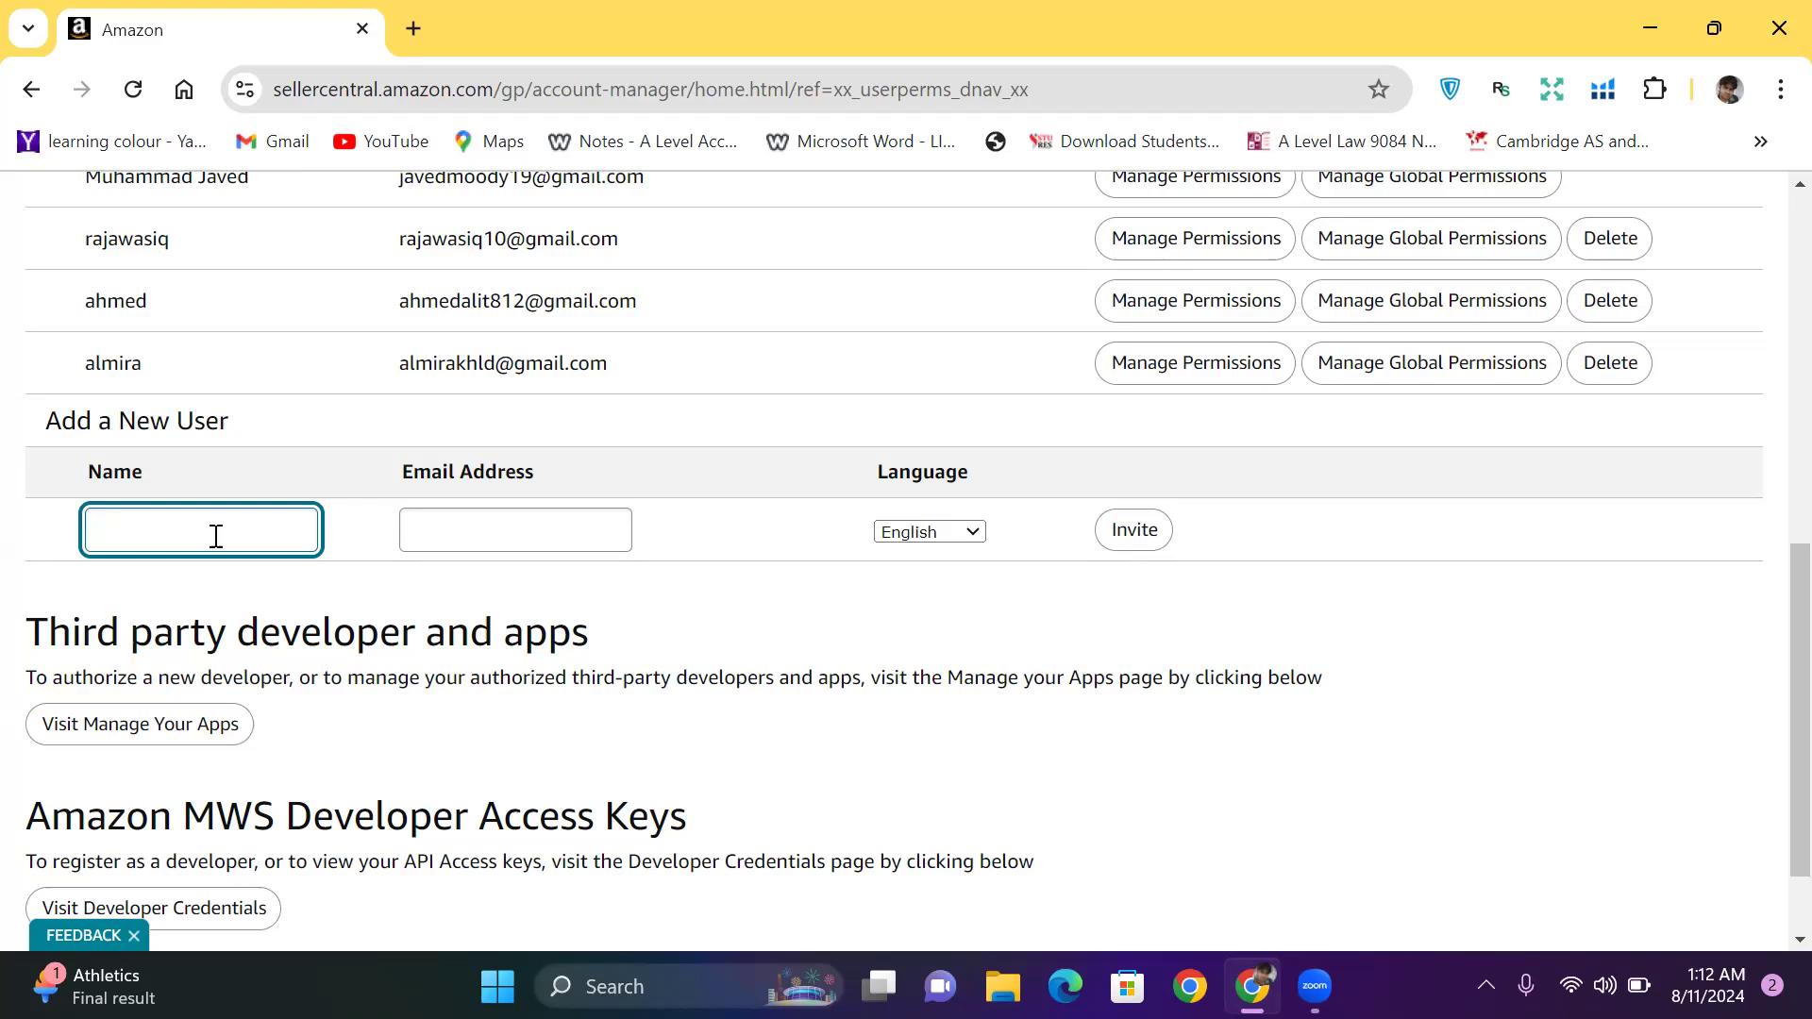
Enter the new user's name and corrected Gmail address, then send the invitation
text(neha)
click(516, 524)
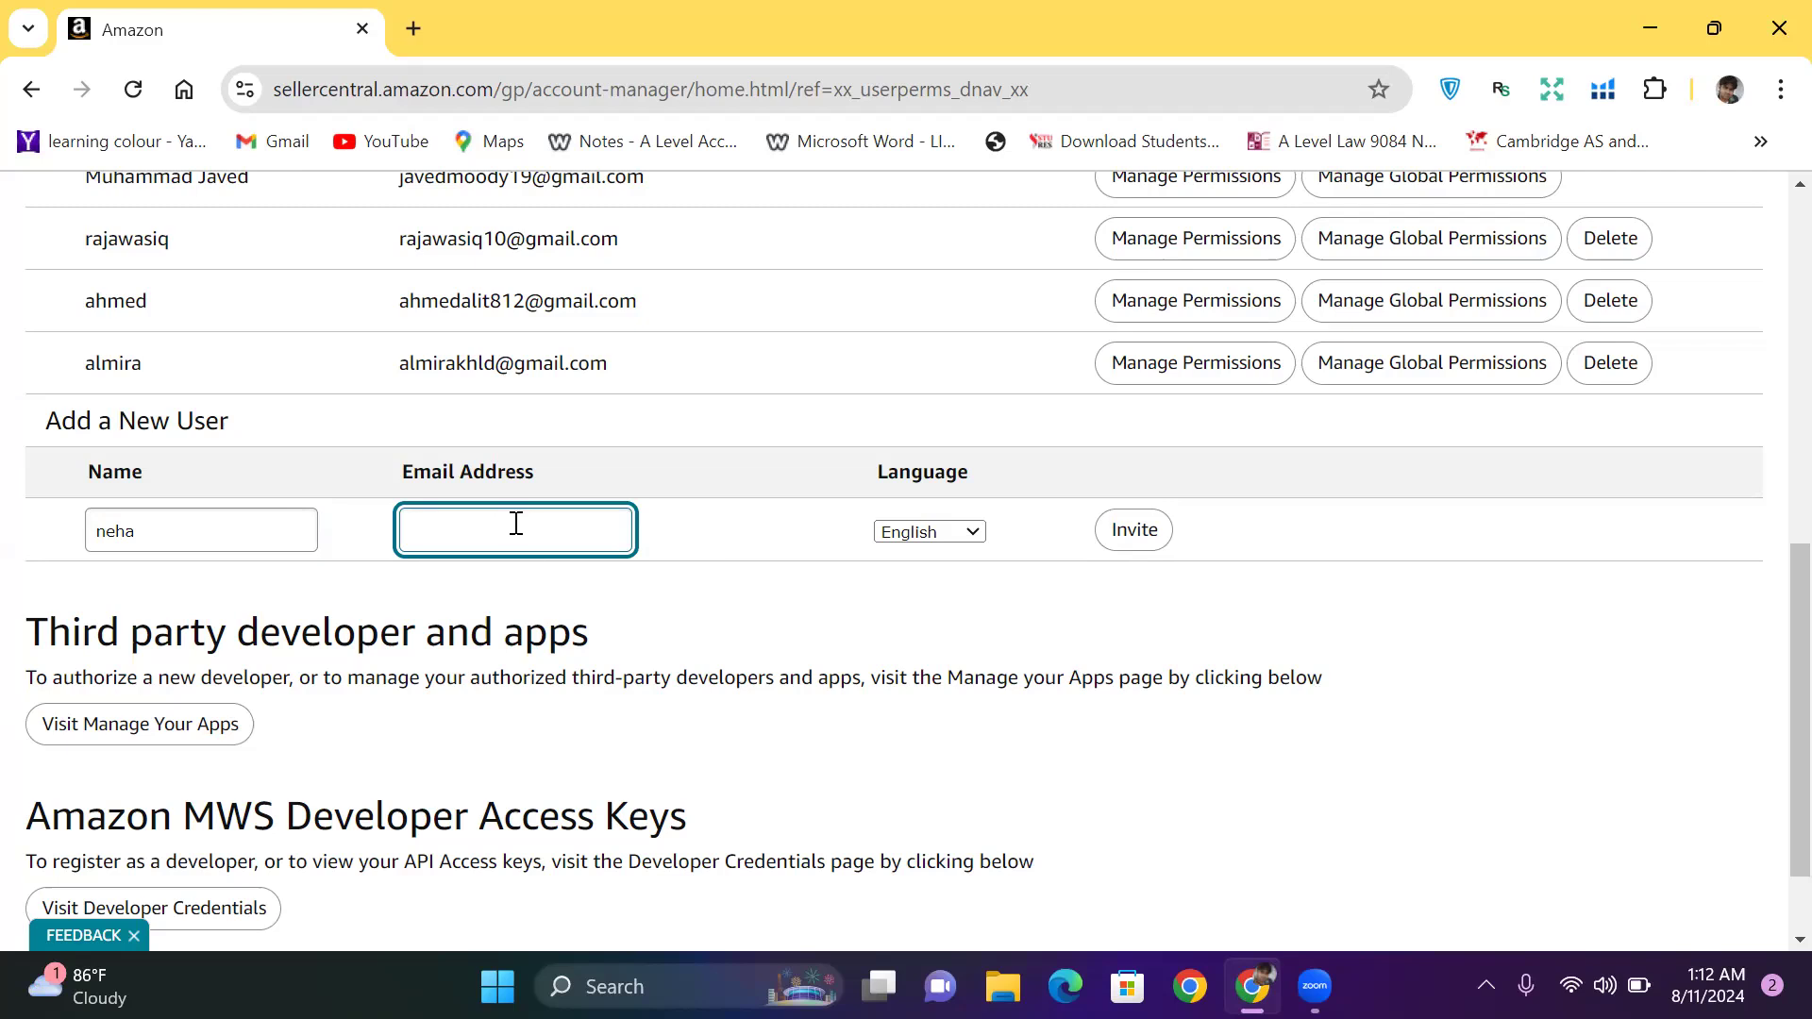
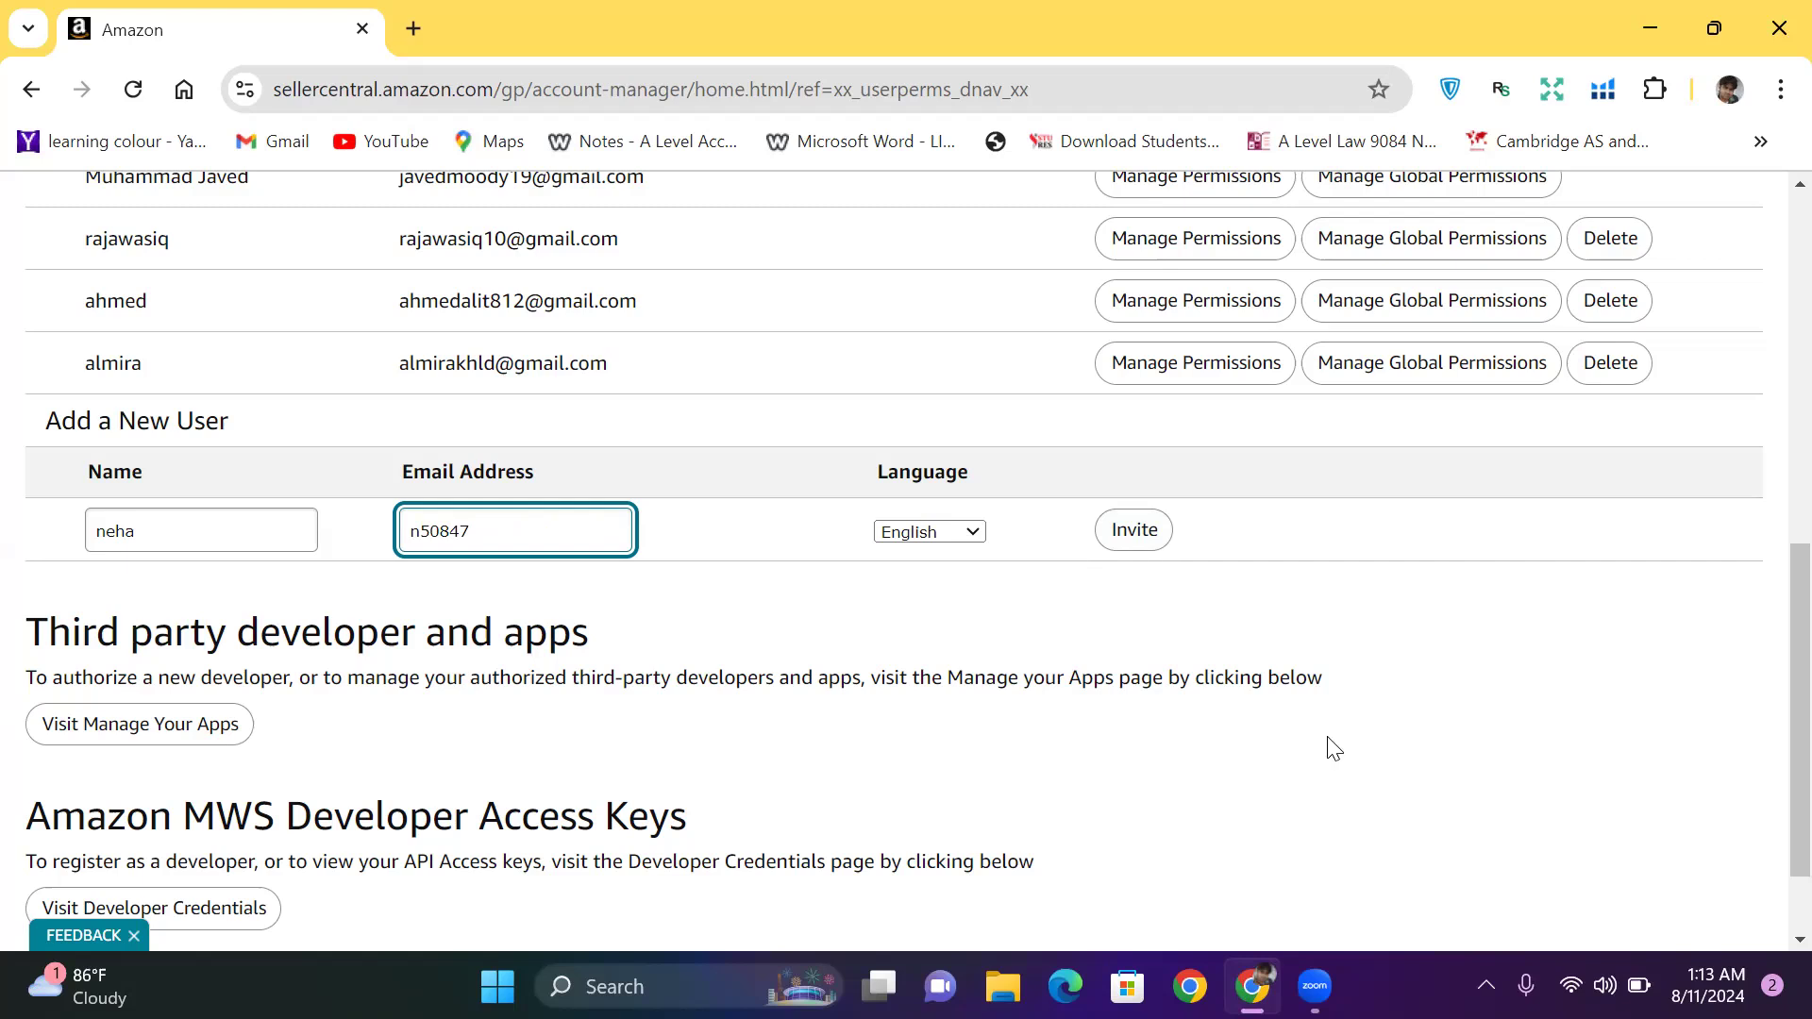
click(1158, 543)
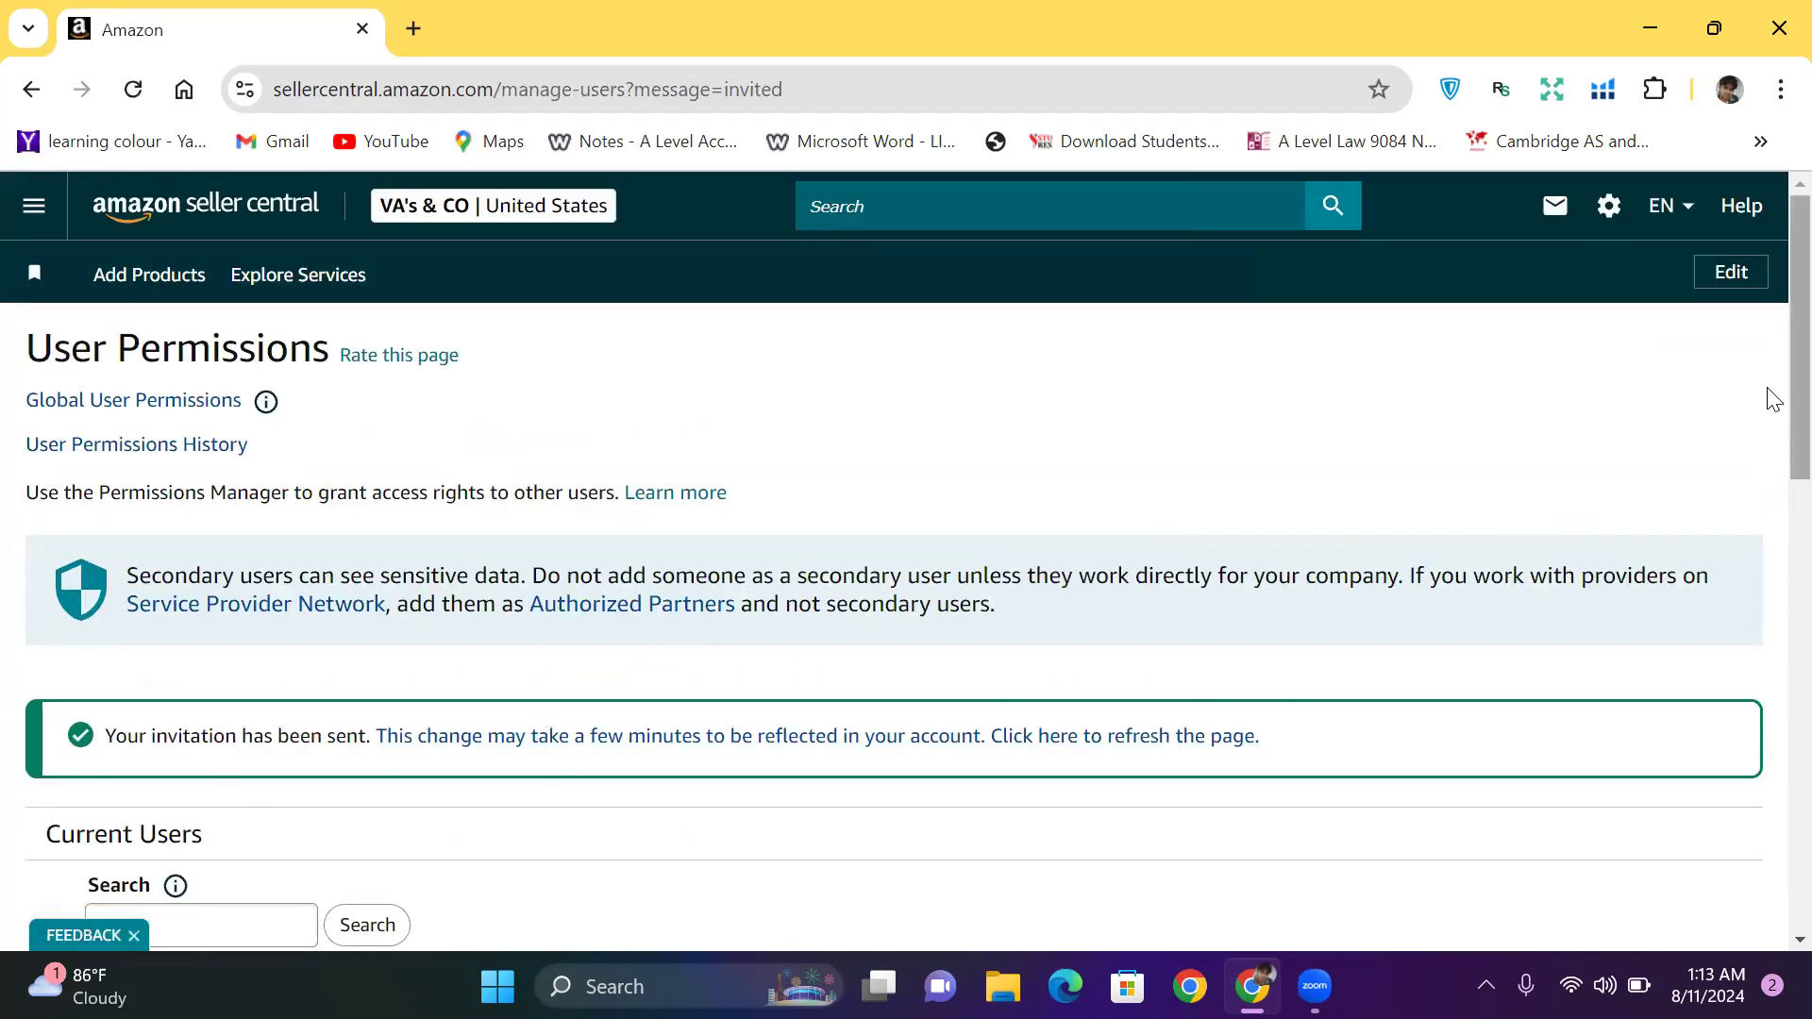
Scroll the page to check the 'invitation has been sent' banner and the Open Invitations entry
scroll(1771, 440, down, 8)
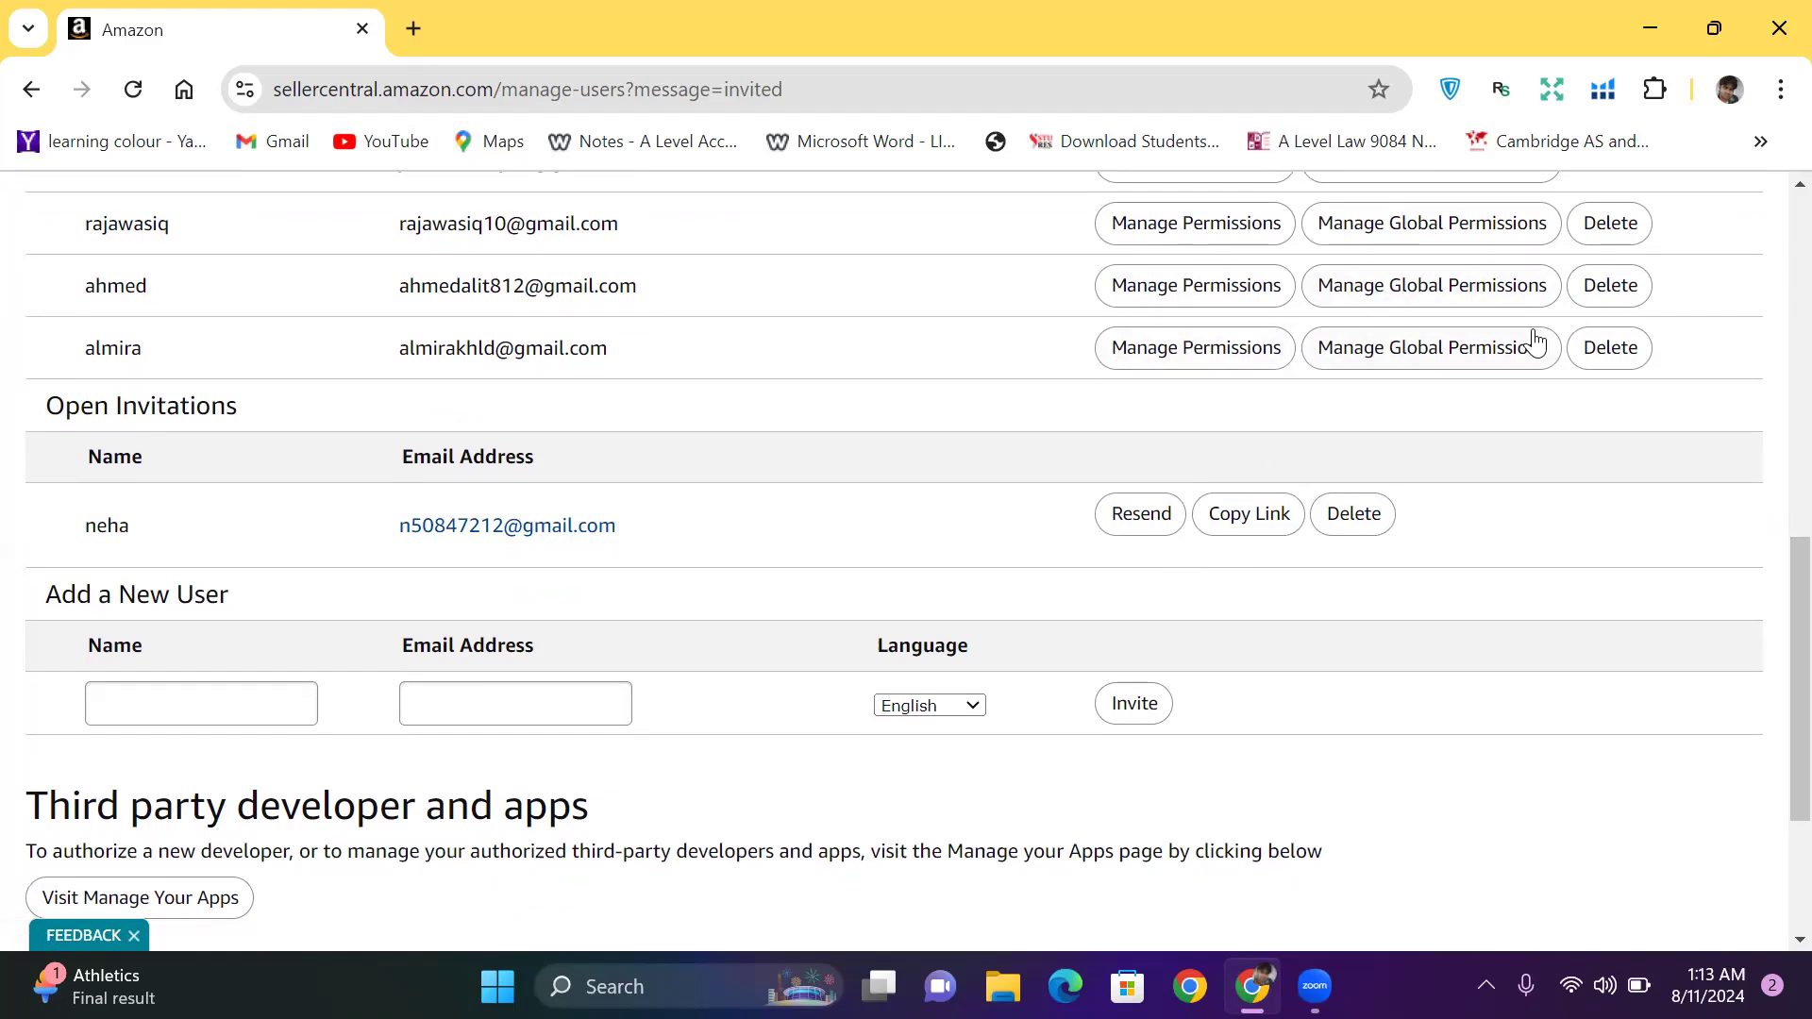
scroll(1771, 528, up, 5)
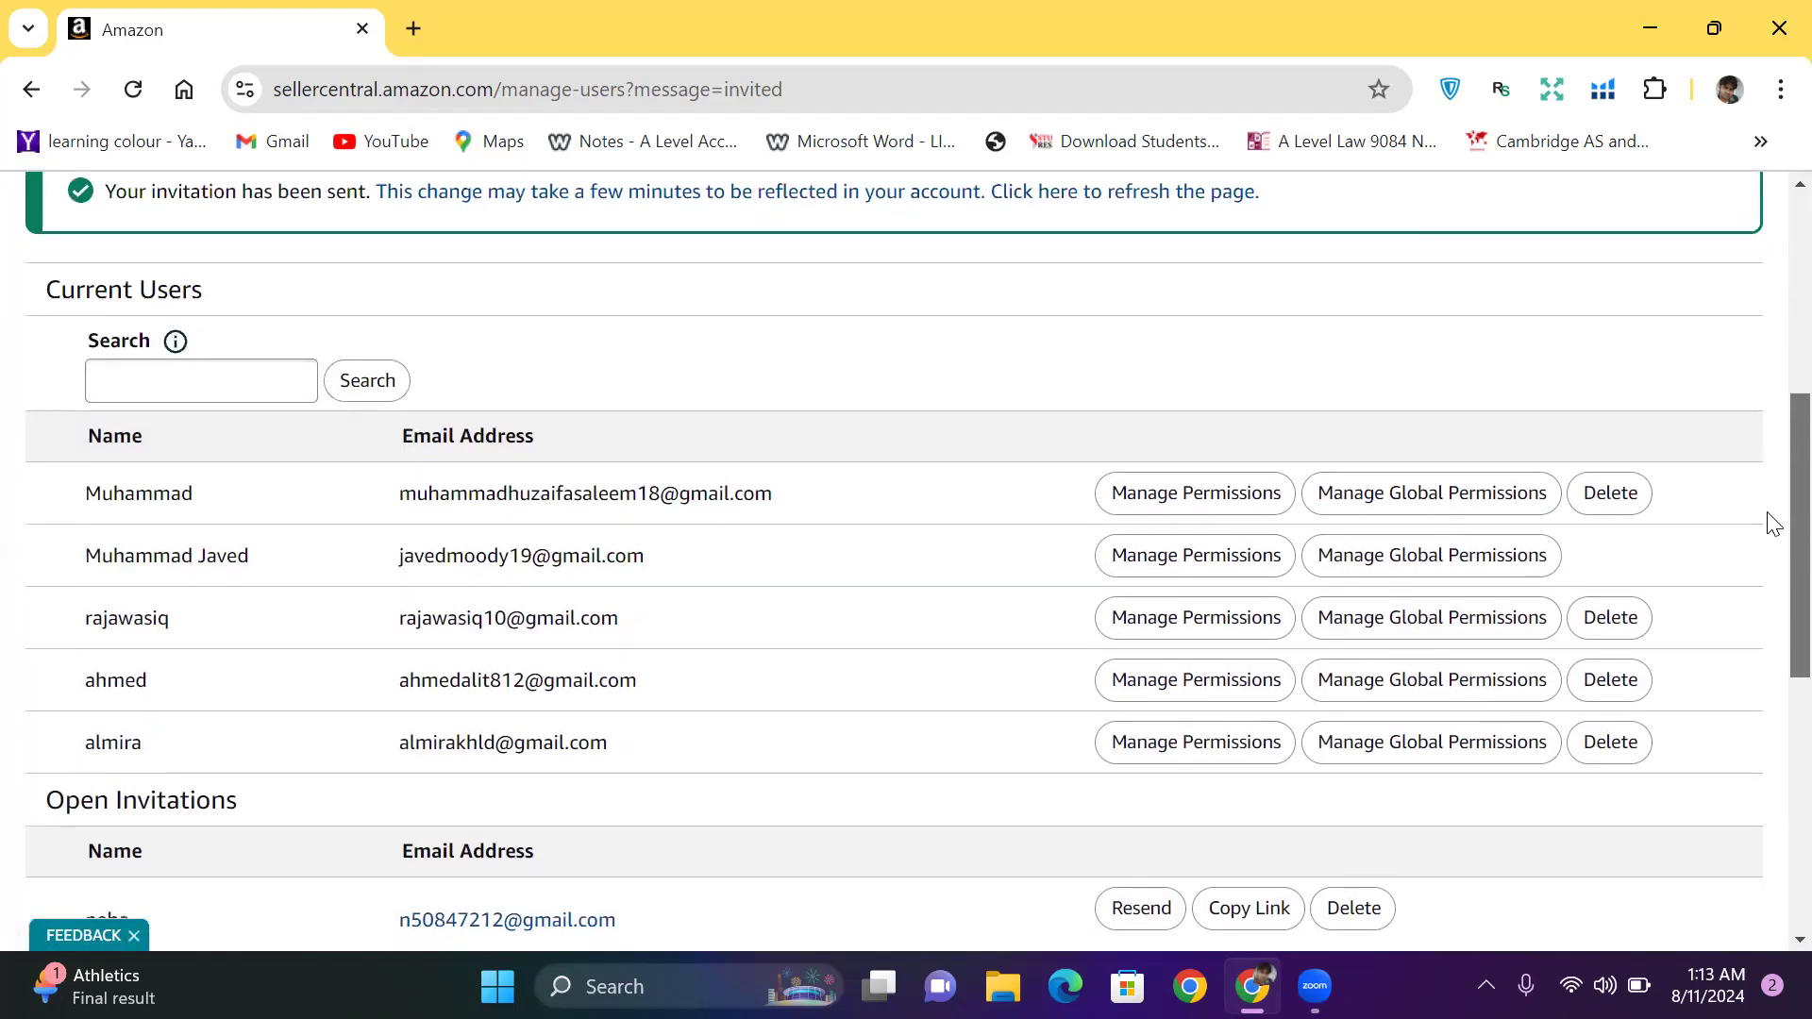
scroll(1773, 583, down, 3)
scroll(1773, 614, down, 2)
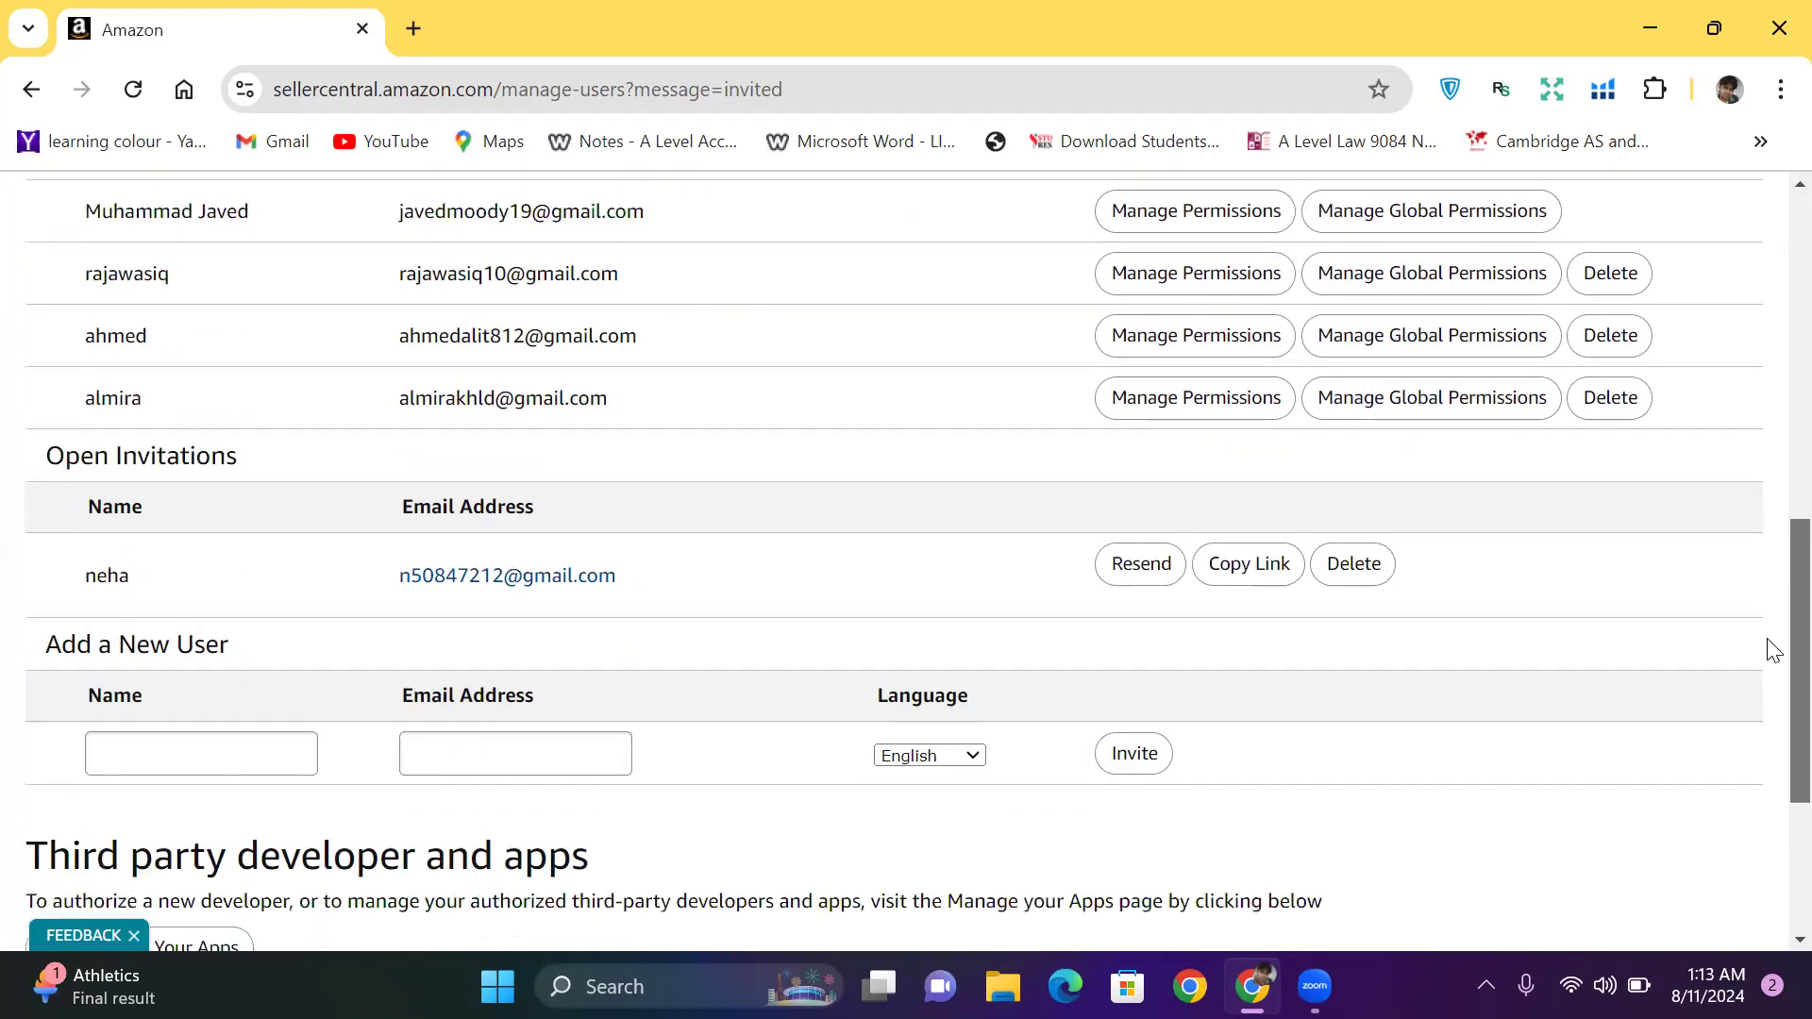
scroll(1773, 661, down, 2)
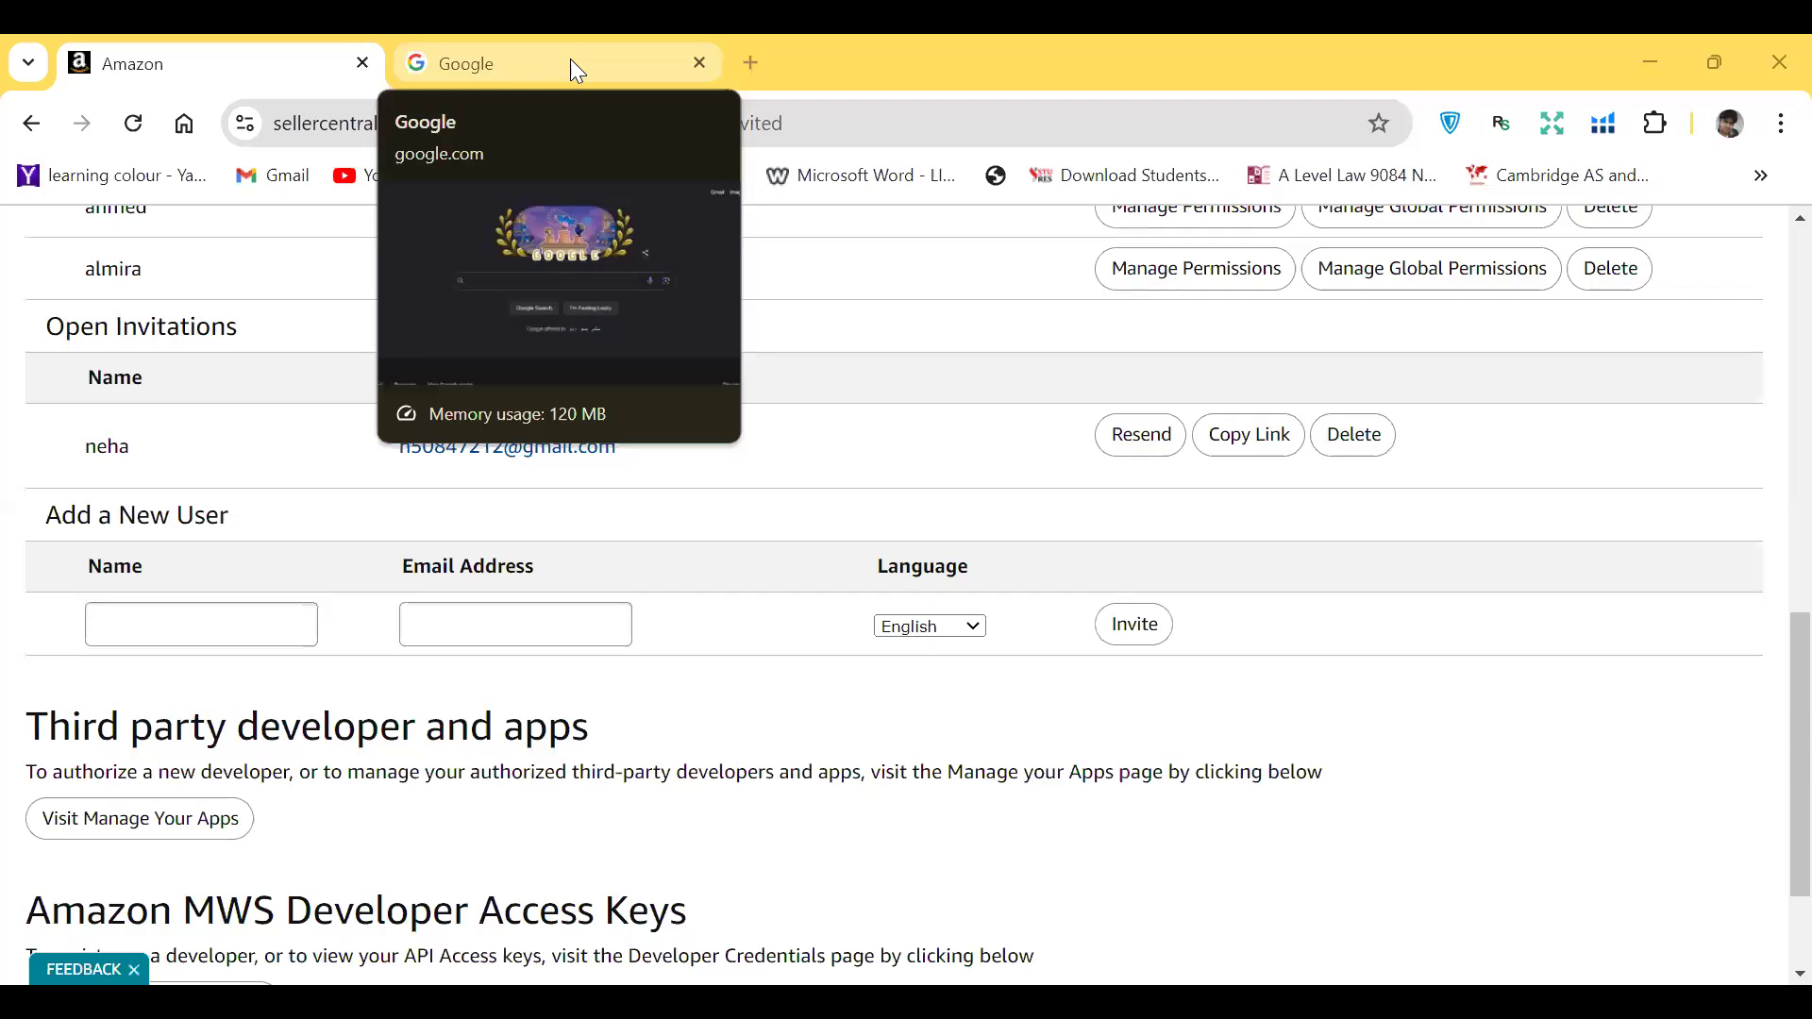
Open Gmail from the Google tab and read the 'You've been invited to become an authorized user' email
click(570, 61)
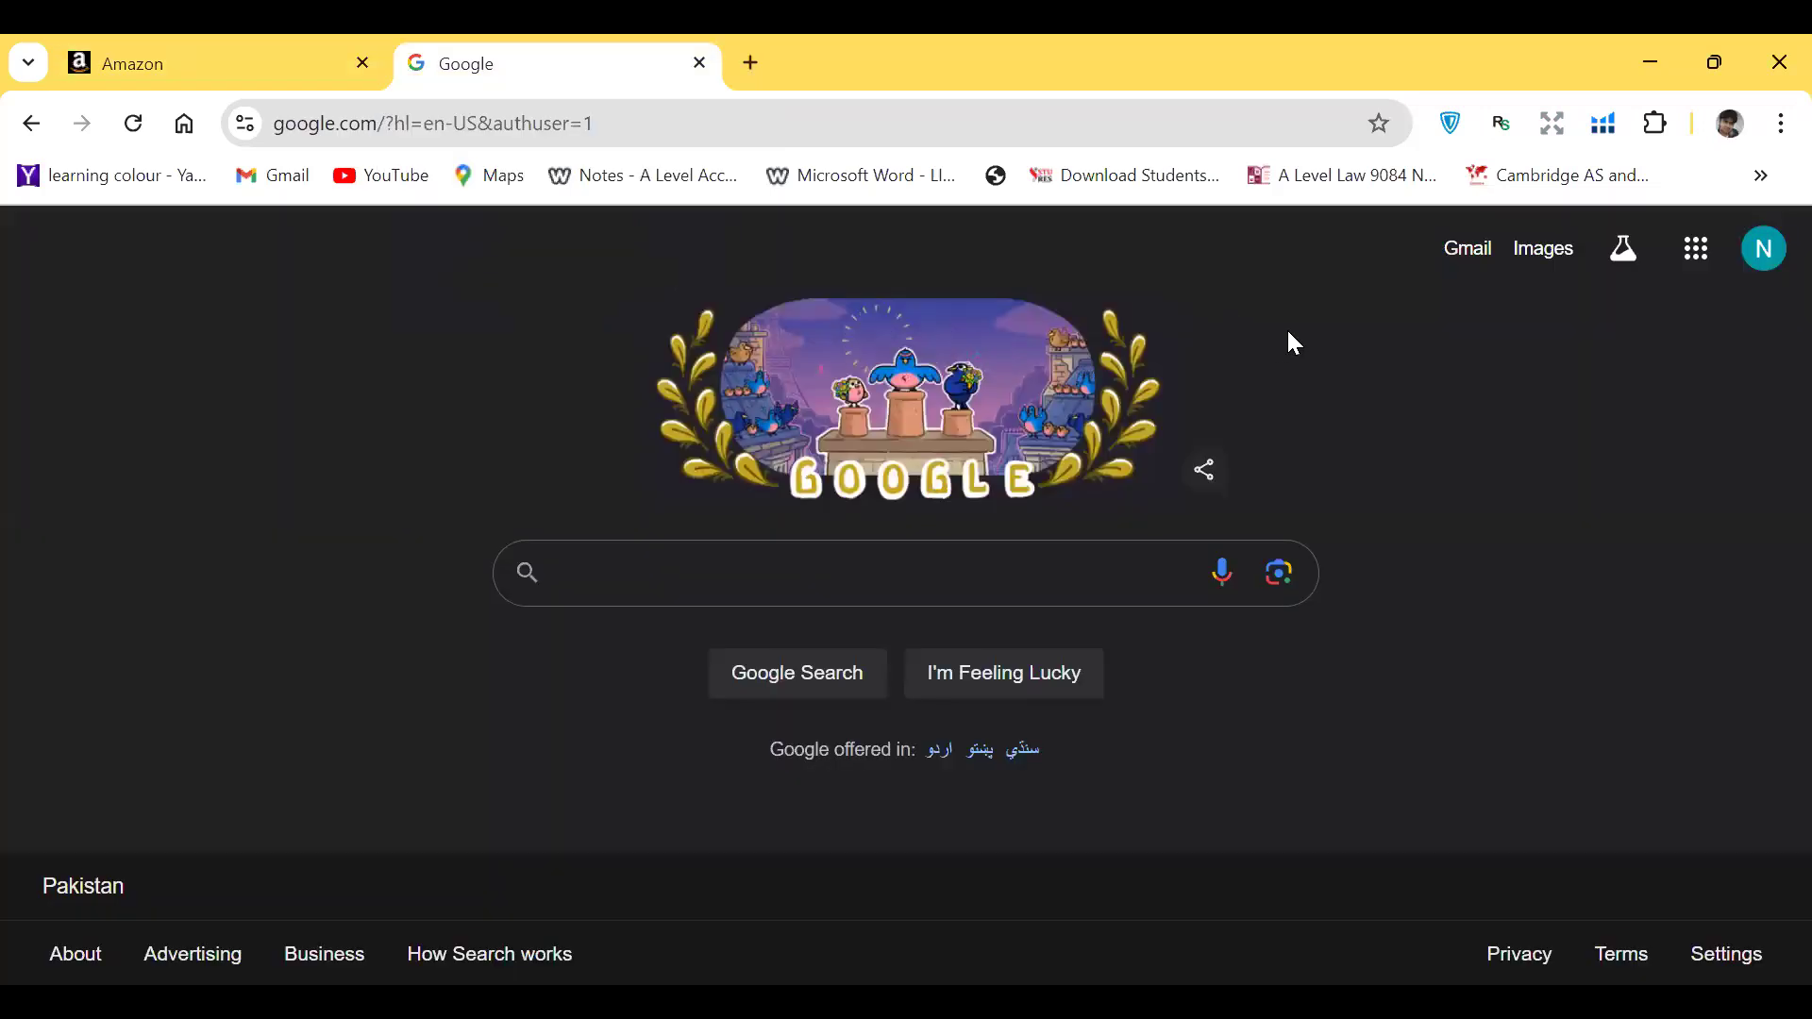
click(1460, 257)
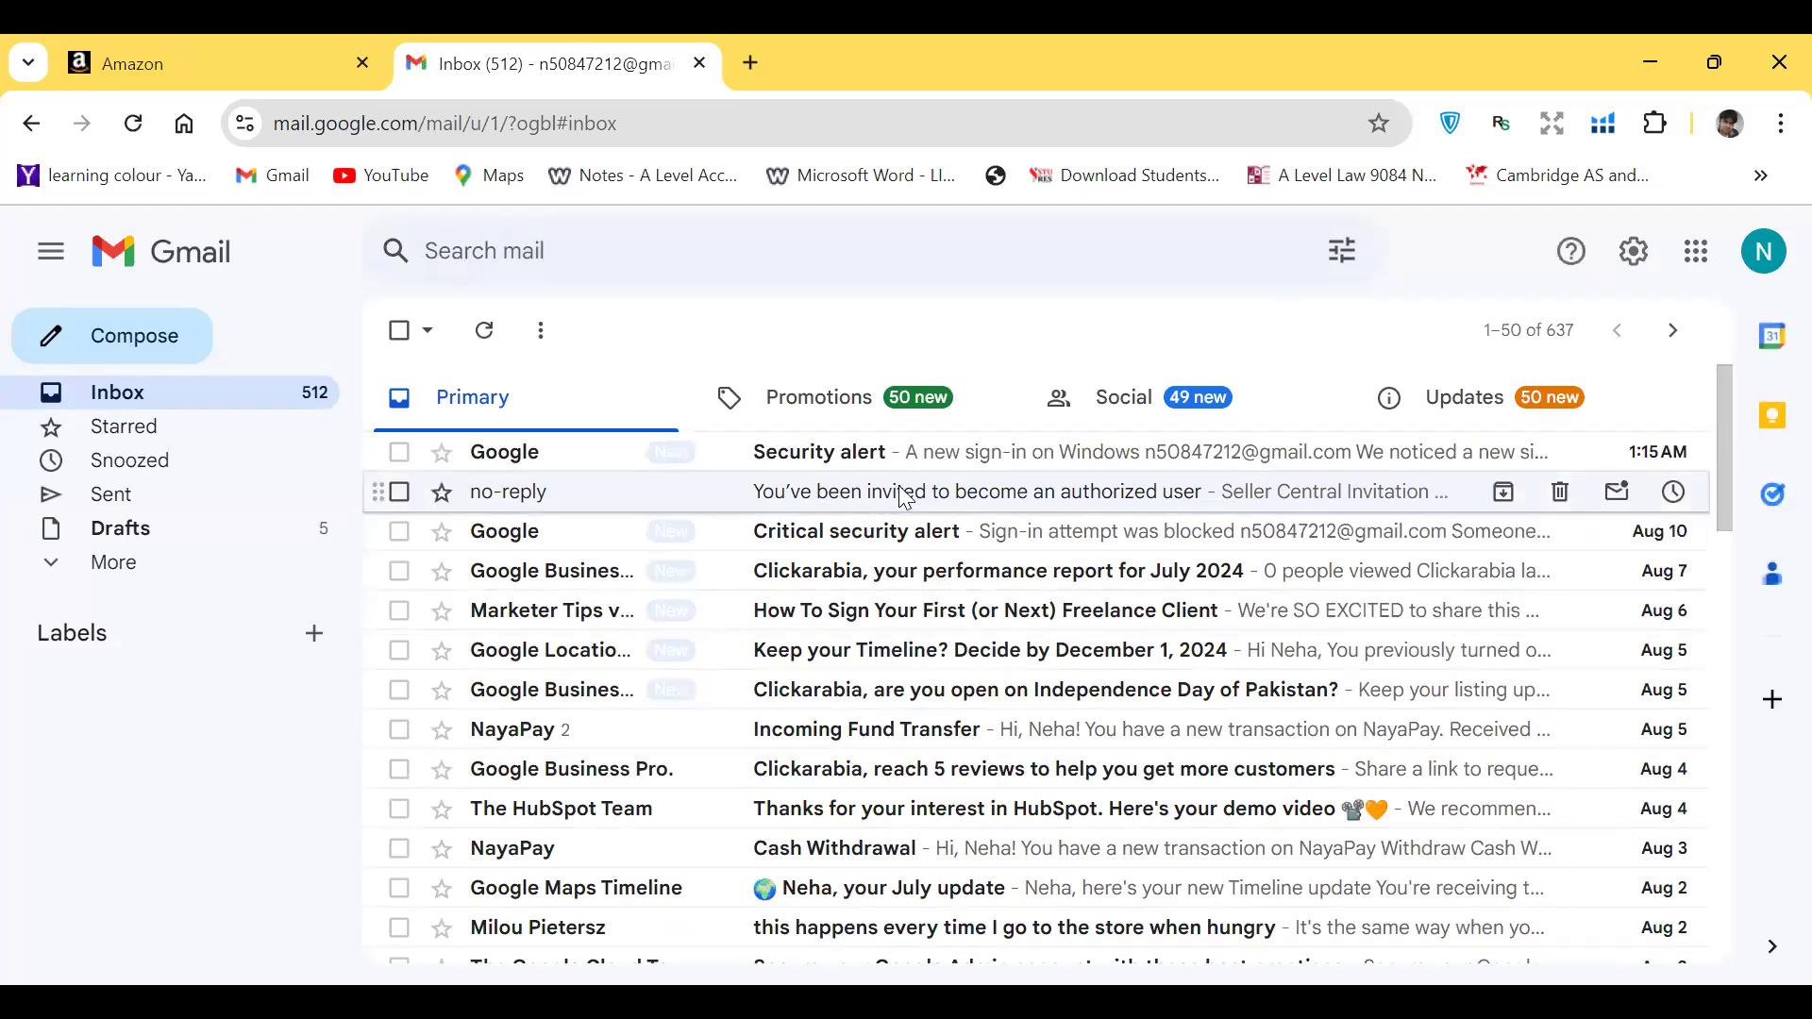
click(903, 497)
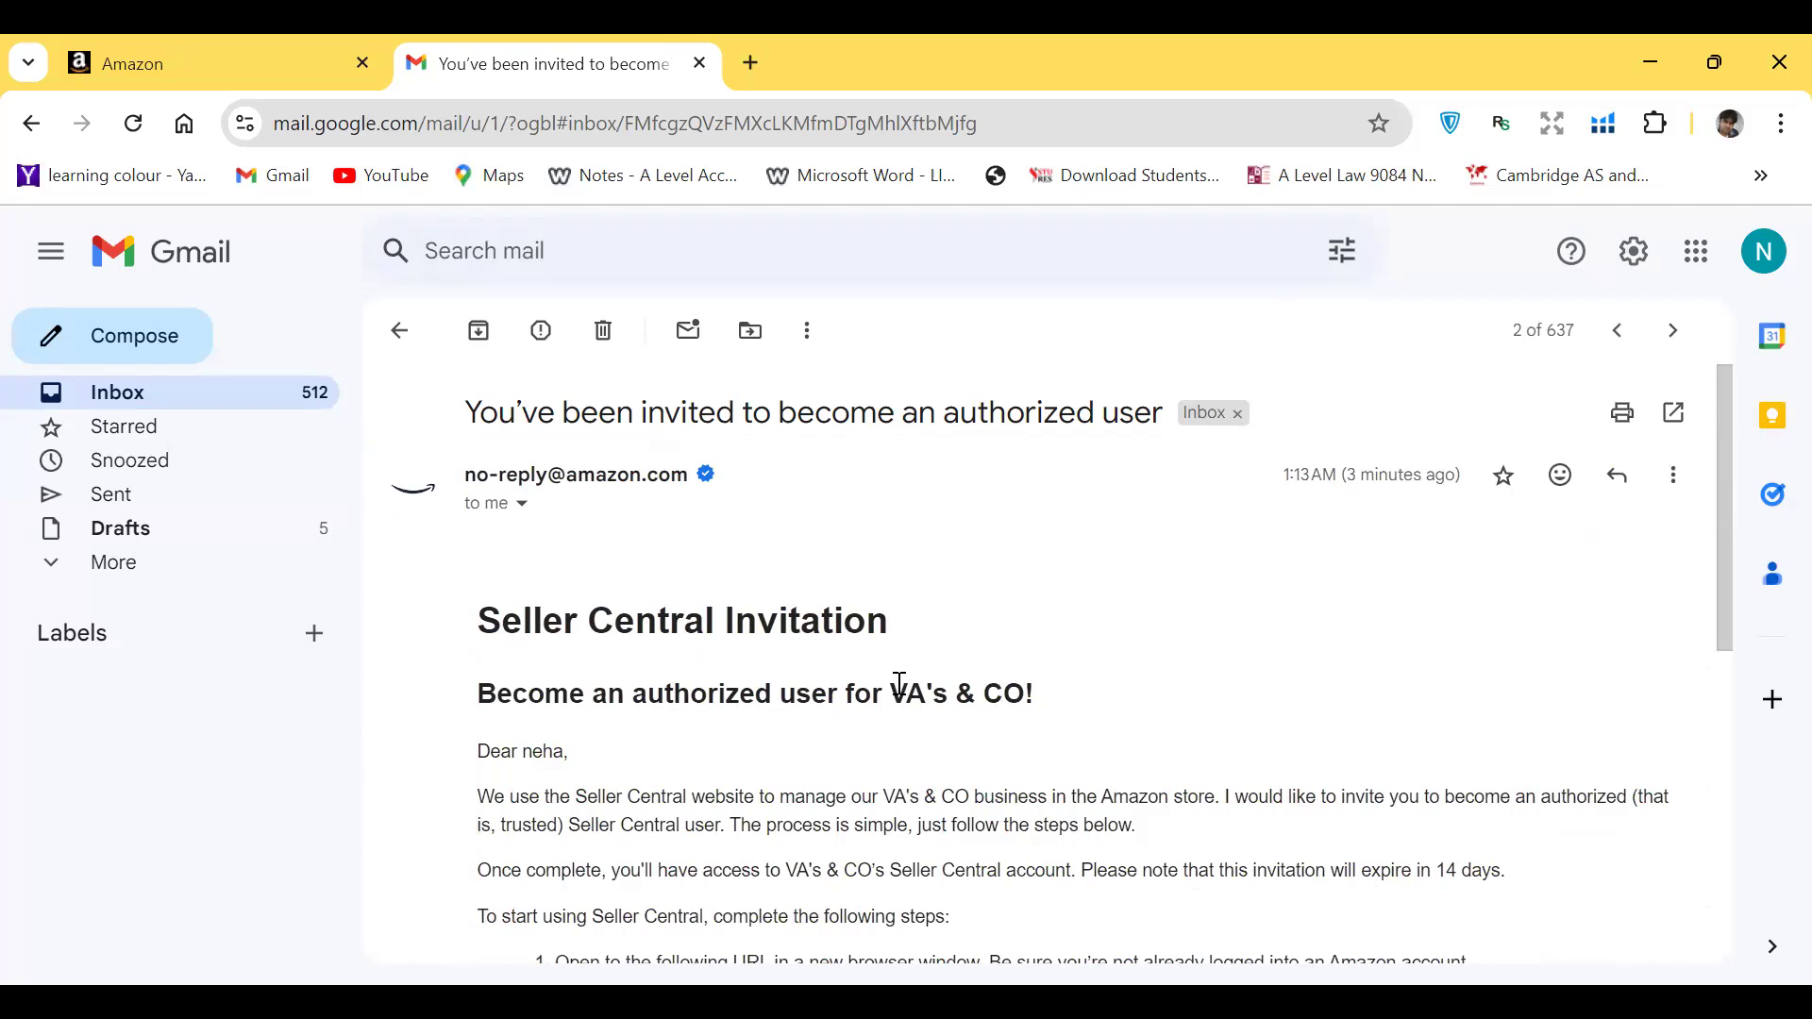
drag(1726, 487, 1673, 652)
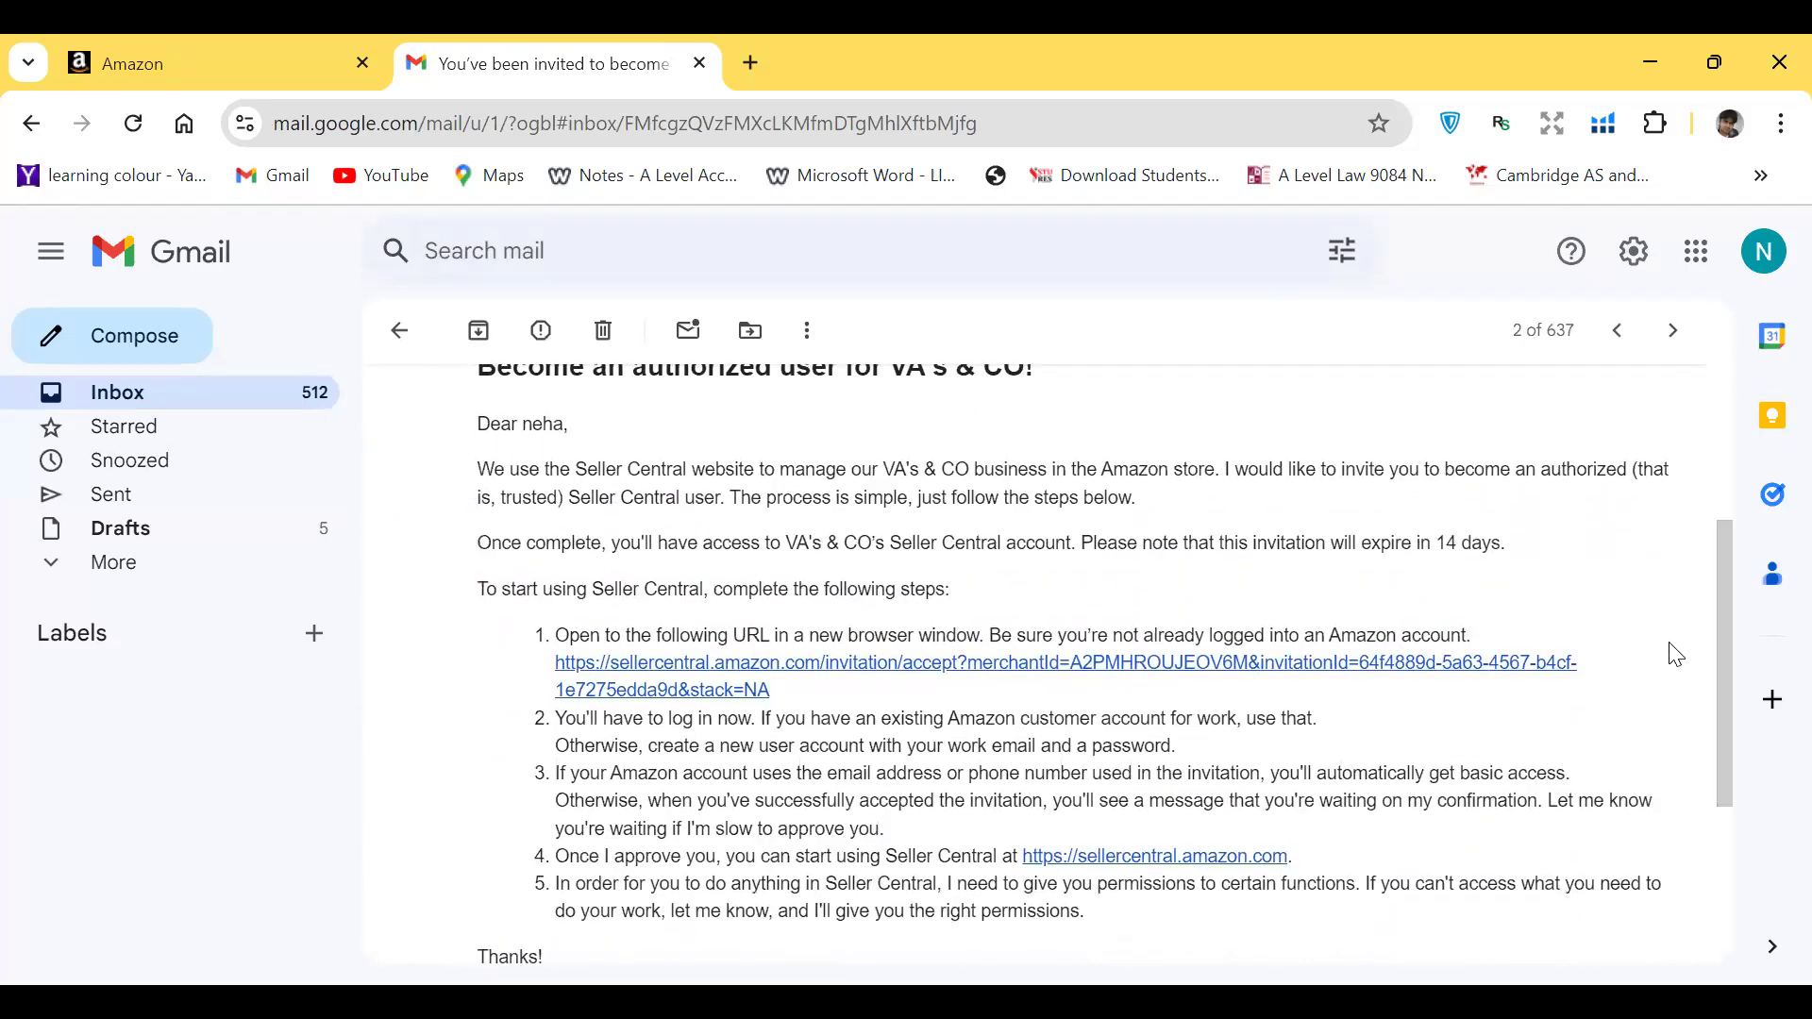
Follow the invitation link and choose 'Create your Amazon account' on the Sign in page
click(1390, 677)
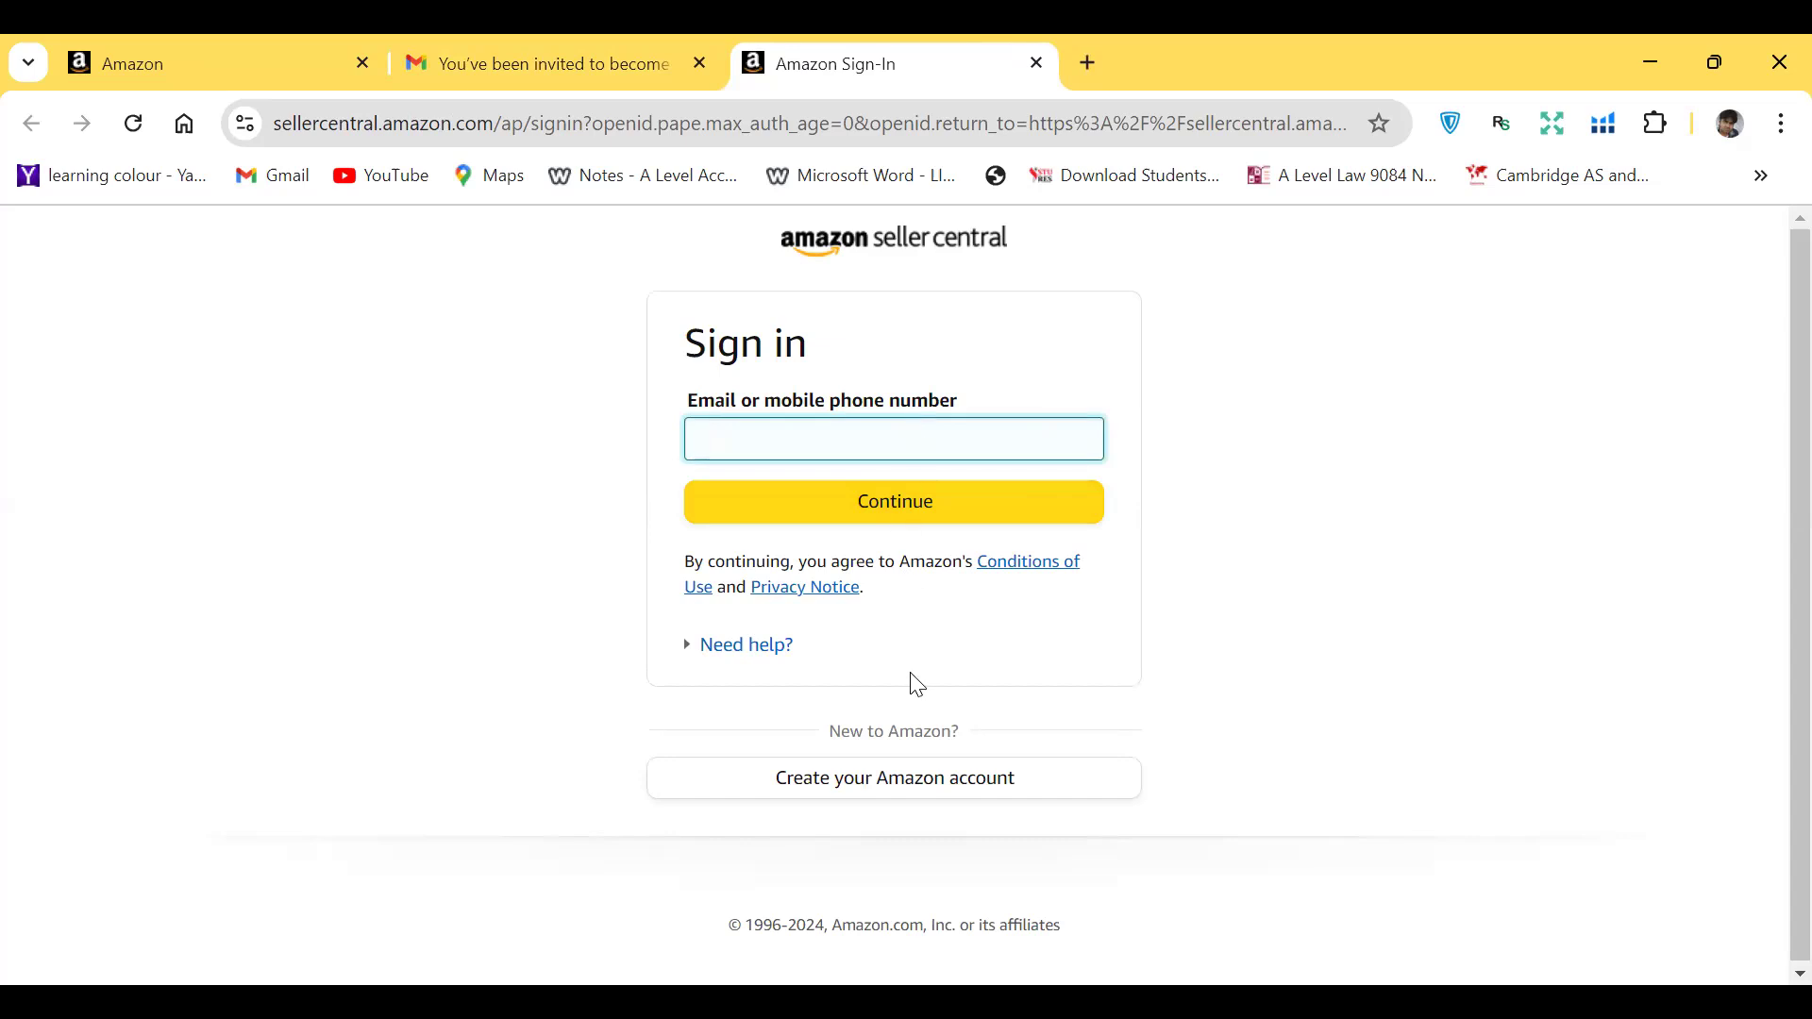
click(888, 798)
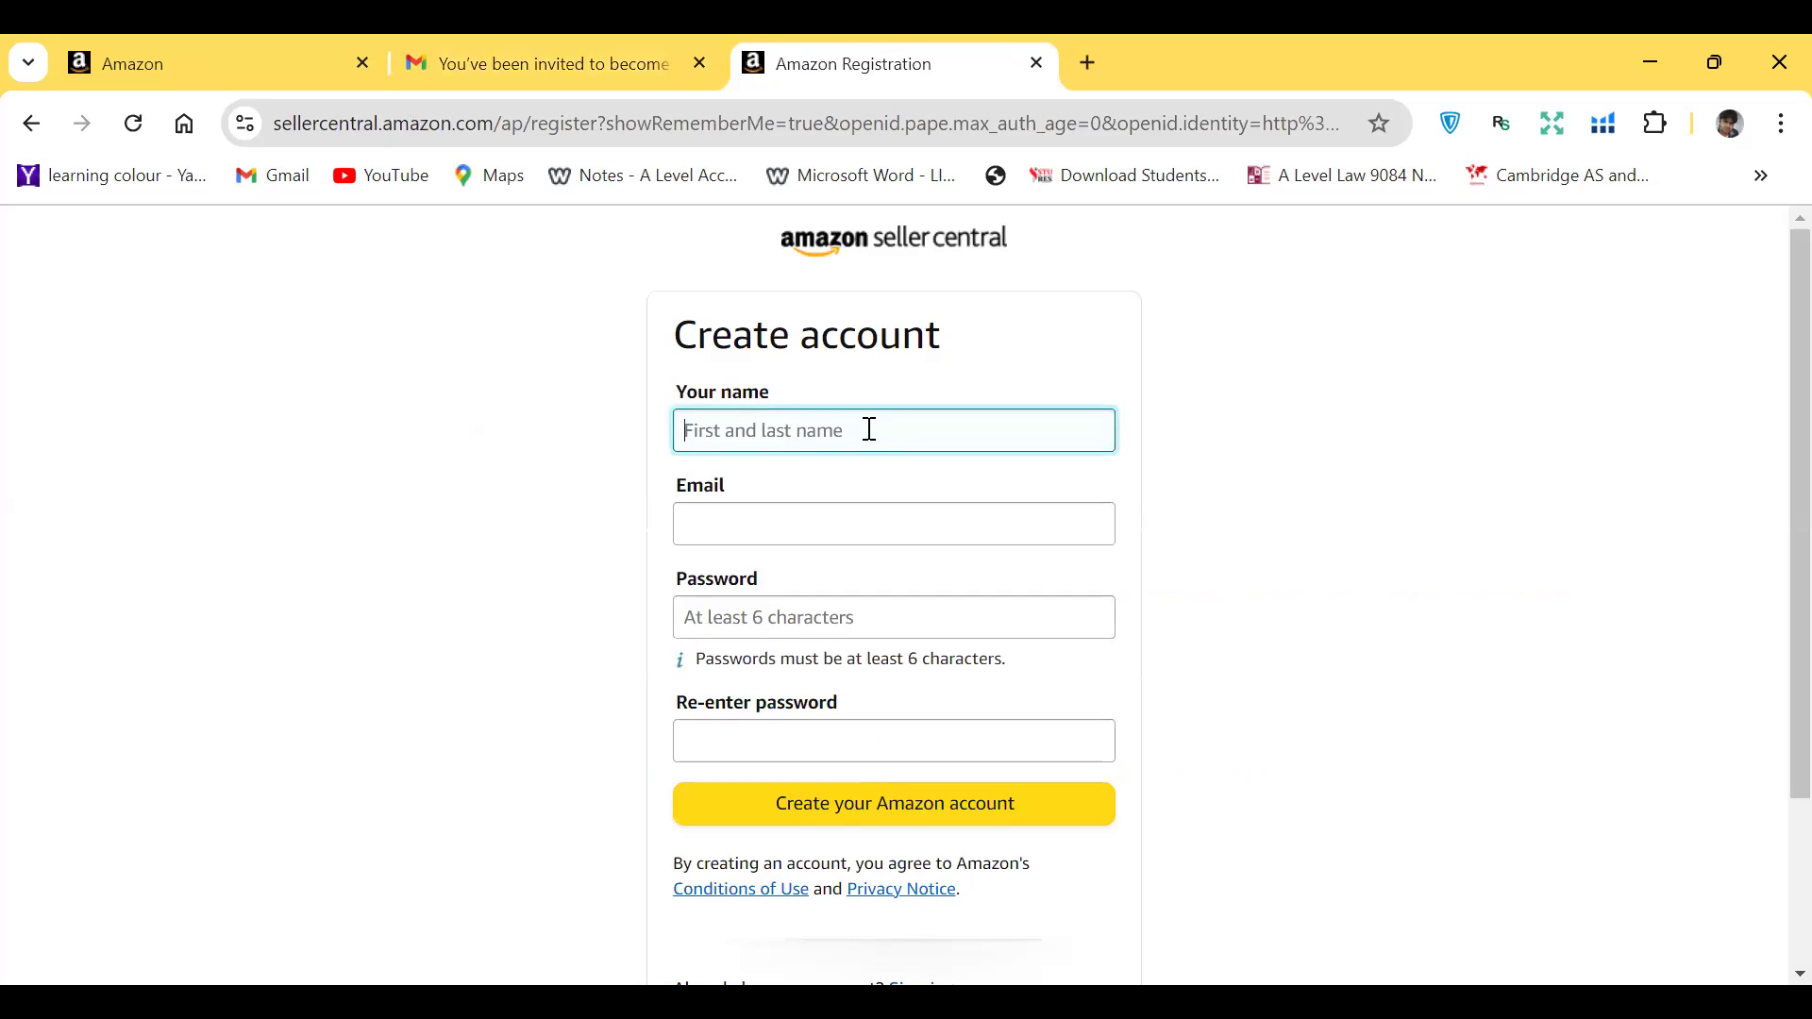
Fill in the user's name, e-mail address and password twice, then submit the registration form
text(neha)
click(864, 523)
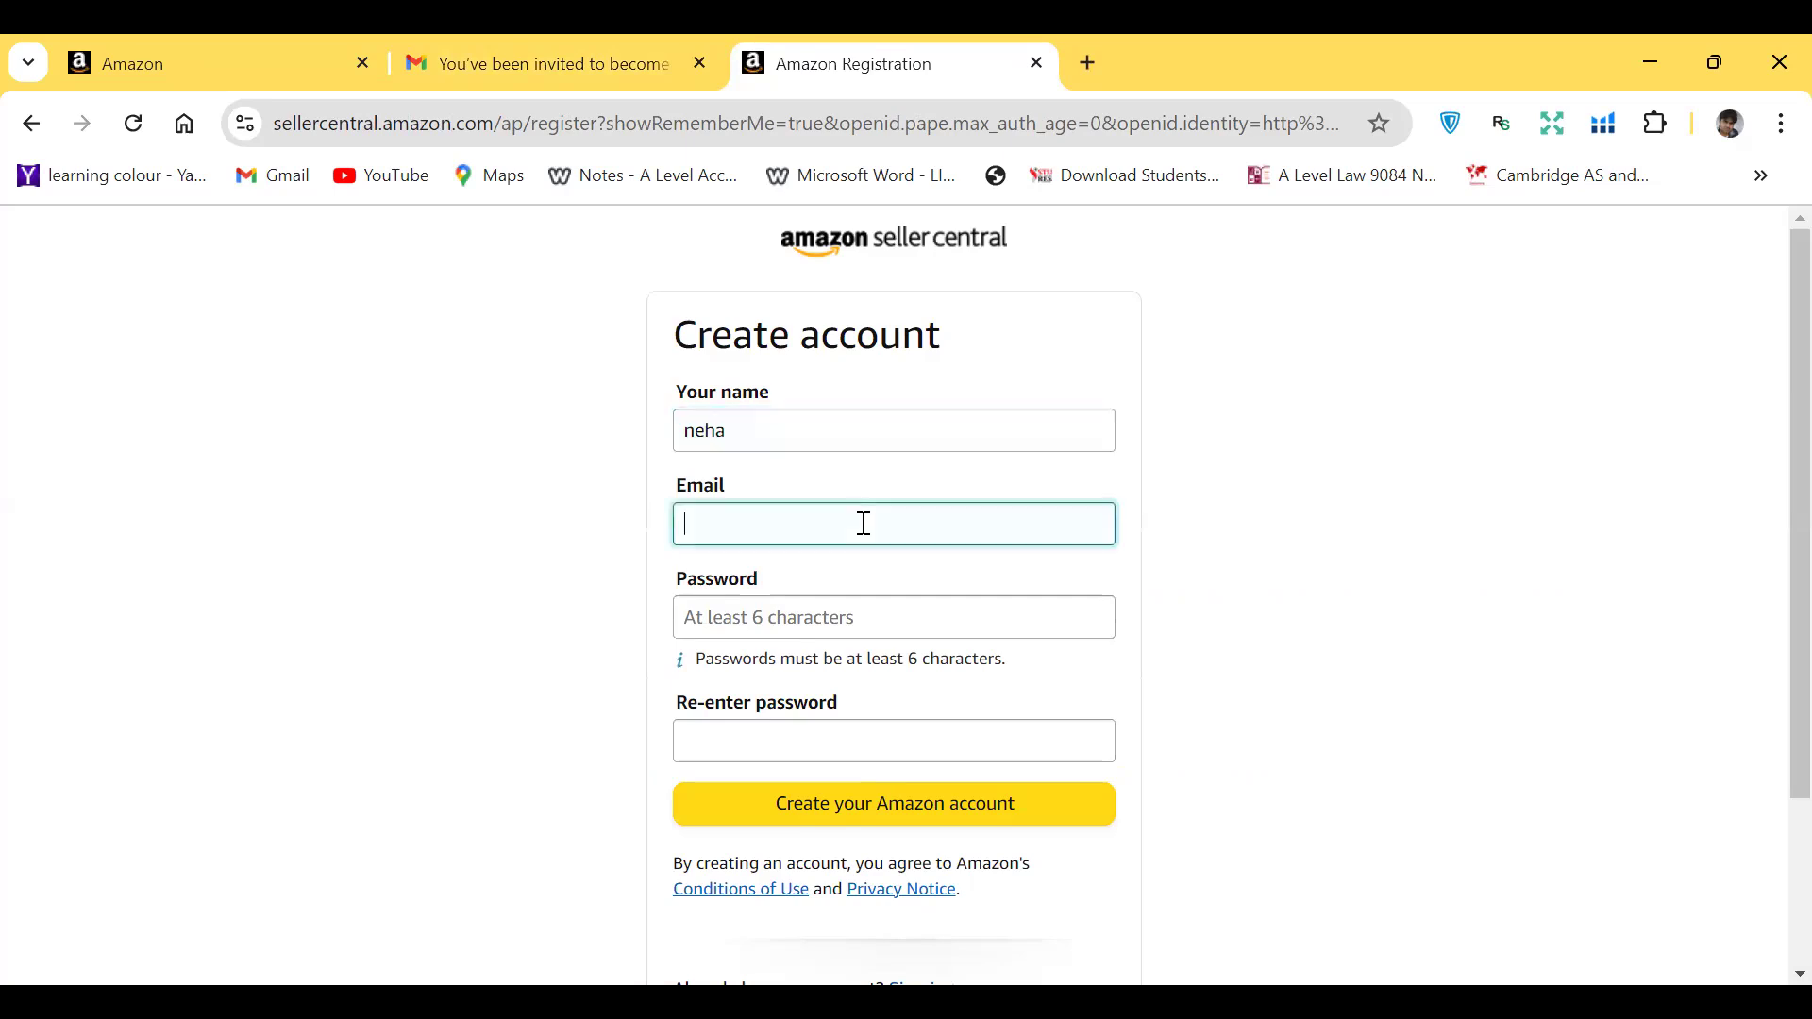
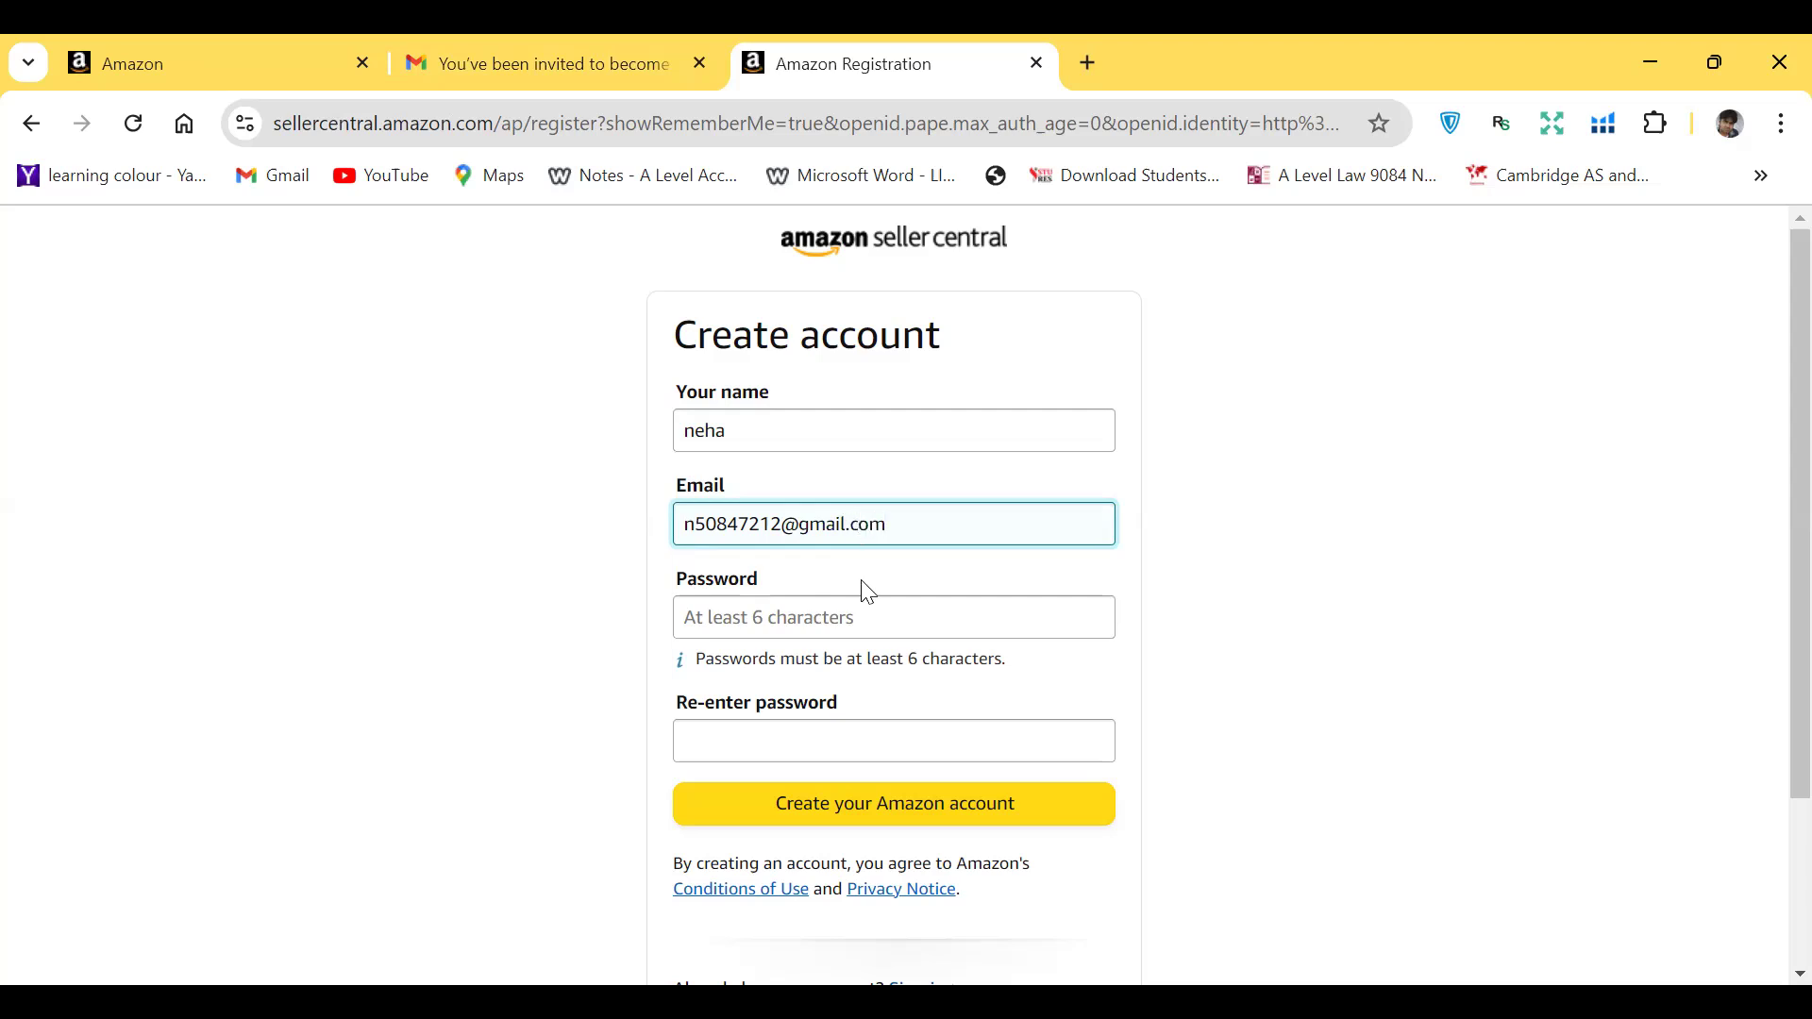
click(838, 618)
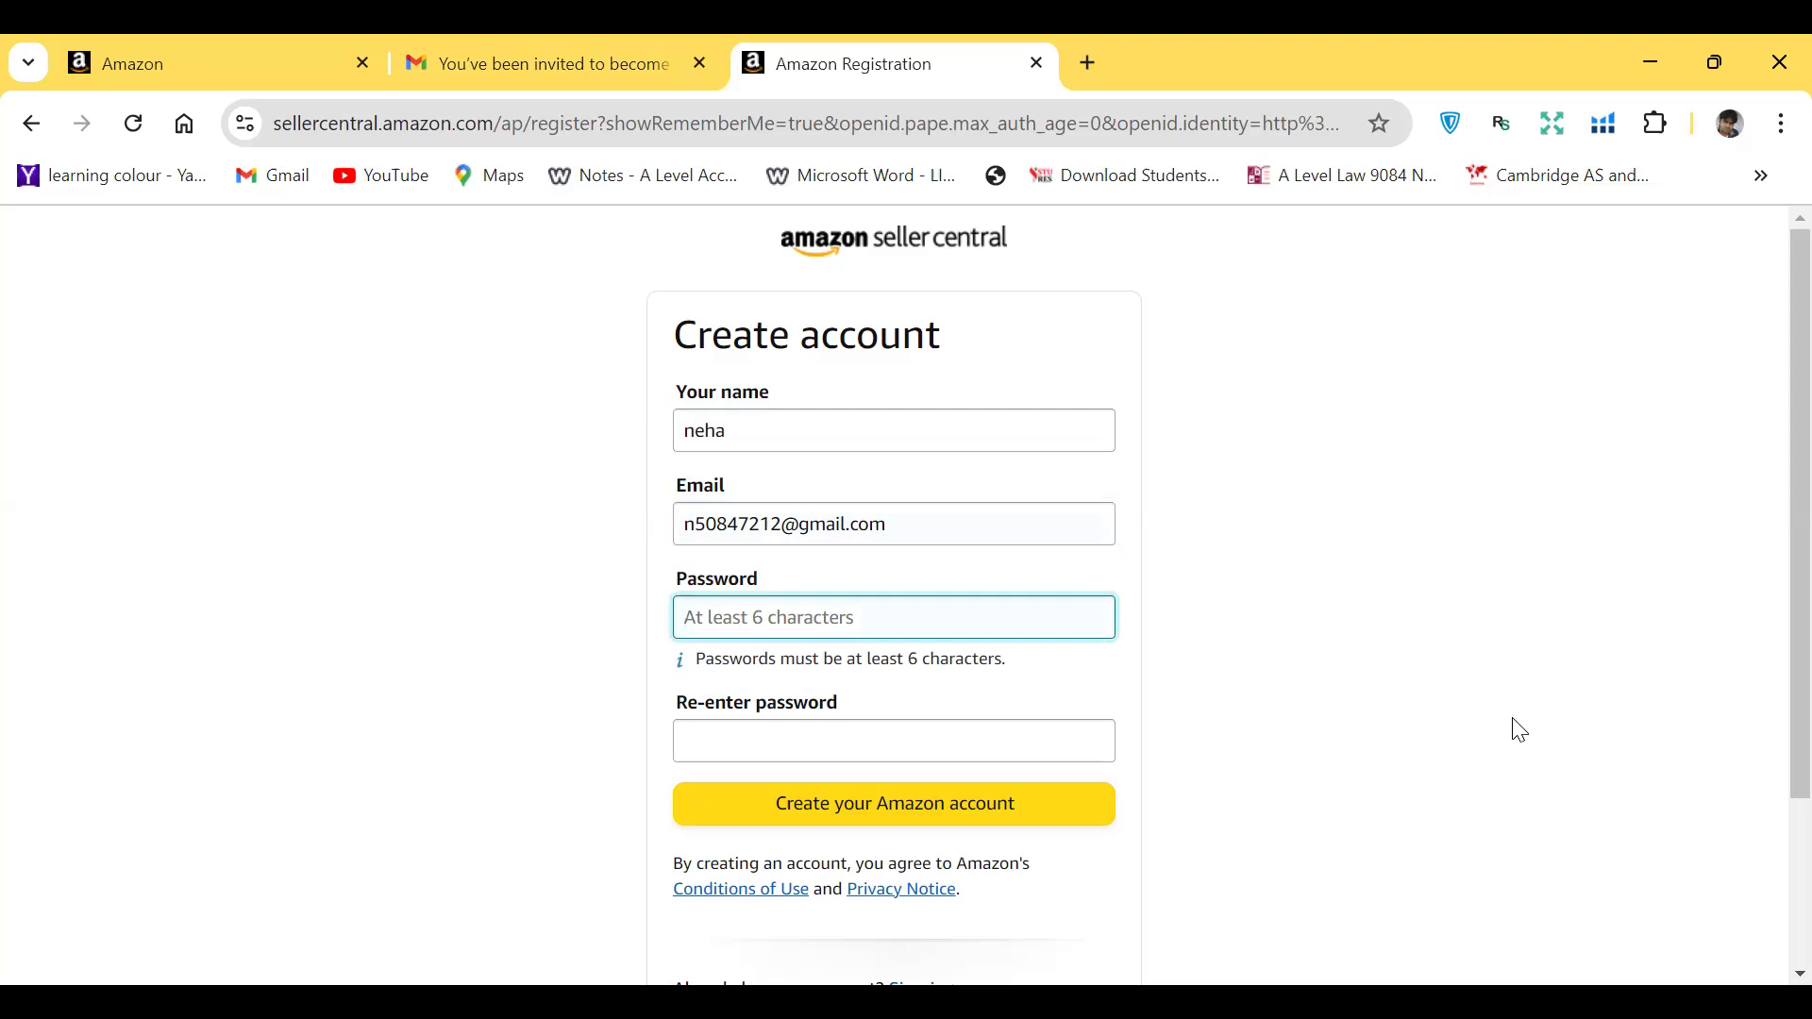
click(1039, 737)
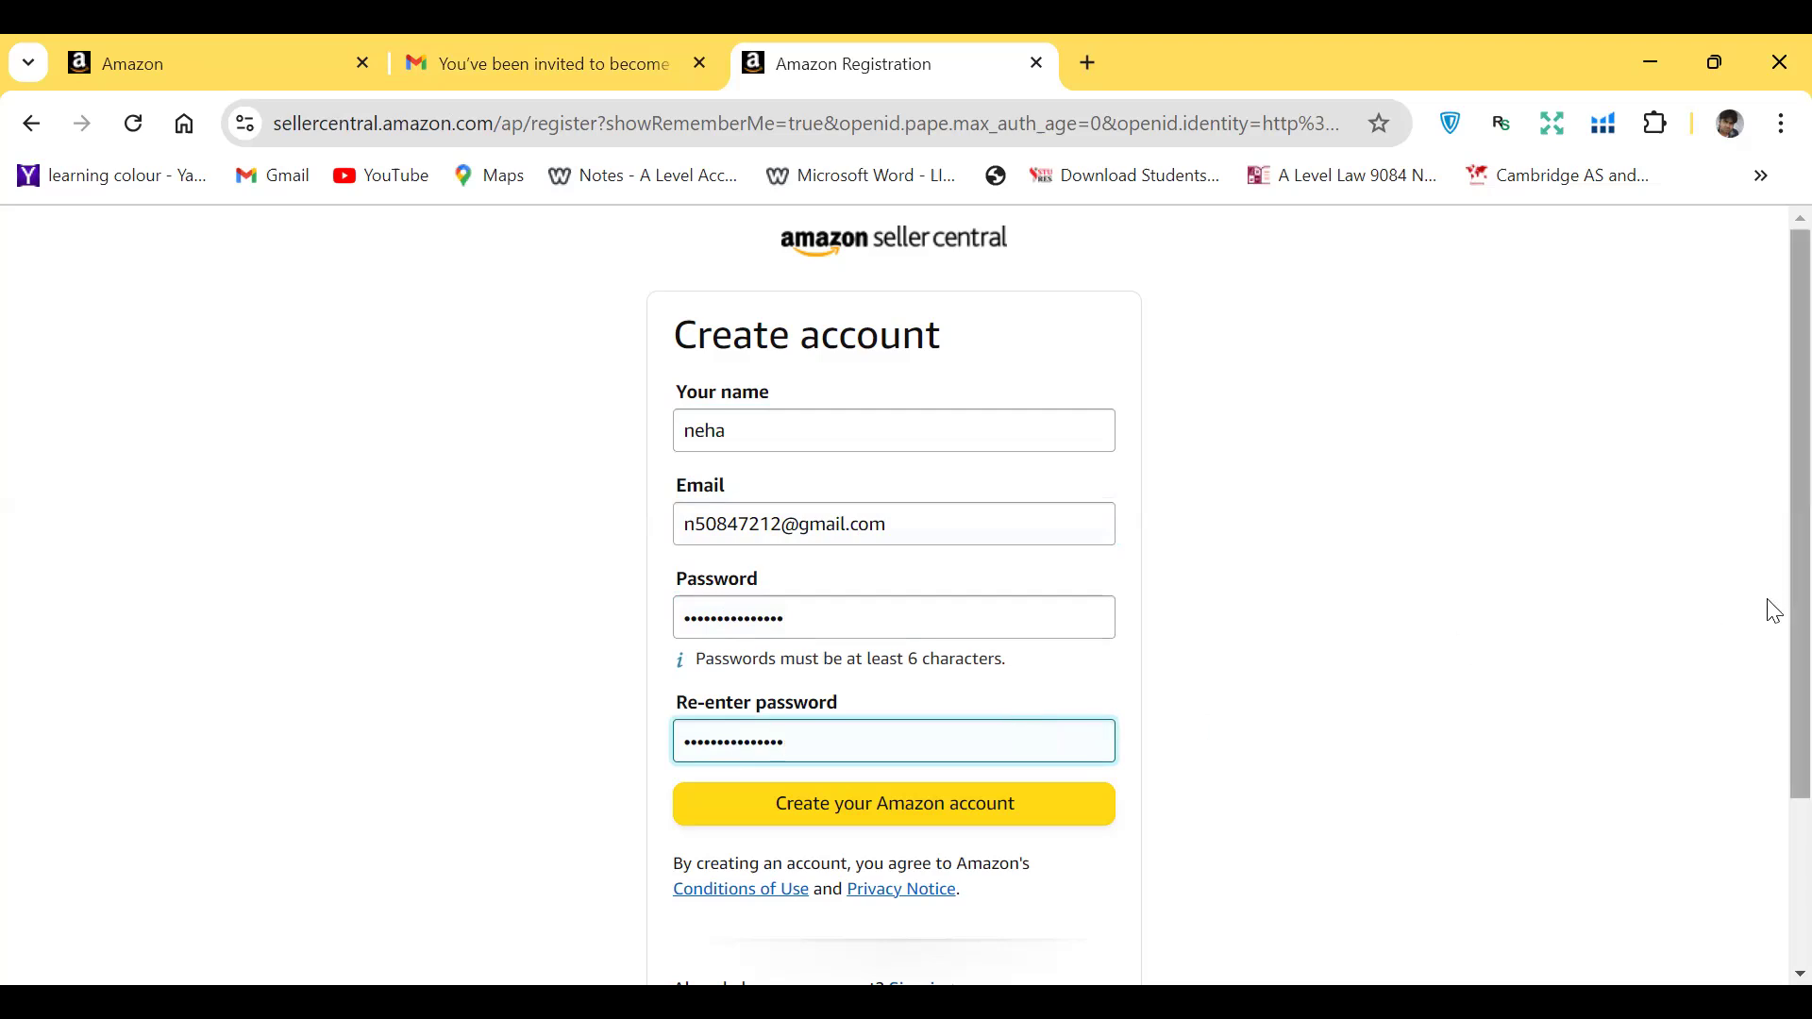
drag(1775, 611, 1774, 720)
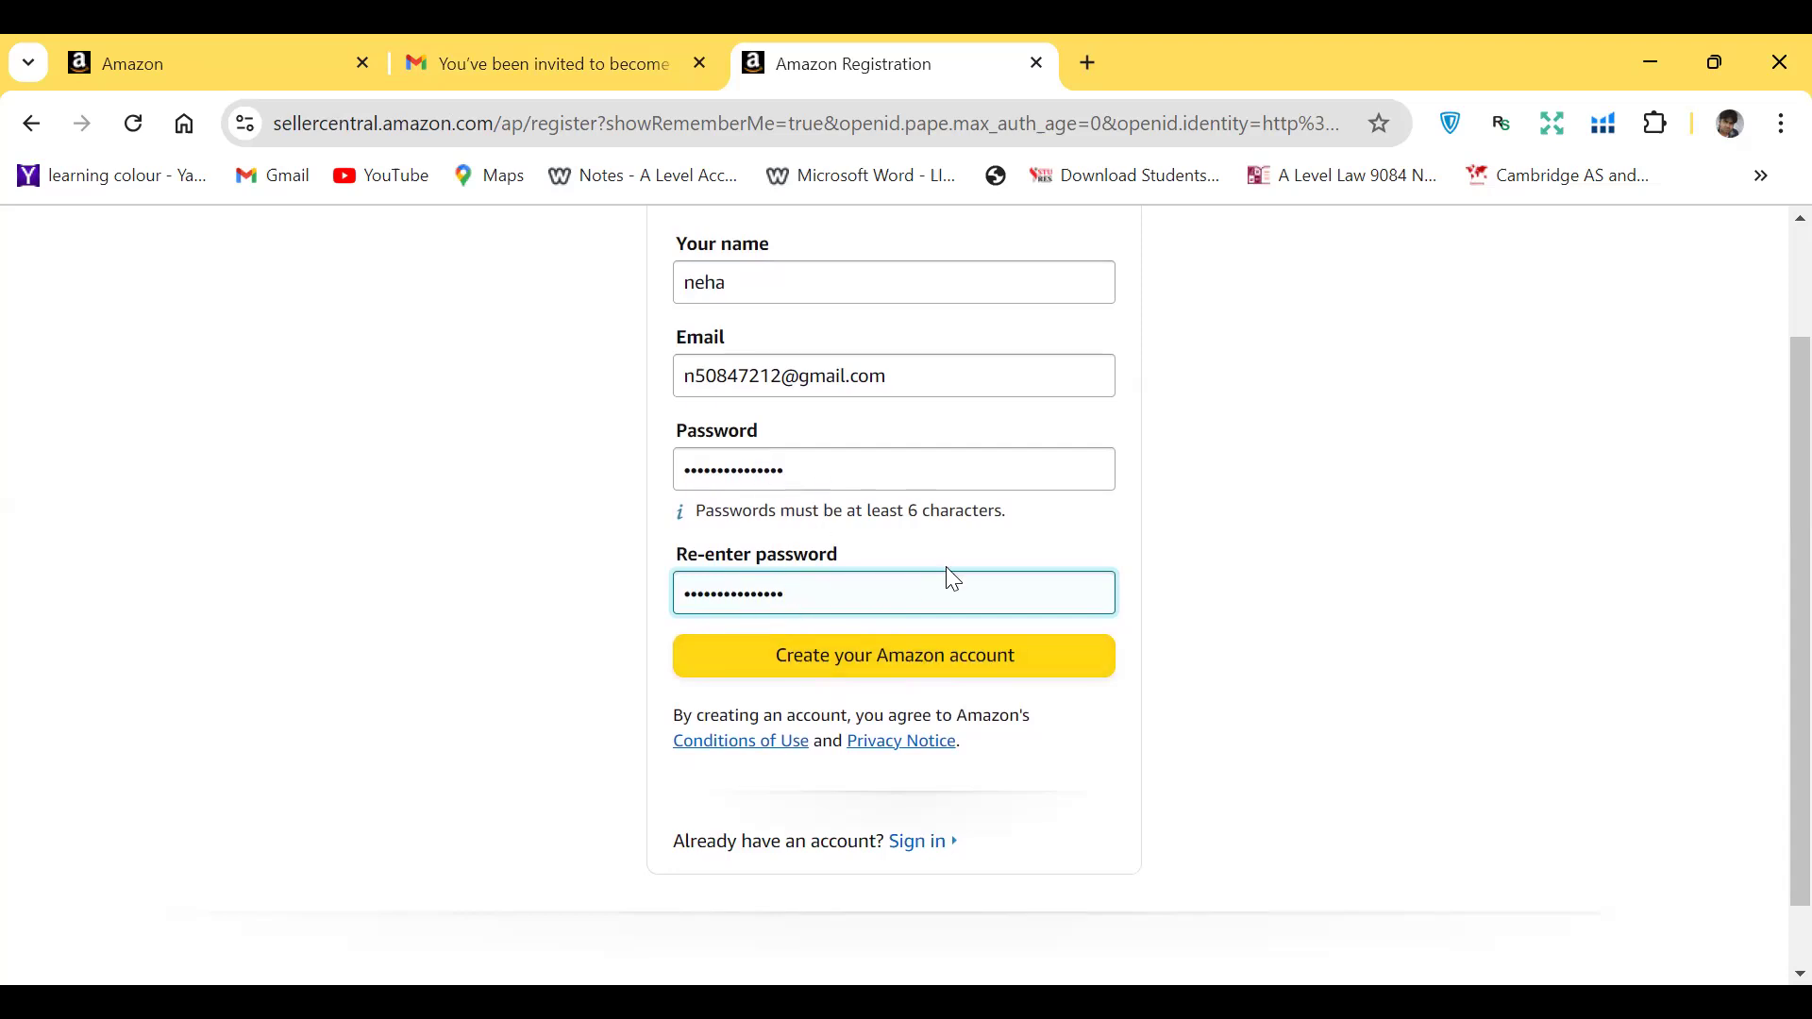
click(959, 674)
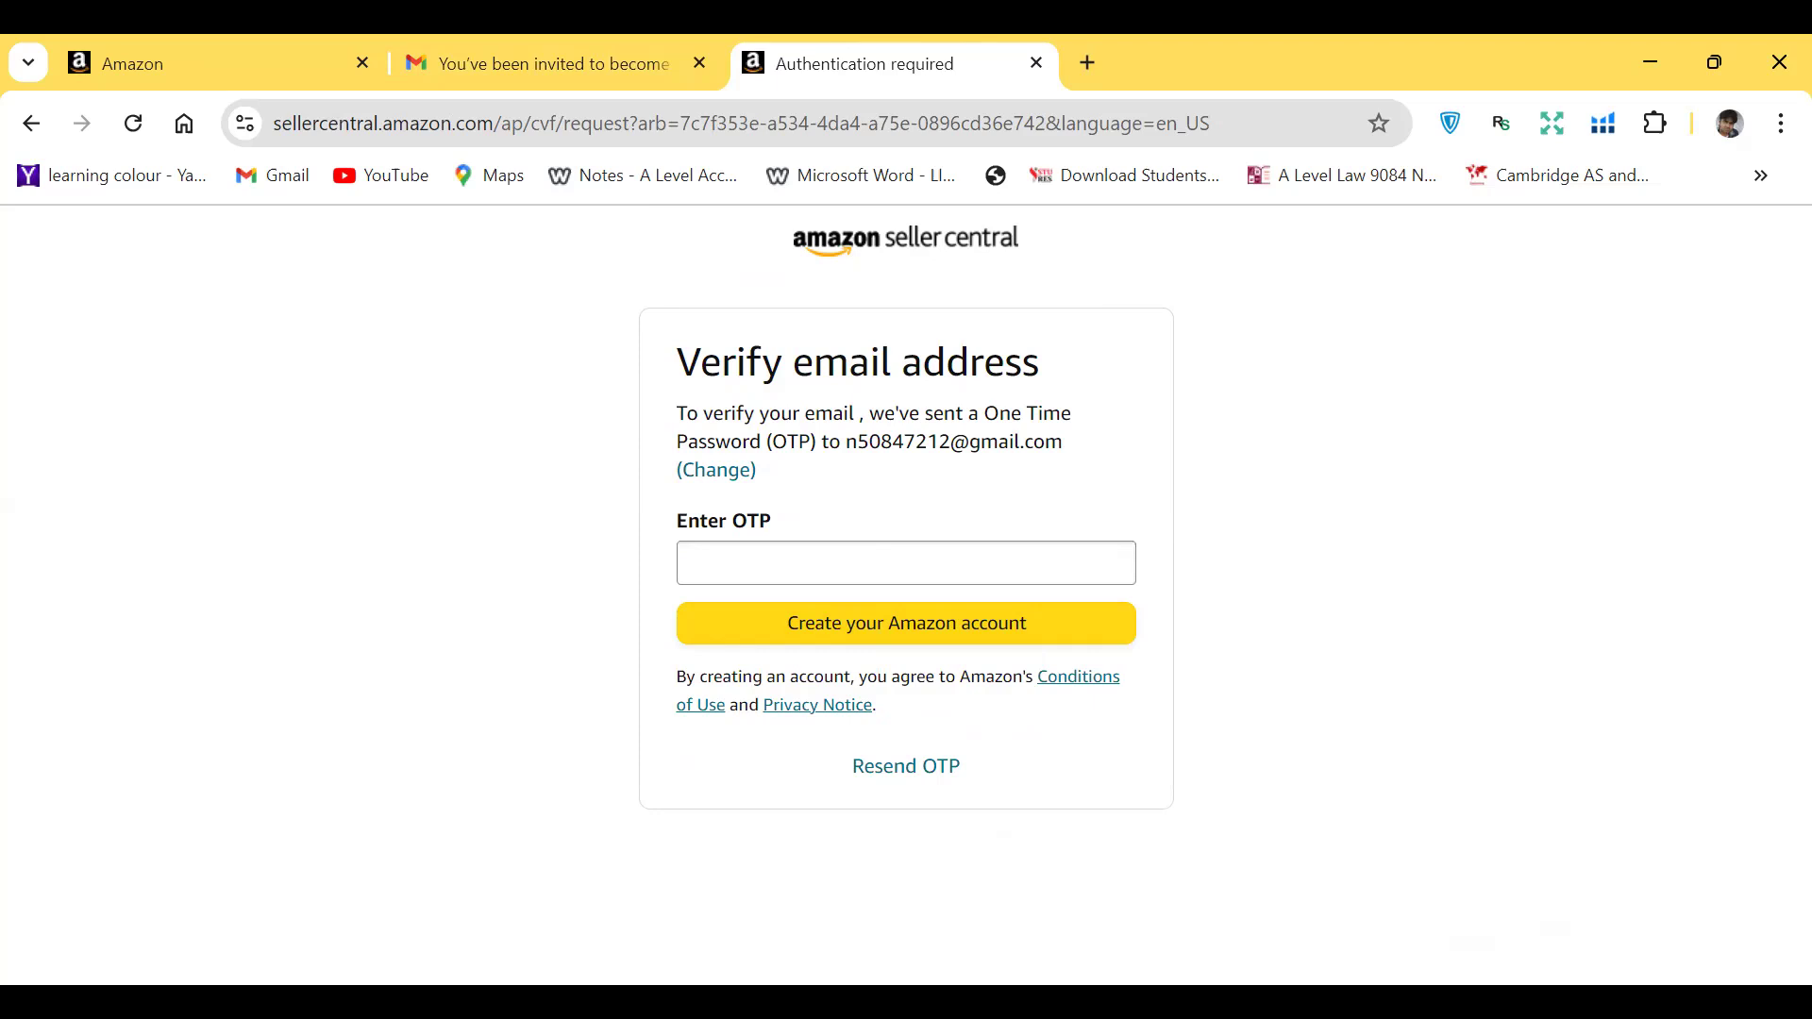
Copy the one-time password from Amazon's 'Verify your new Amazon account' email in Gmail
click(515, 45)
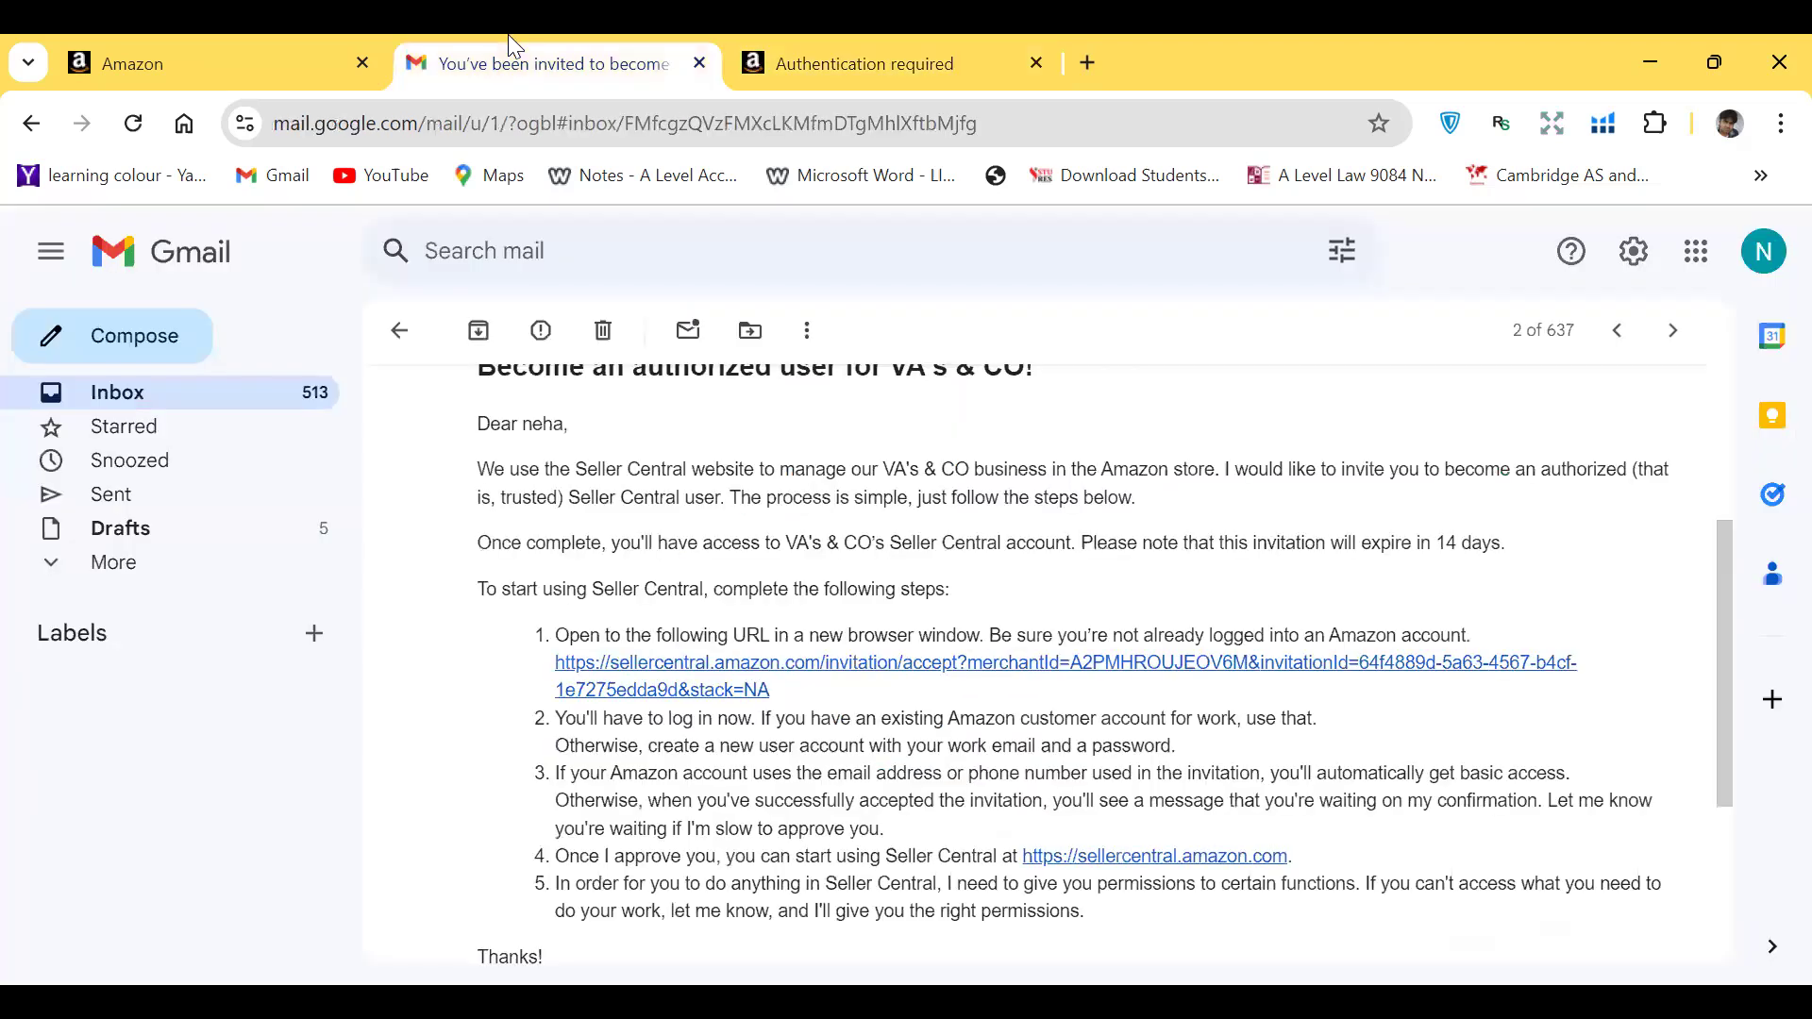
click(128, 404)
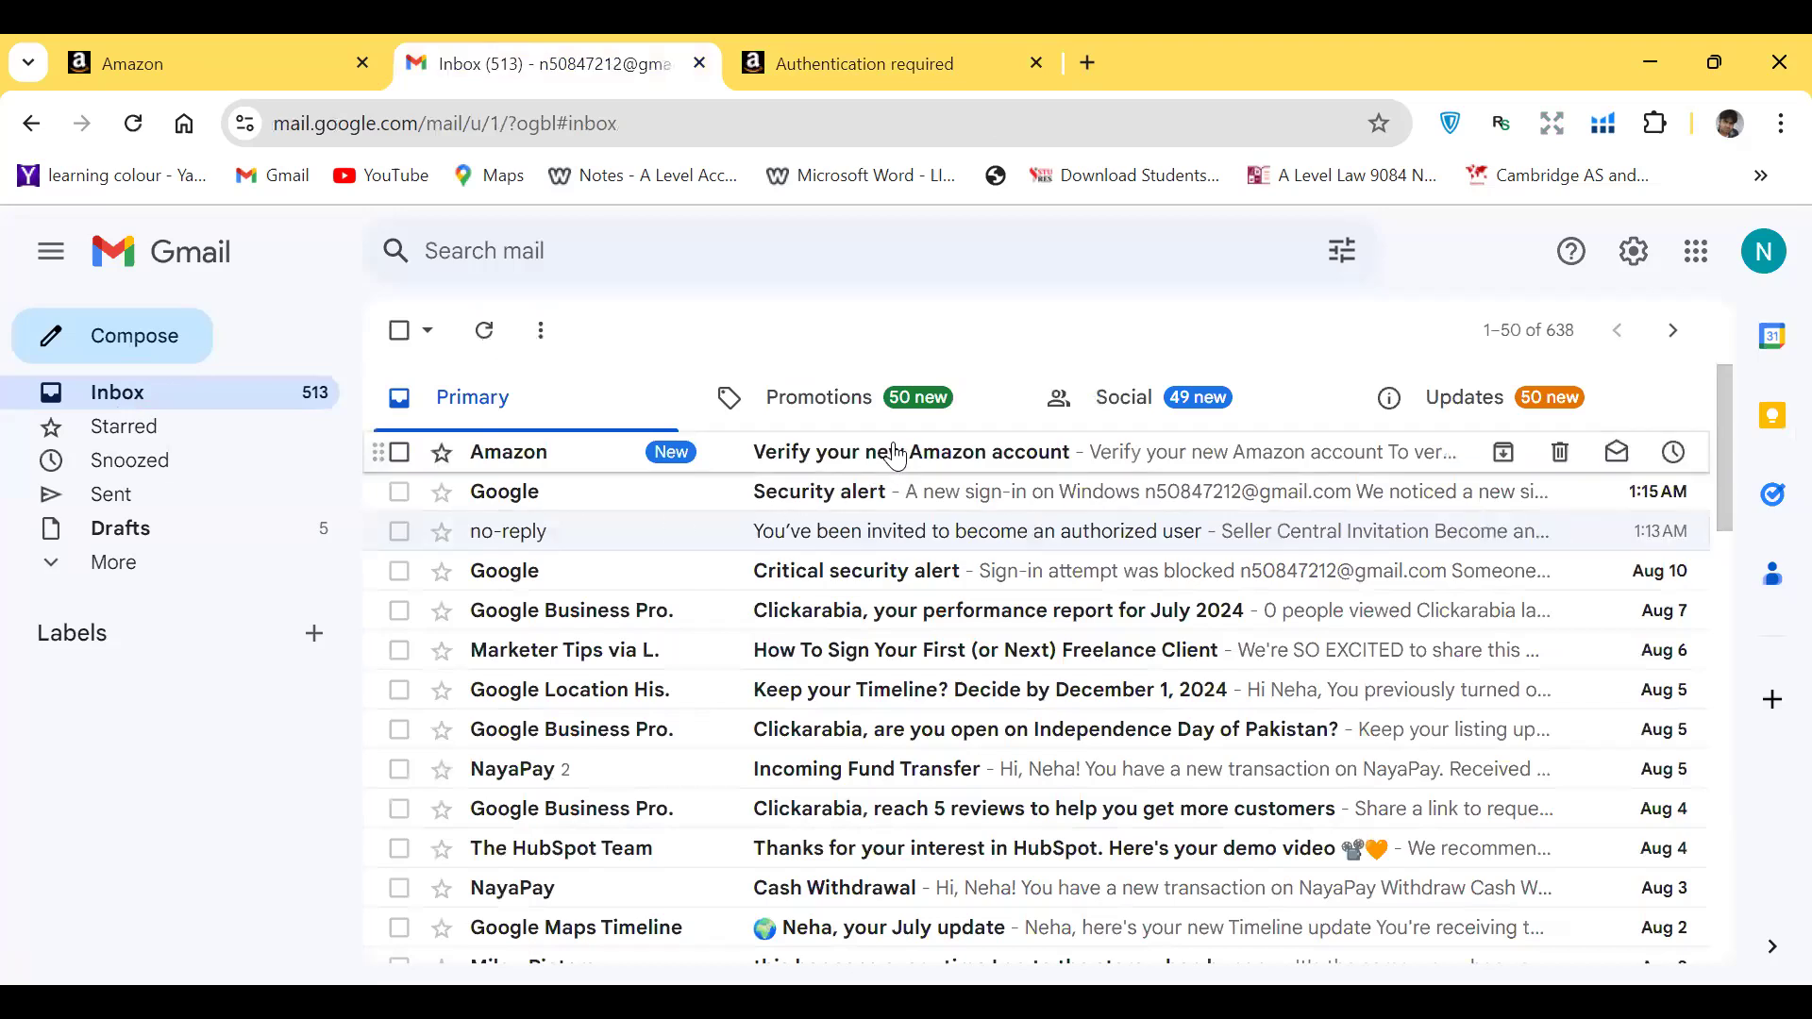
click(897, 453)
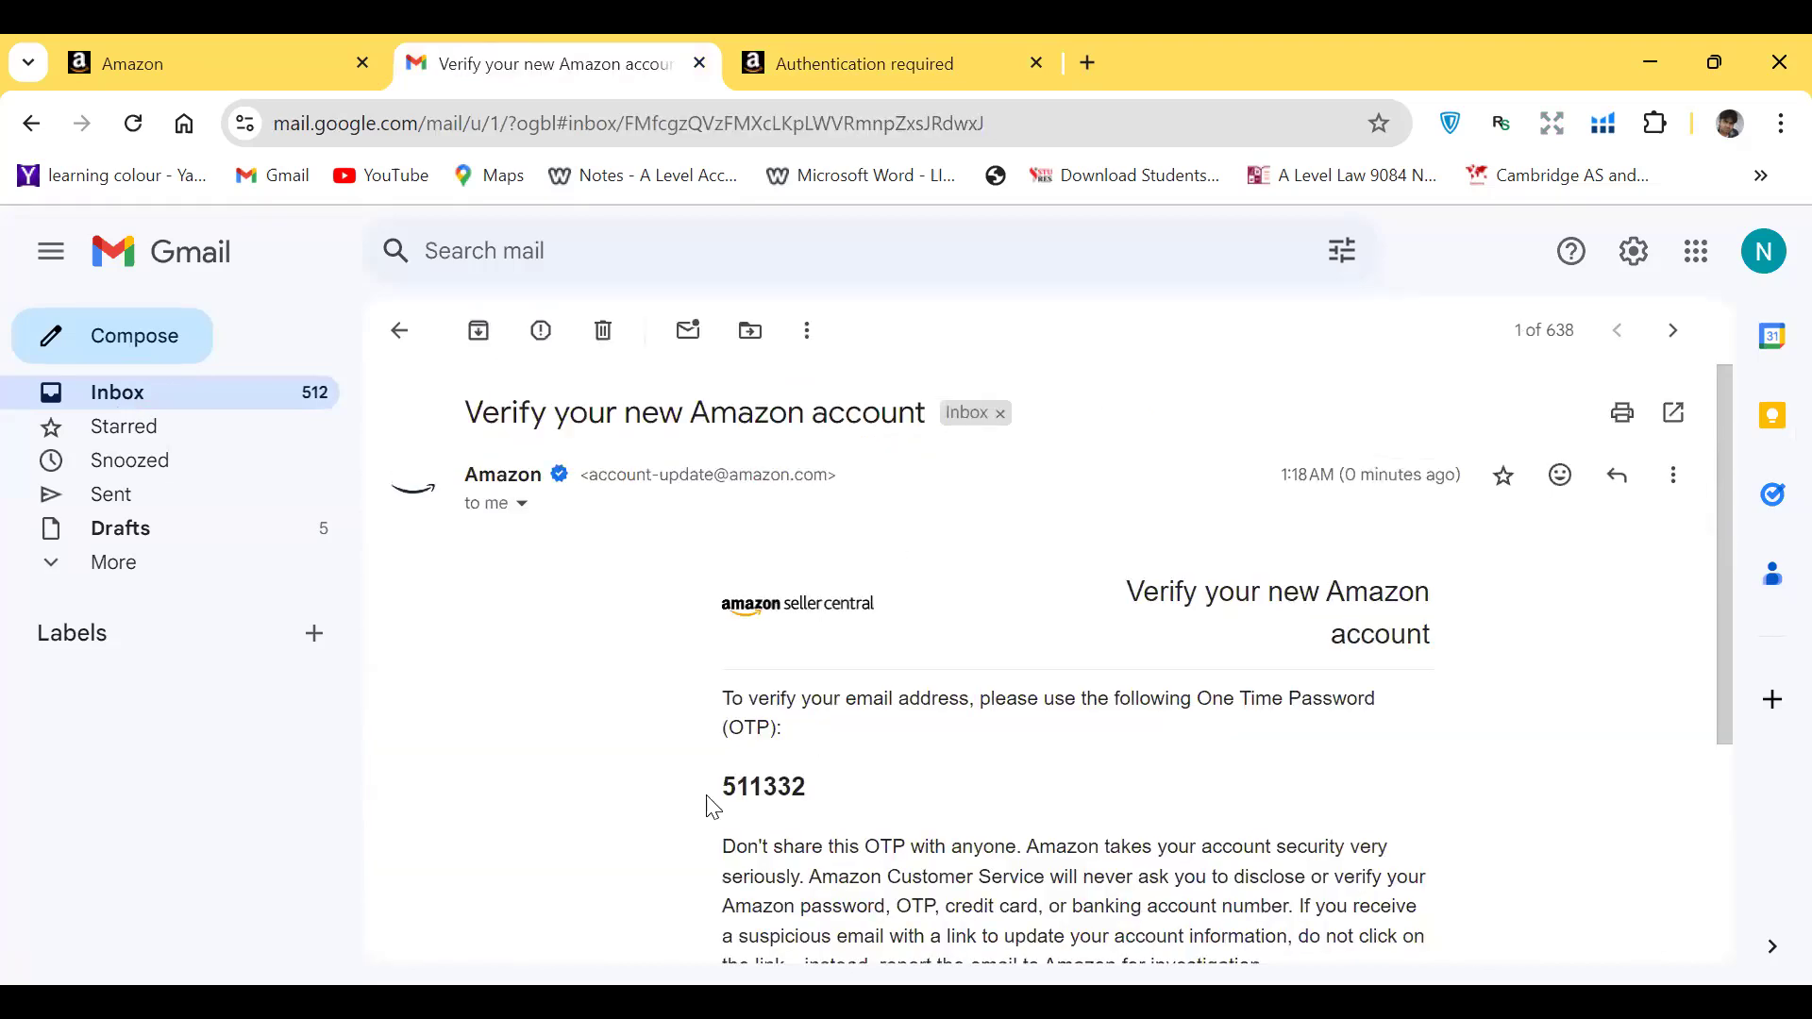
drag(727, 789, 827, 809)
right_click(789, 795)
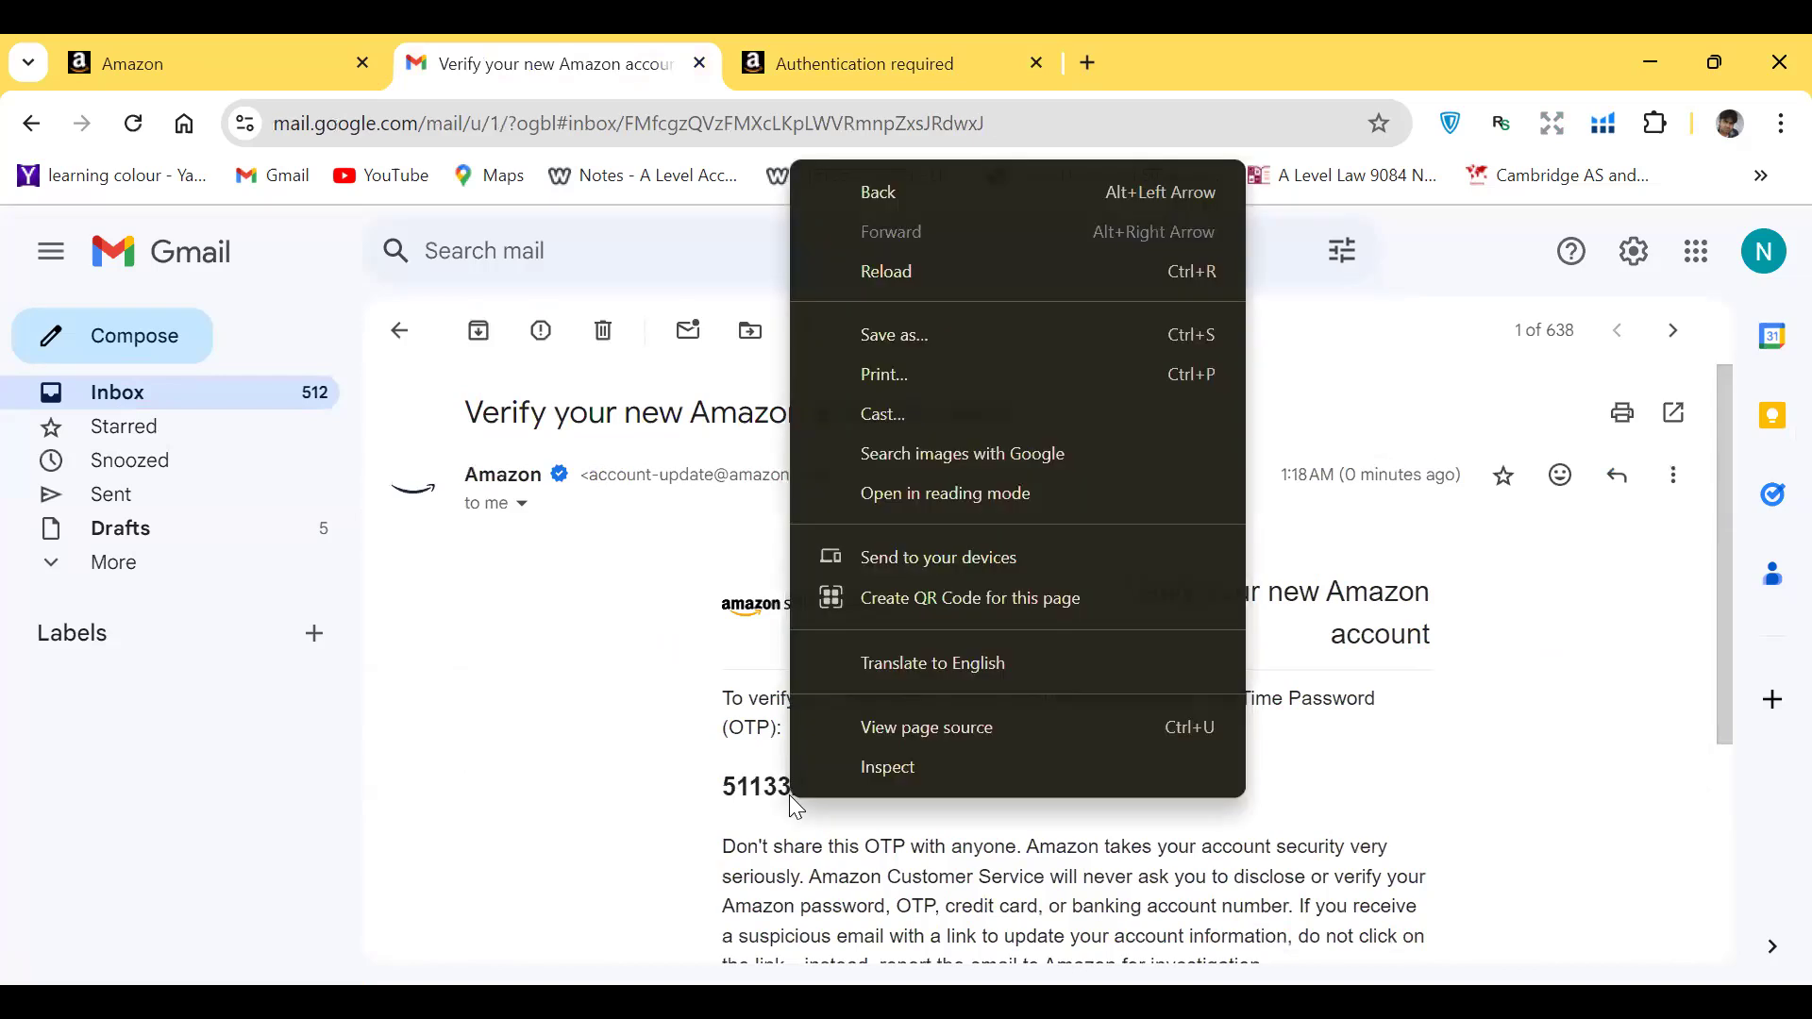
click(728, 784)
drag(728, 785, 817, 789)
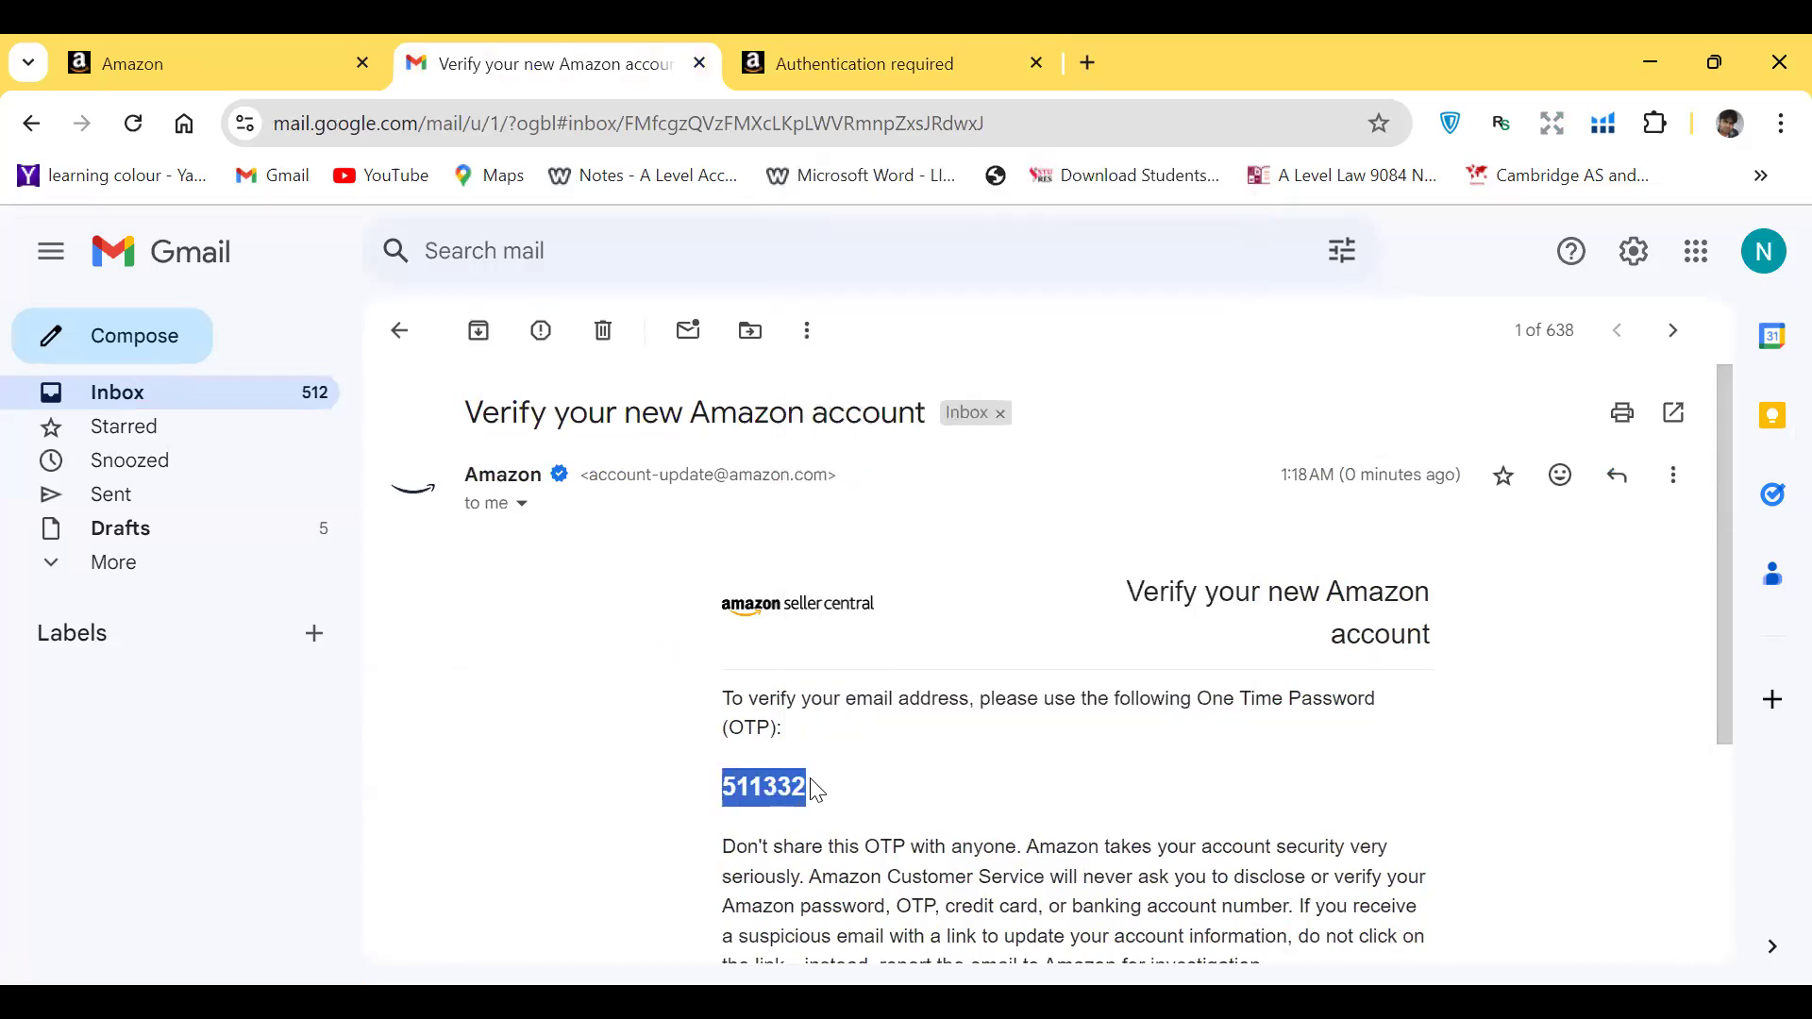
right_click(782, 786)
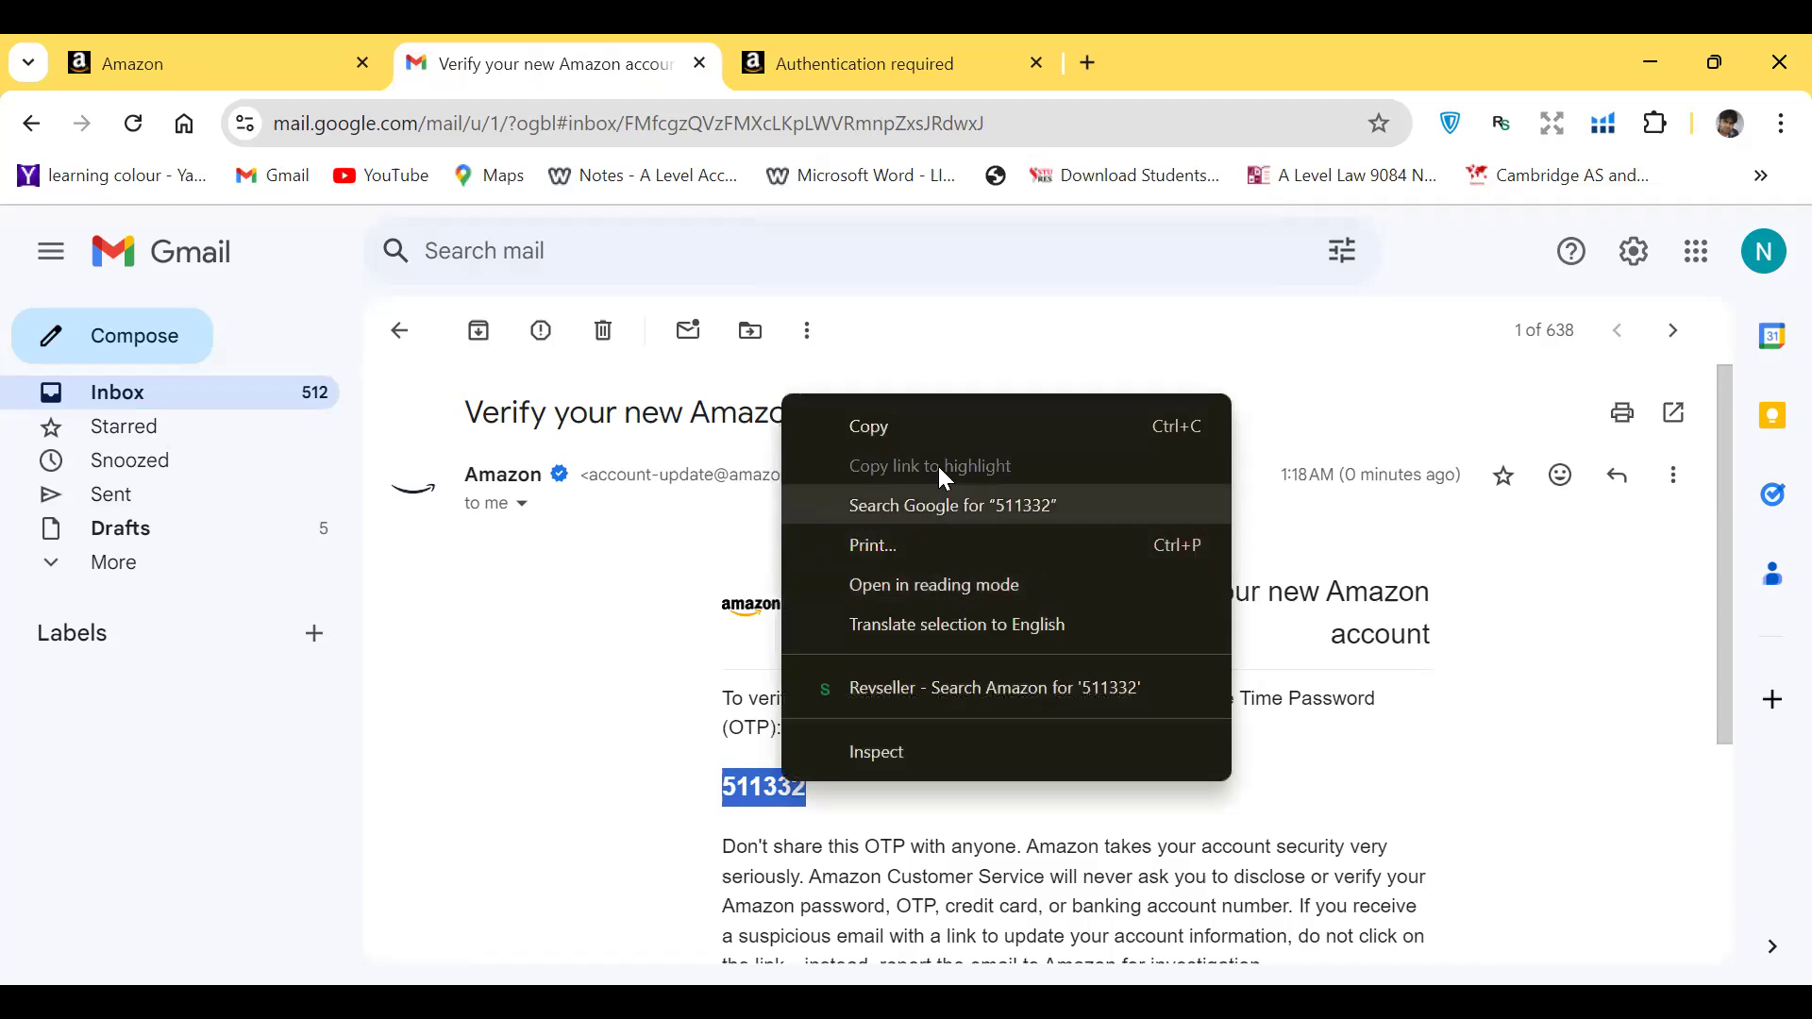
click(927, 423)
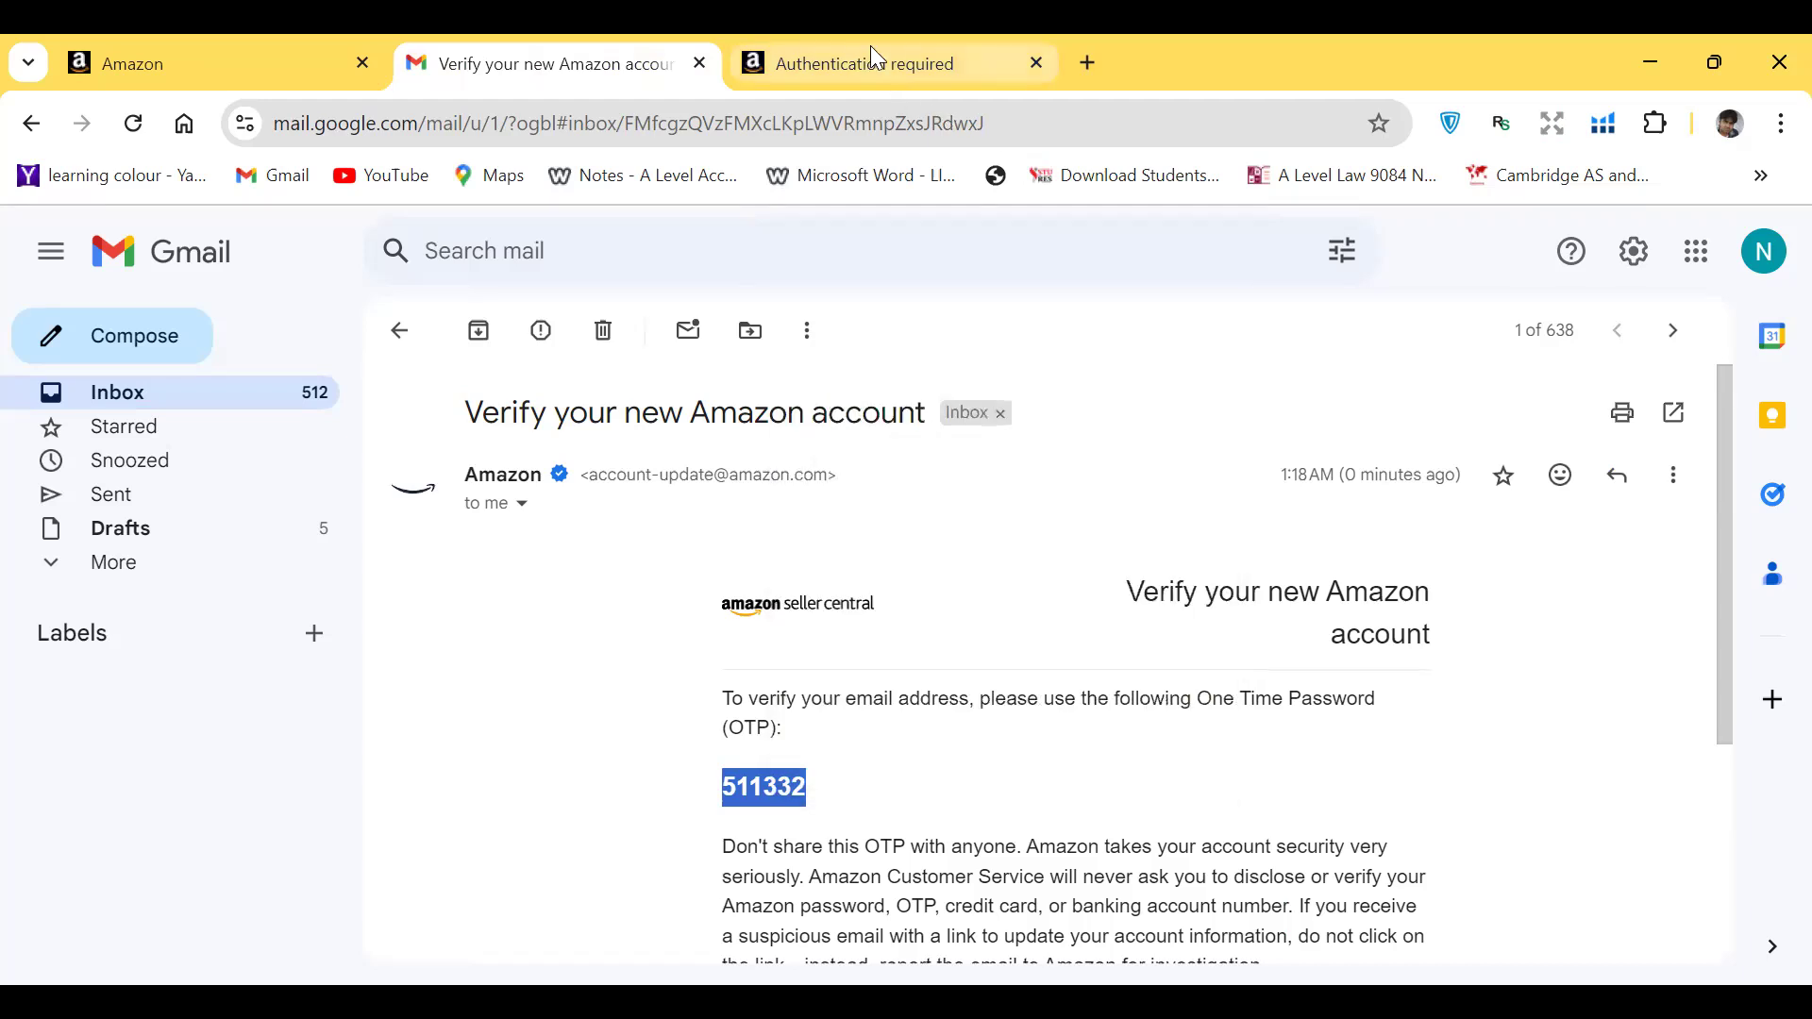
Paste the one-time password into Amazon's Enter OTP field and create the account
click(871, 52)
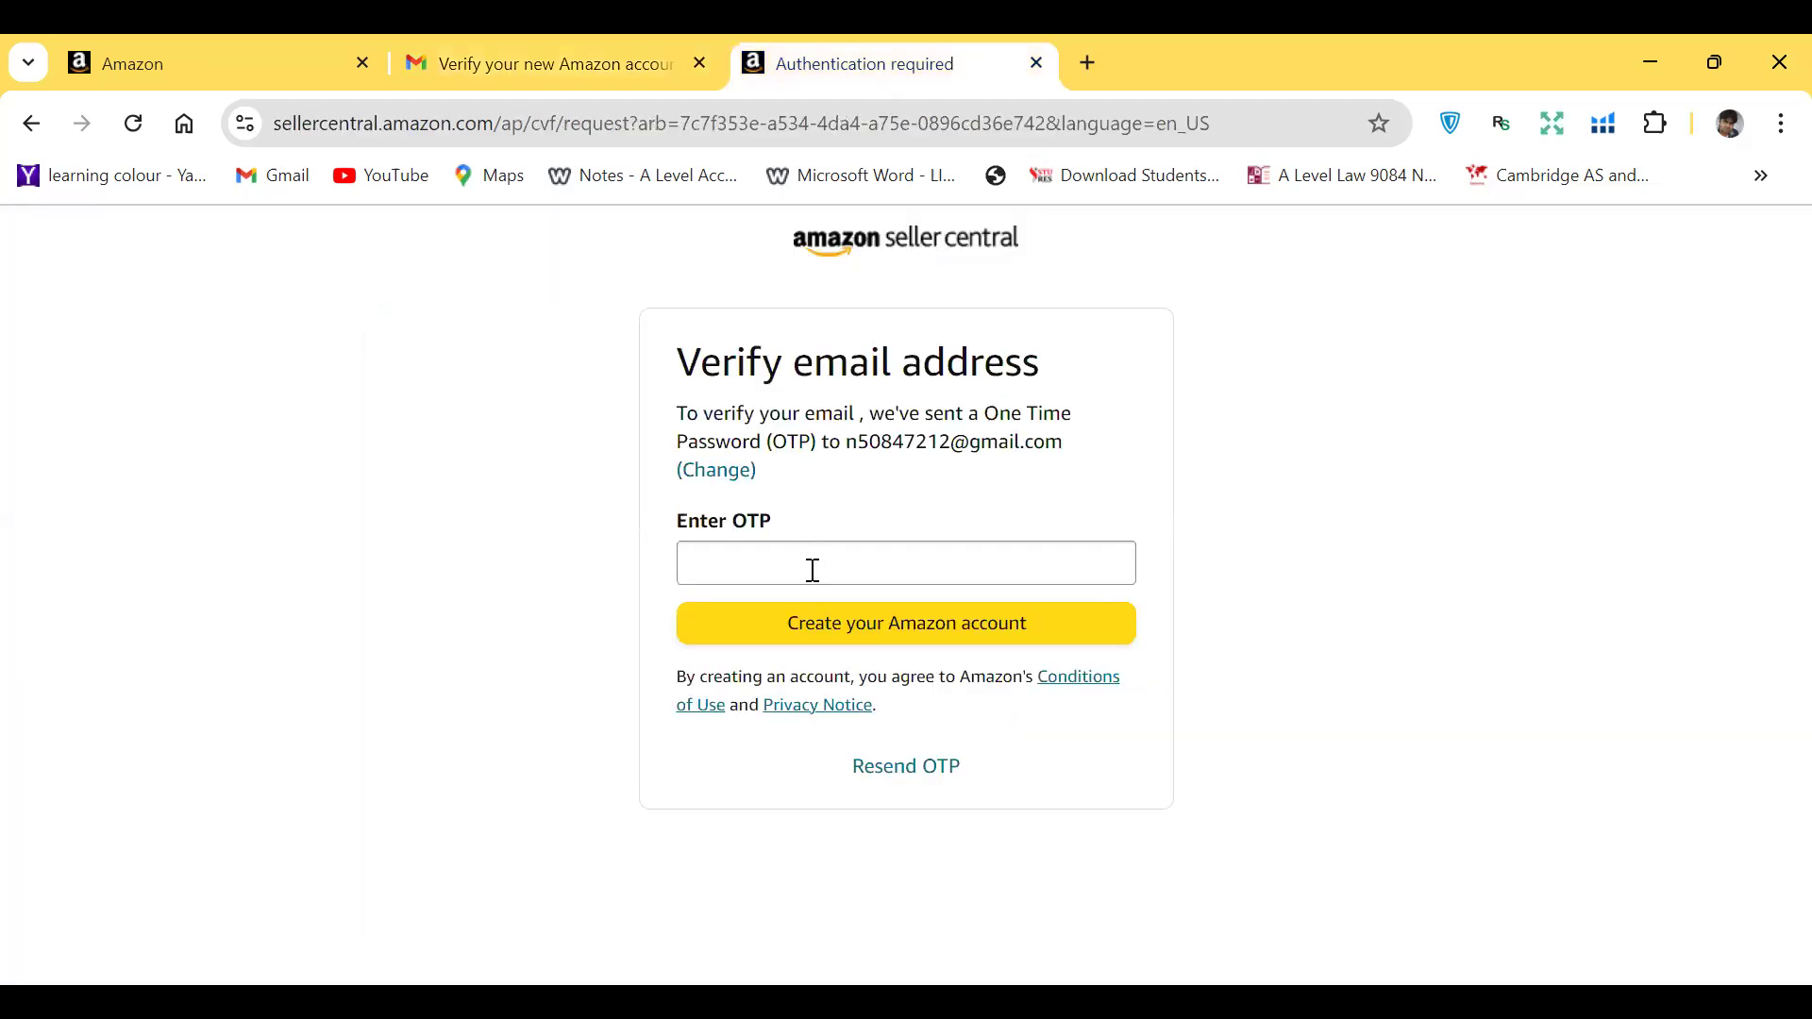
right_click(813, 570)
click(934, 379)
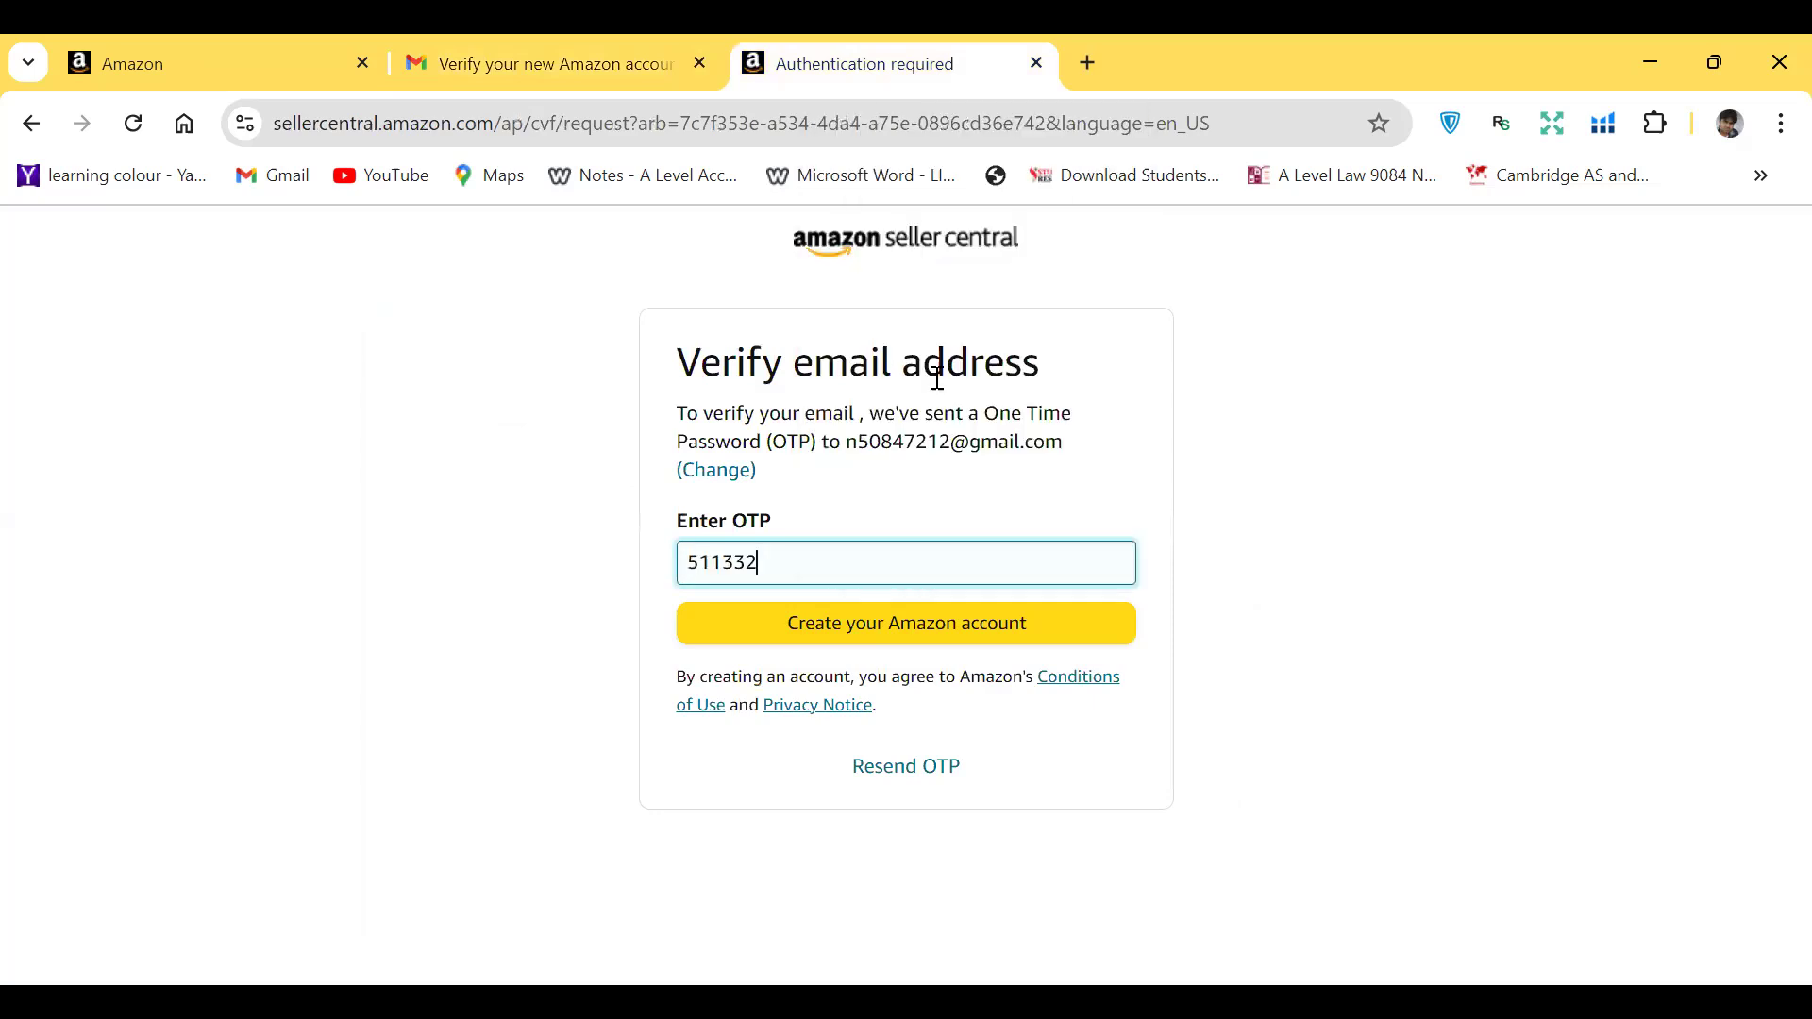
click(887, 639)
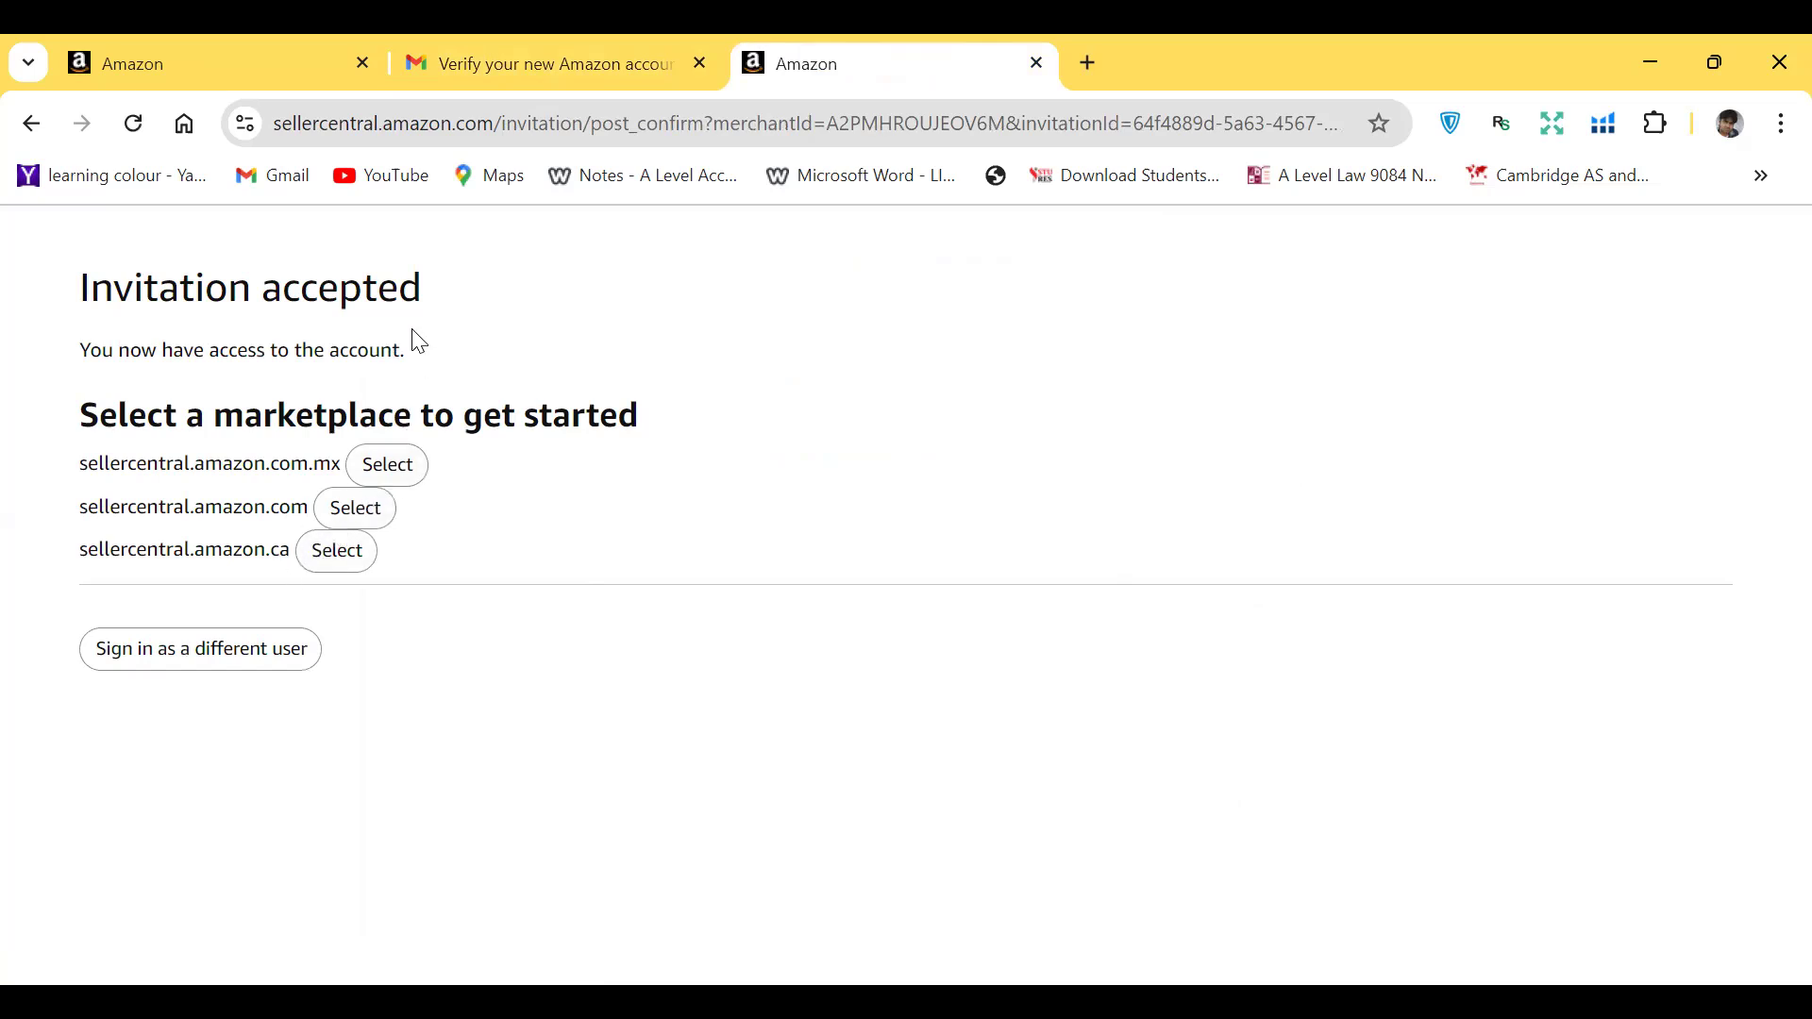
Select sellercentral.amazon.com, enable Two-Step Verification via Authenticator App, and enter the app's code
click(363, 515)
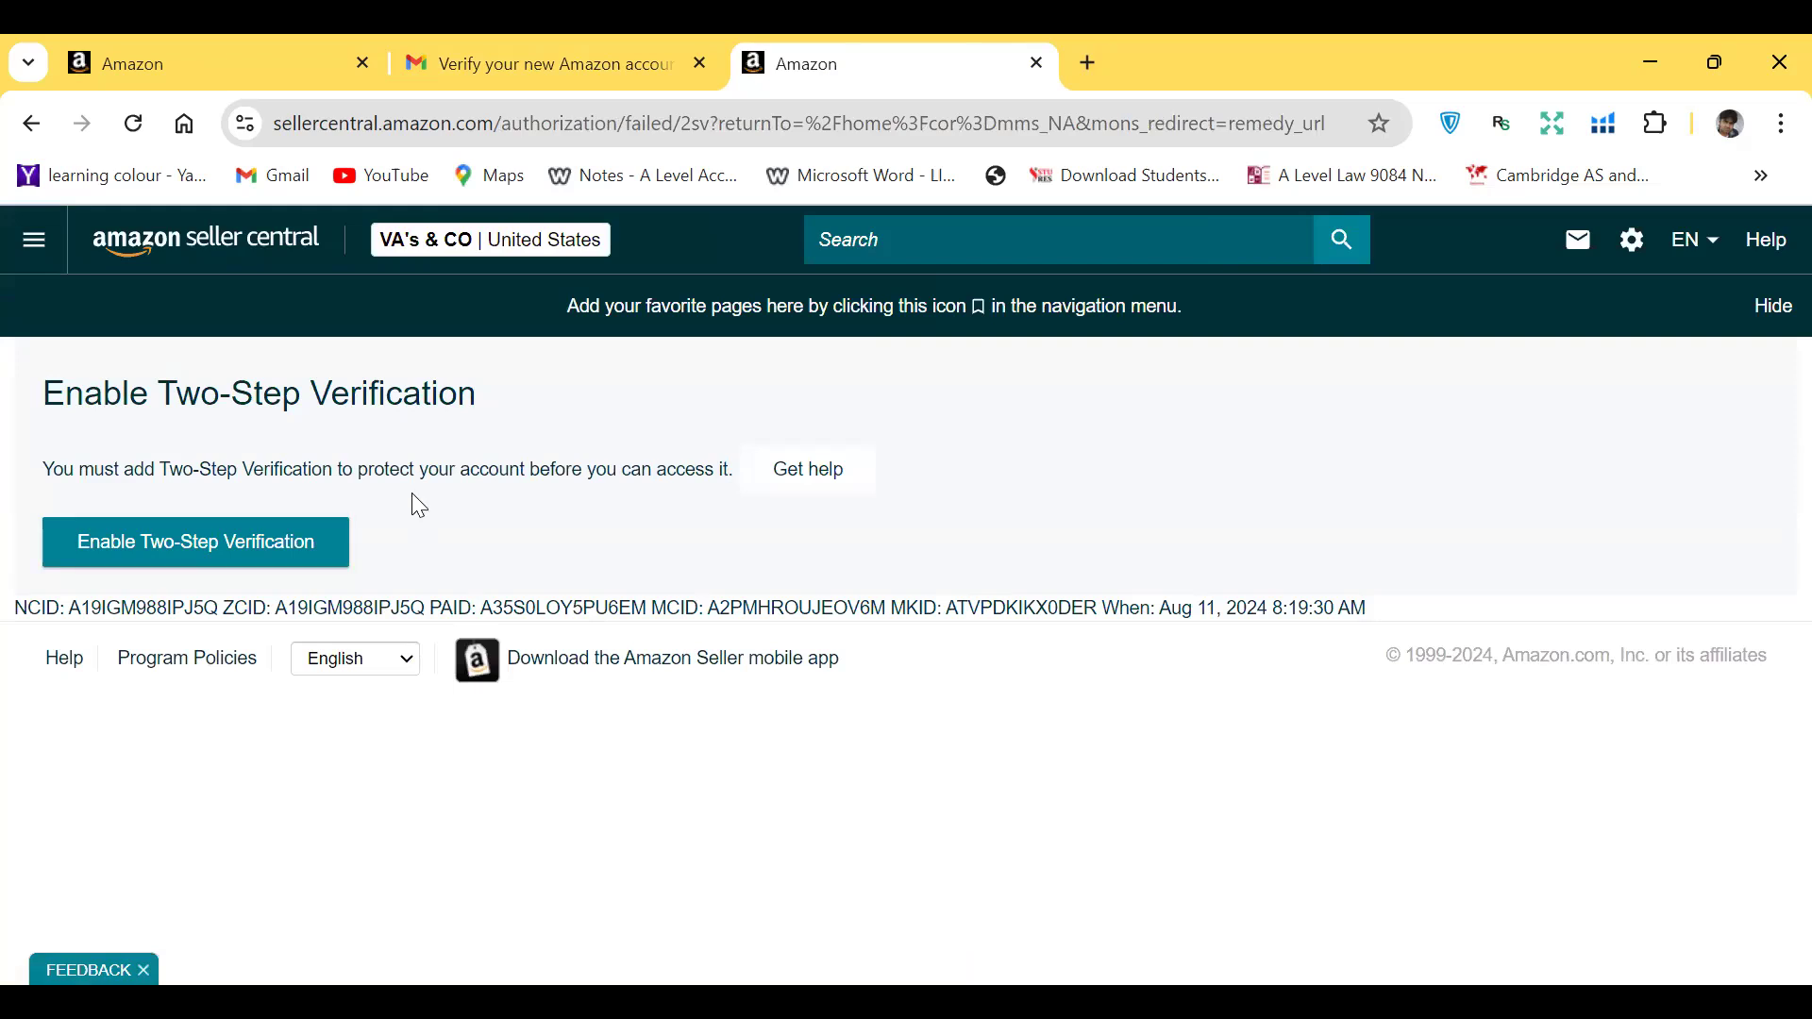
click(272, 559)
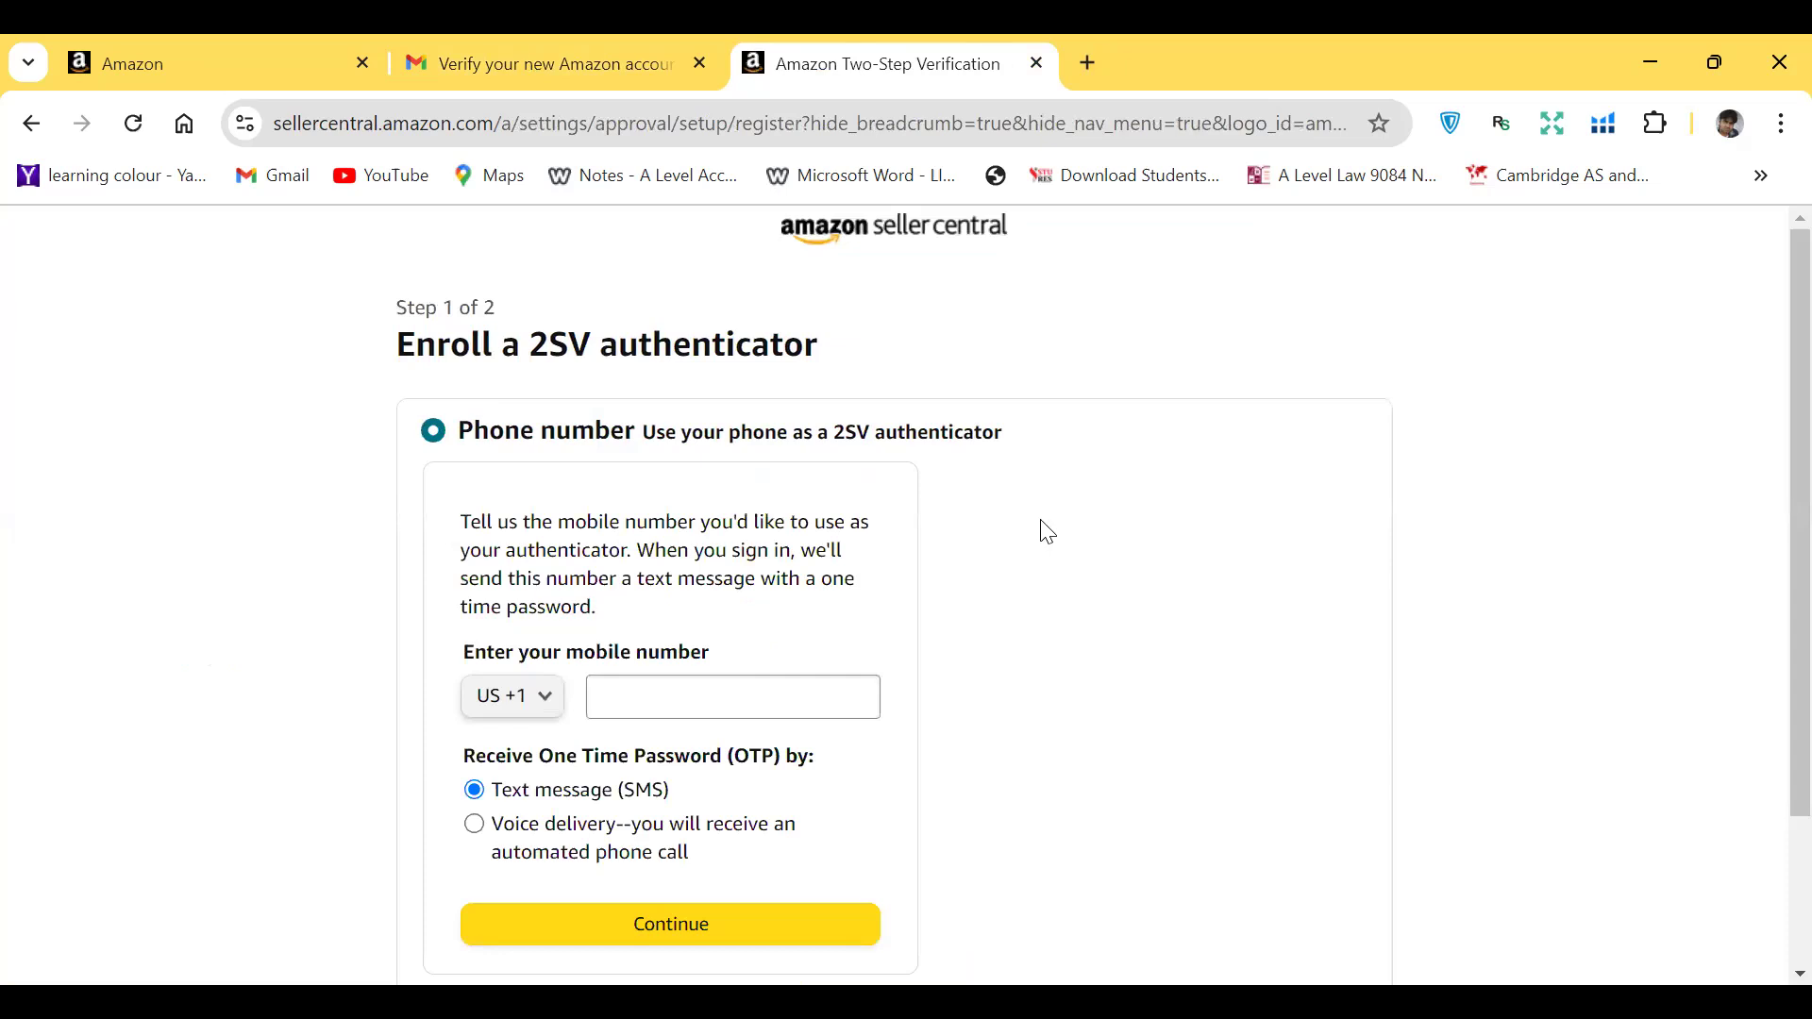
scroll(1774, 528, down, 2)
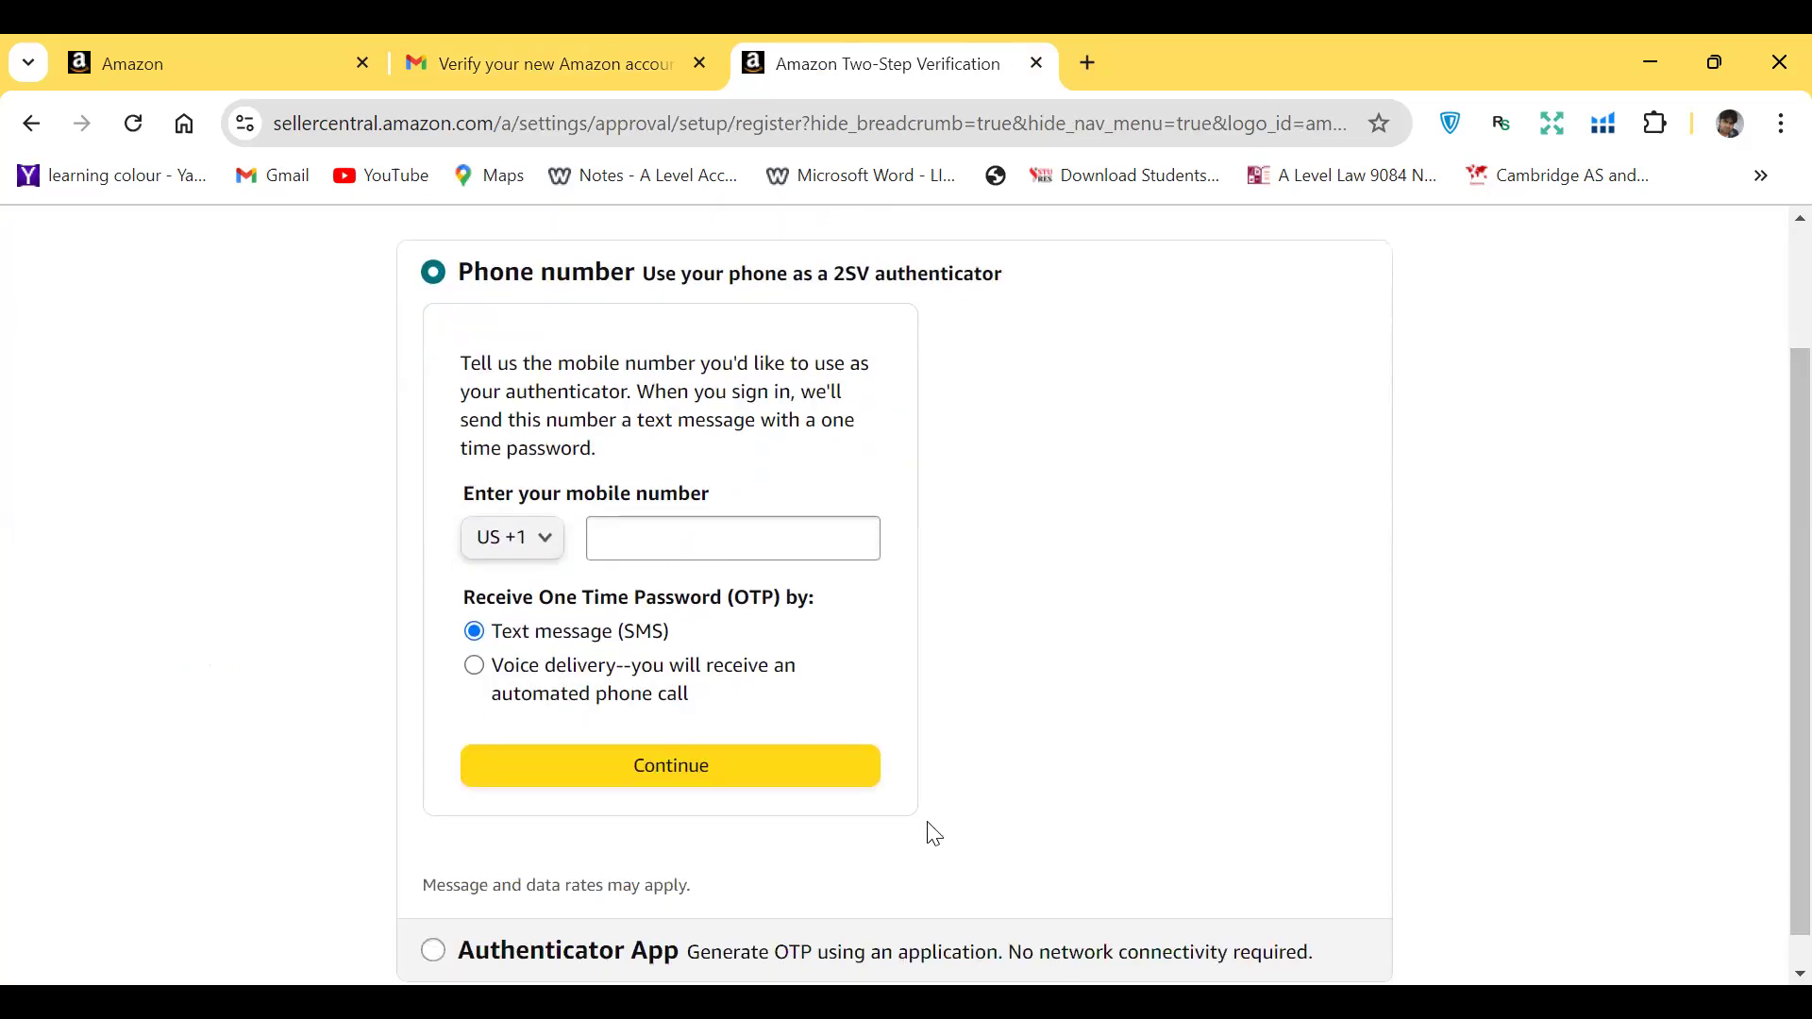
scroll(1772, 661, down, 1)
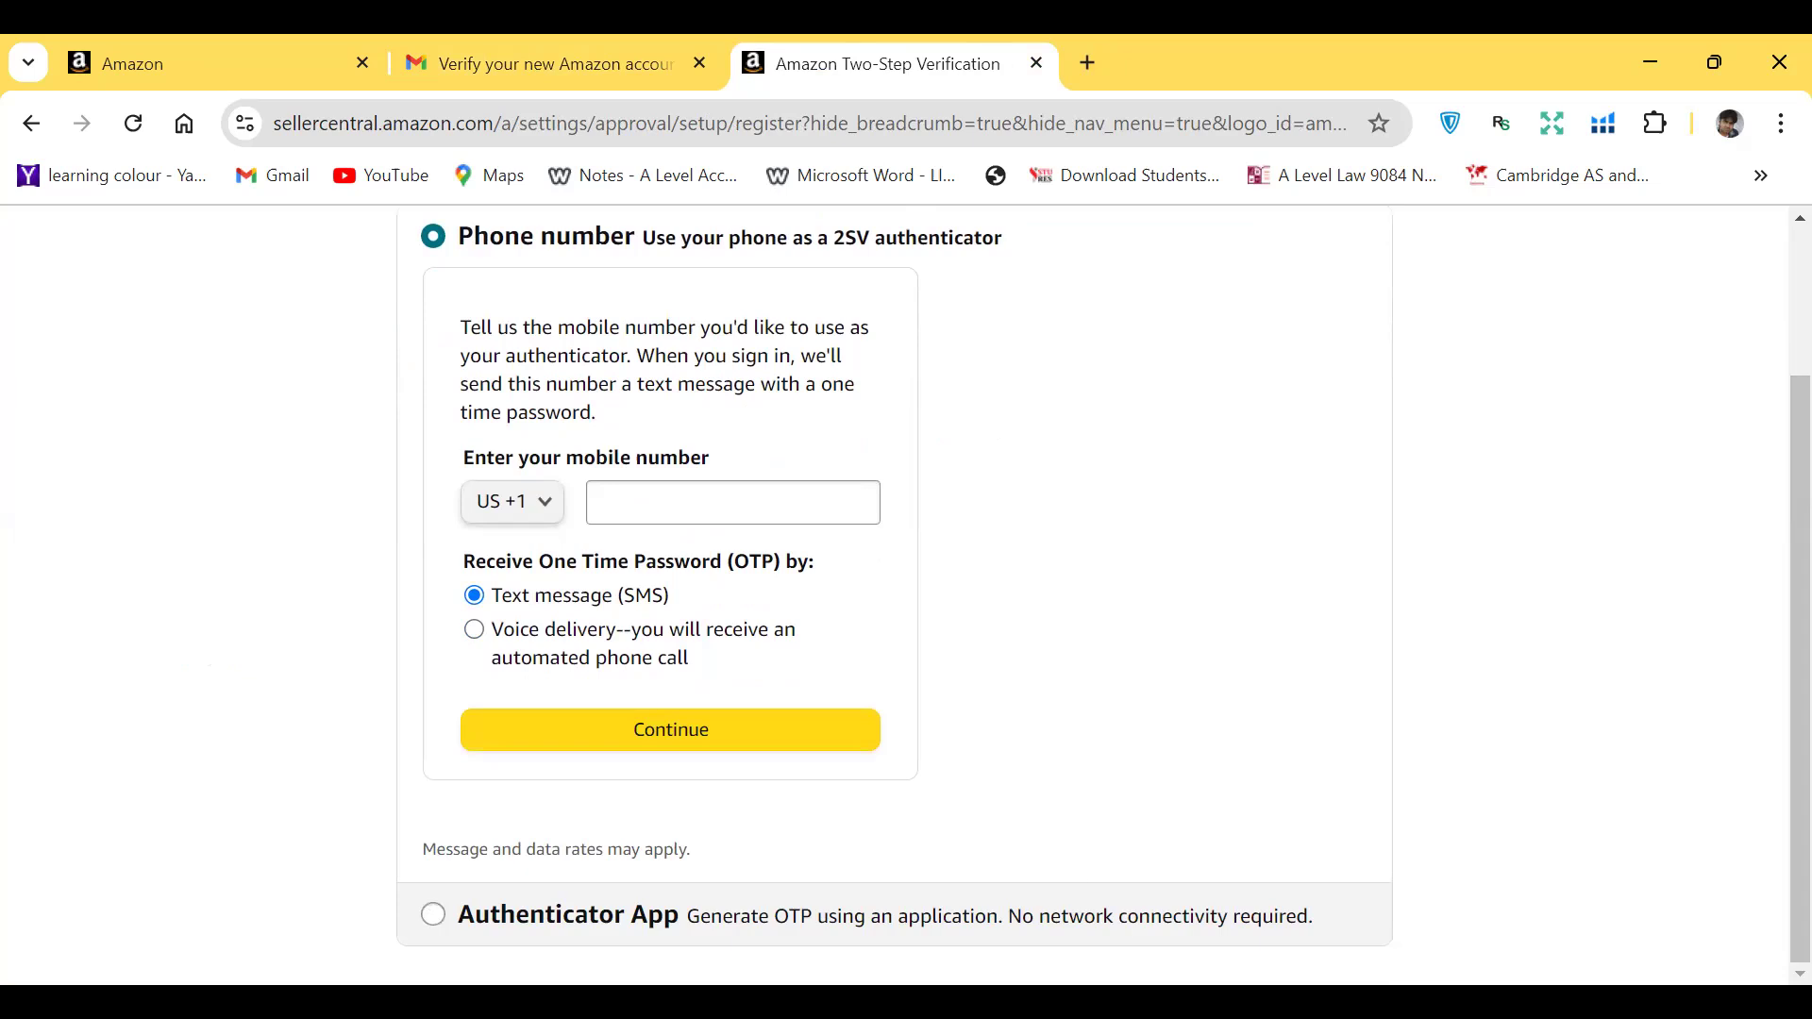
click(432, 916)
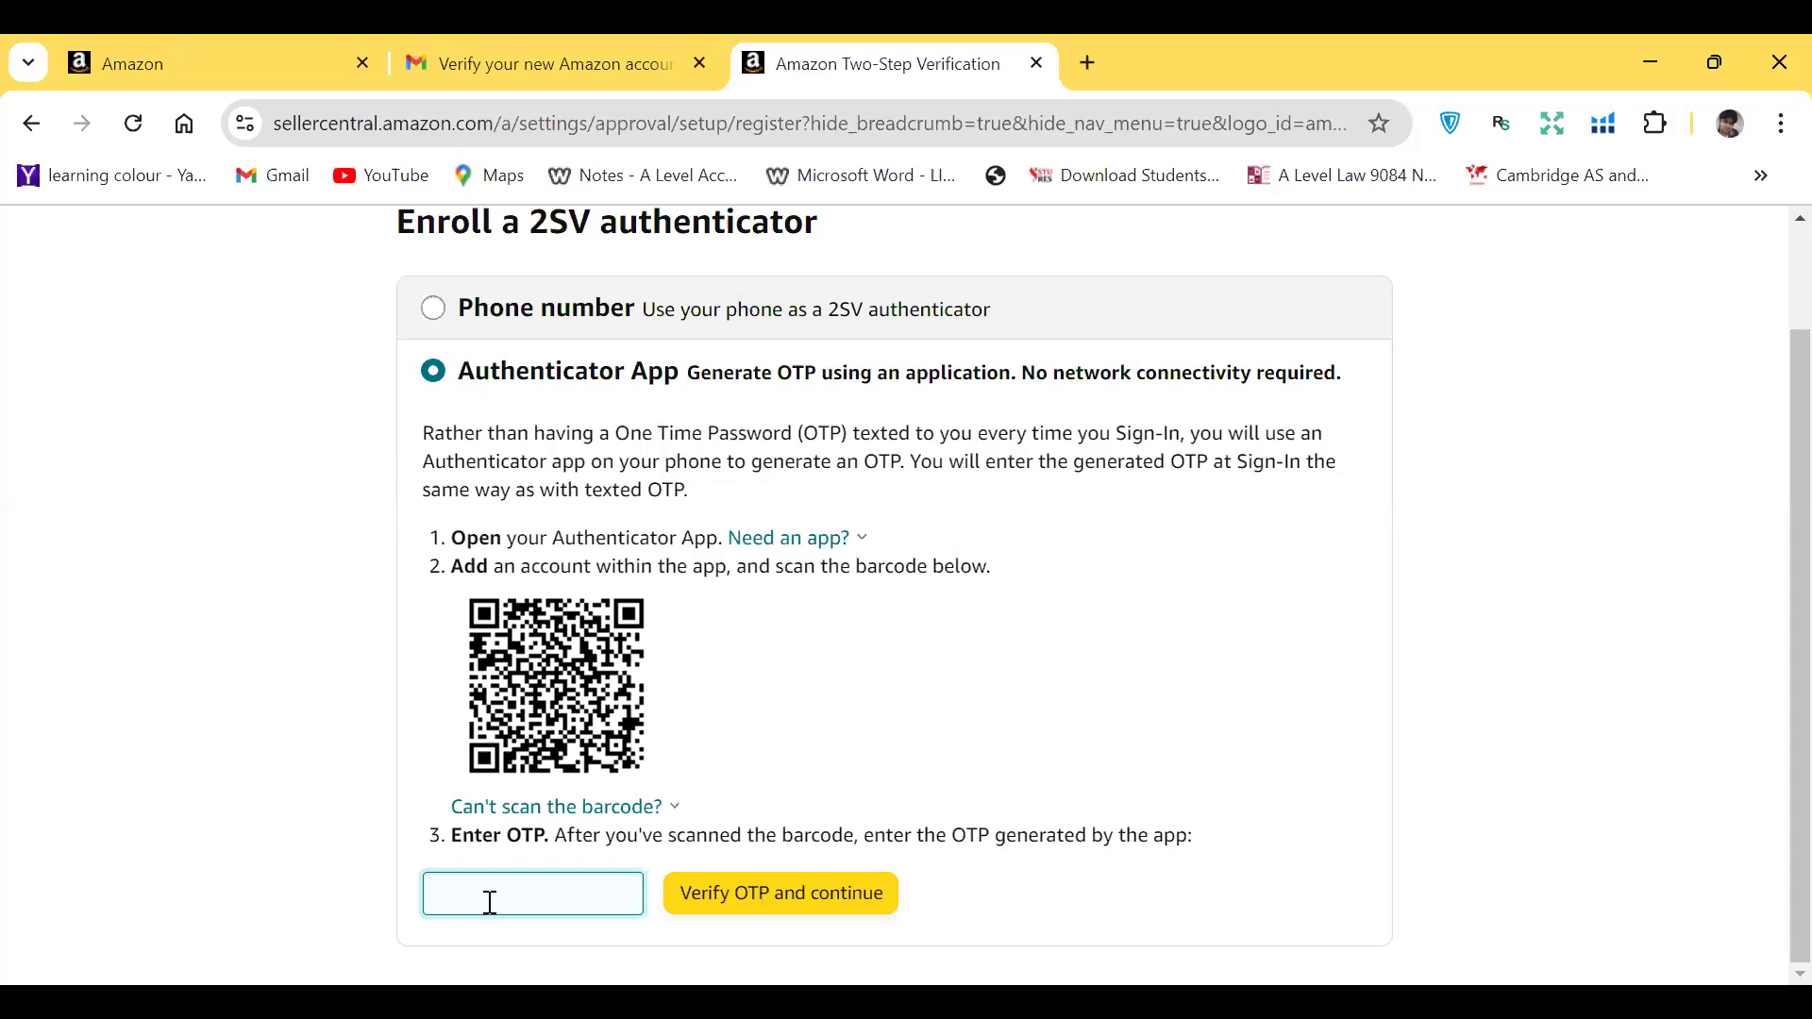
Verify the authenticator code, skip OTP on this browser, and turn on Two-Step Verification
click(799, 897)
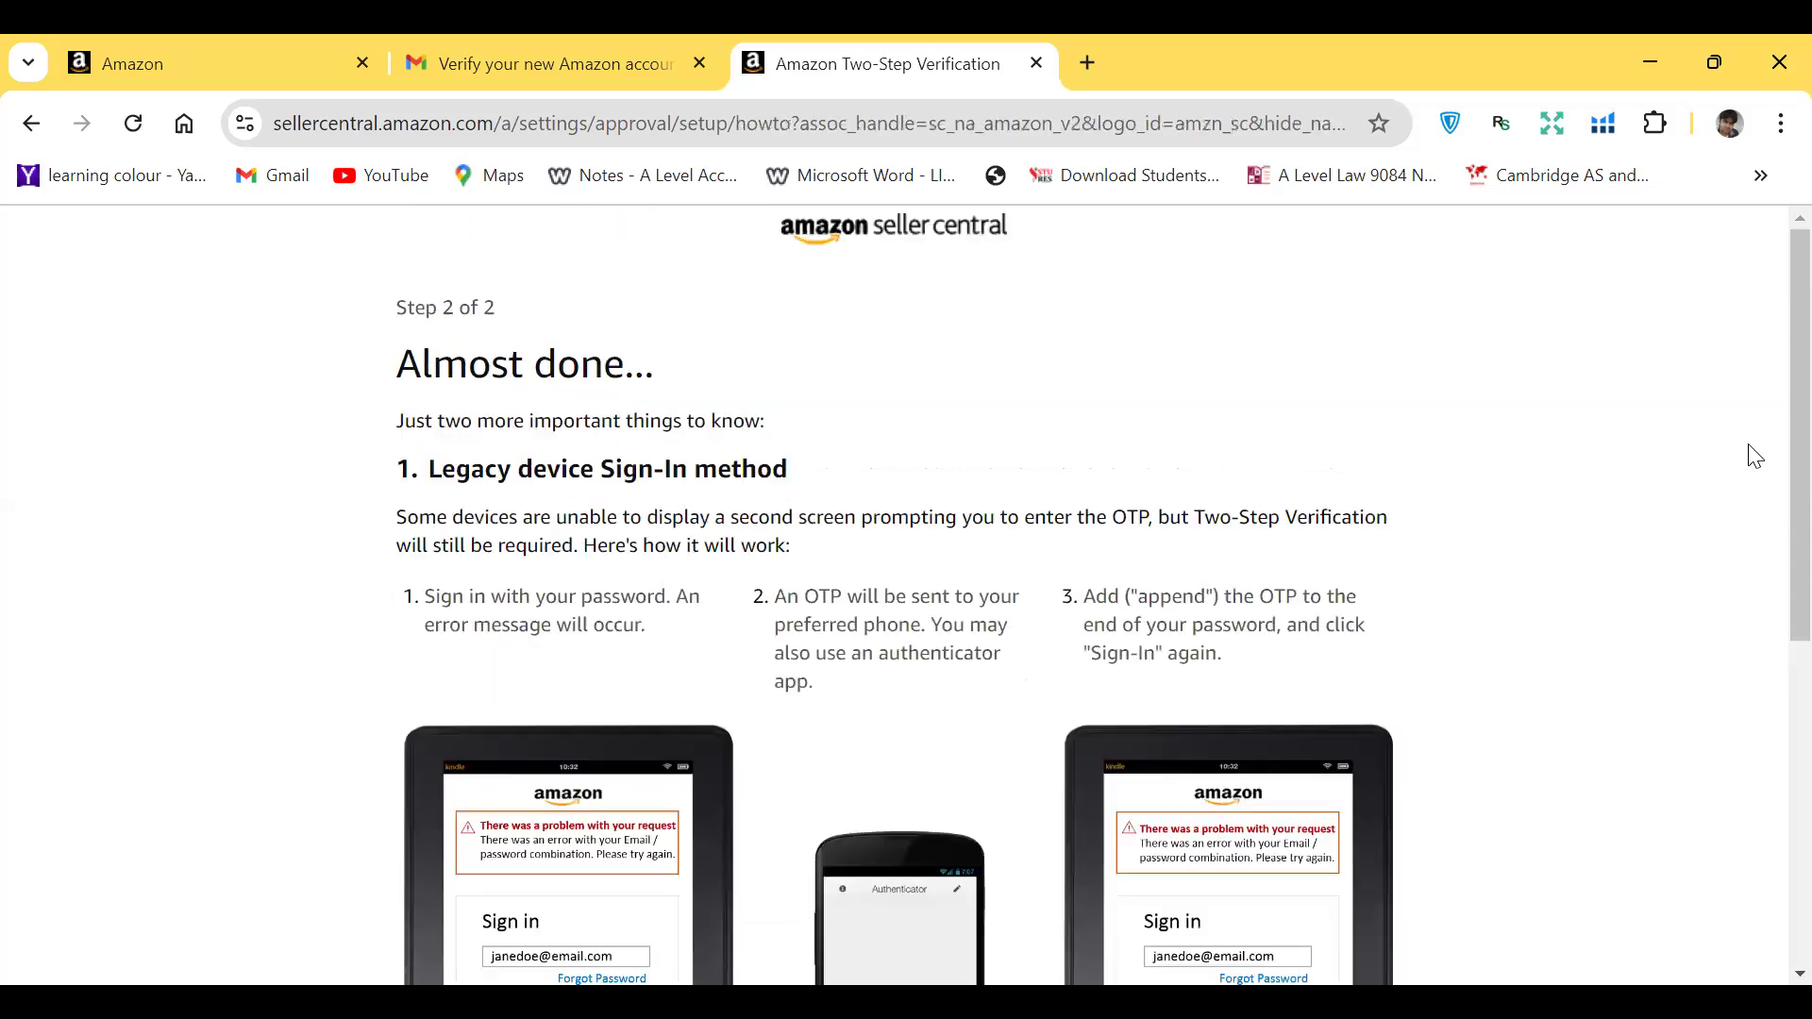
scroll(1767, 477, down, 10)
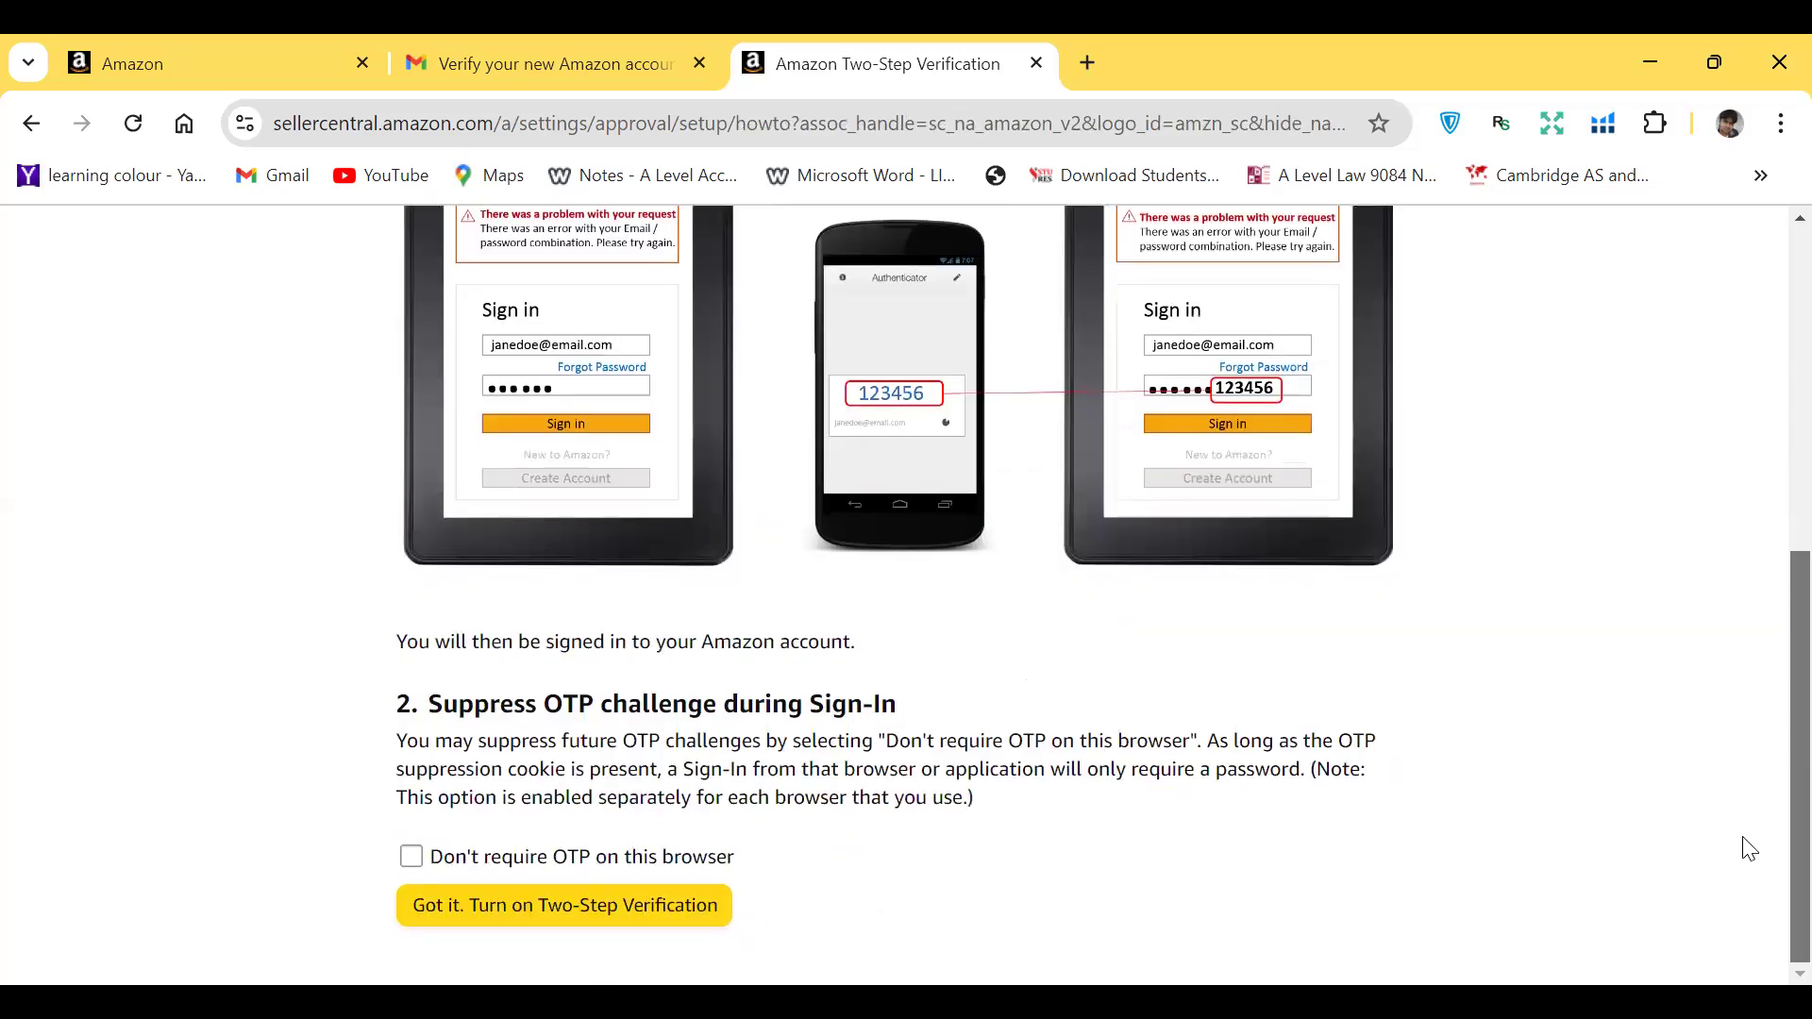
click(420, 857)
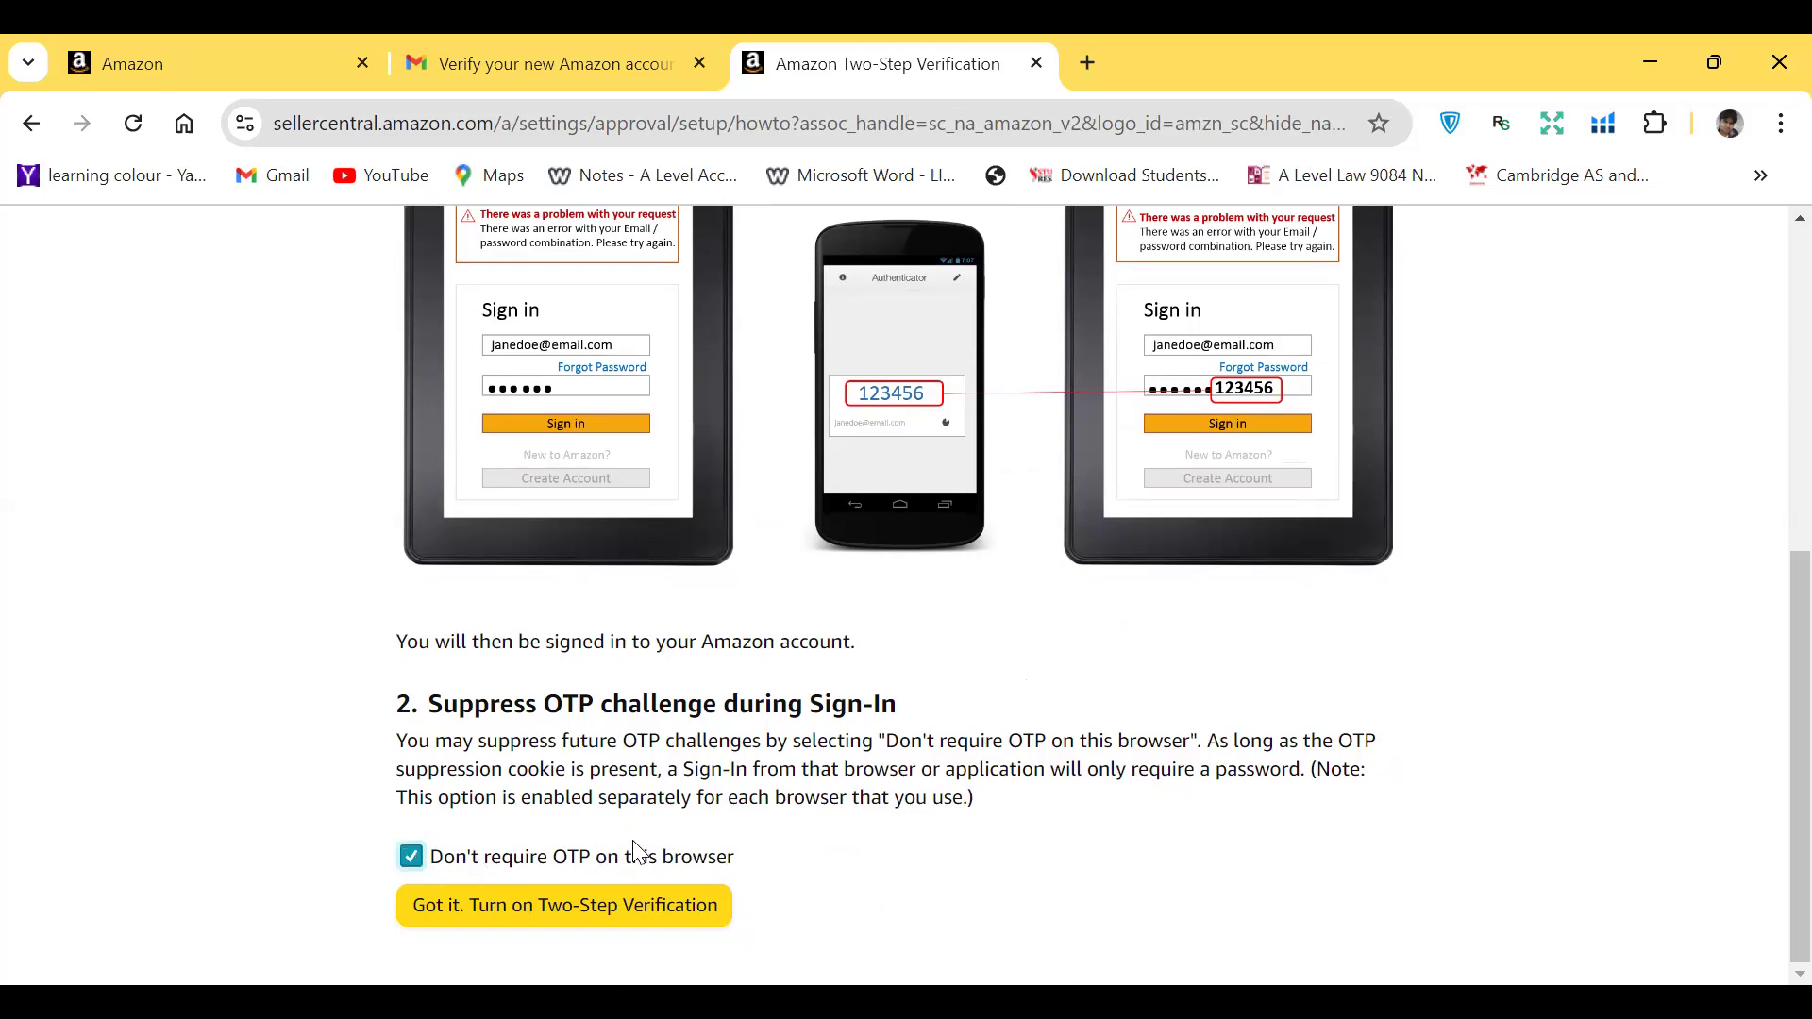
click(638, 922)
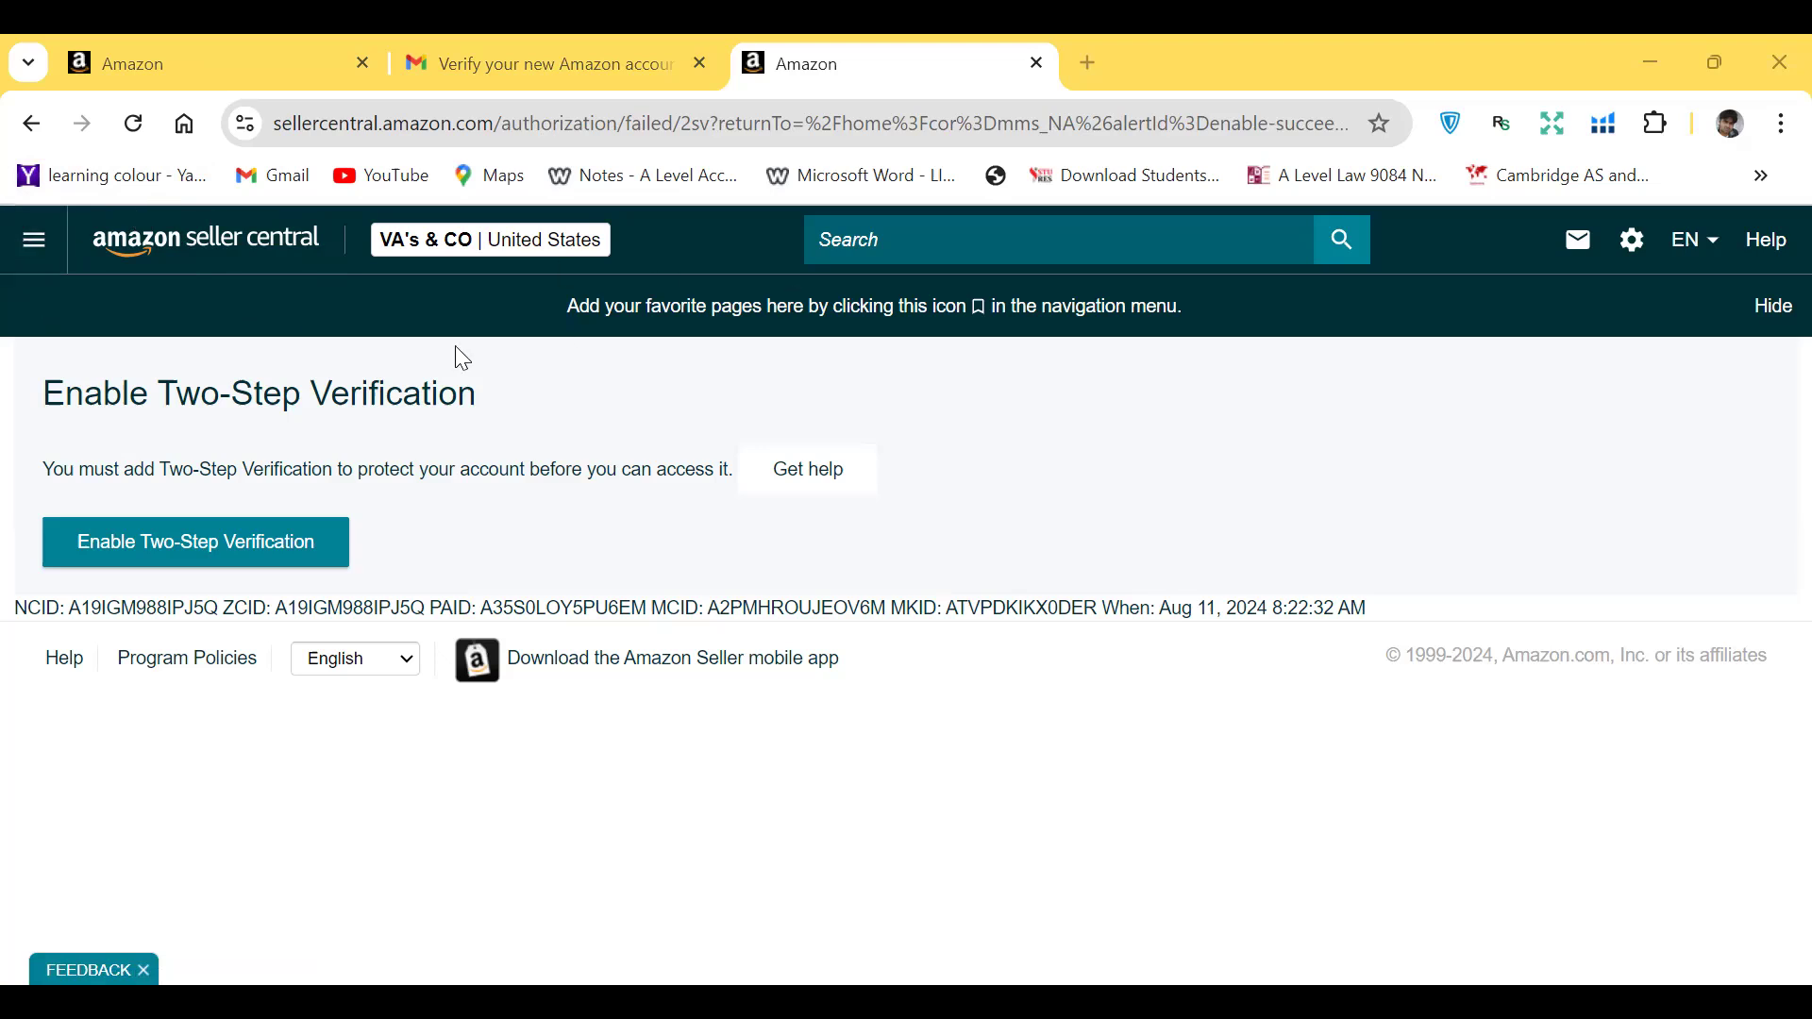
Reload the Two-Step Verification page, browse the side menu, then go back to the manage-users tab
click(38, 246)
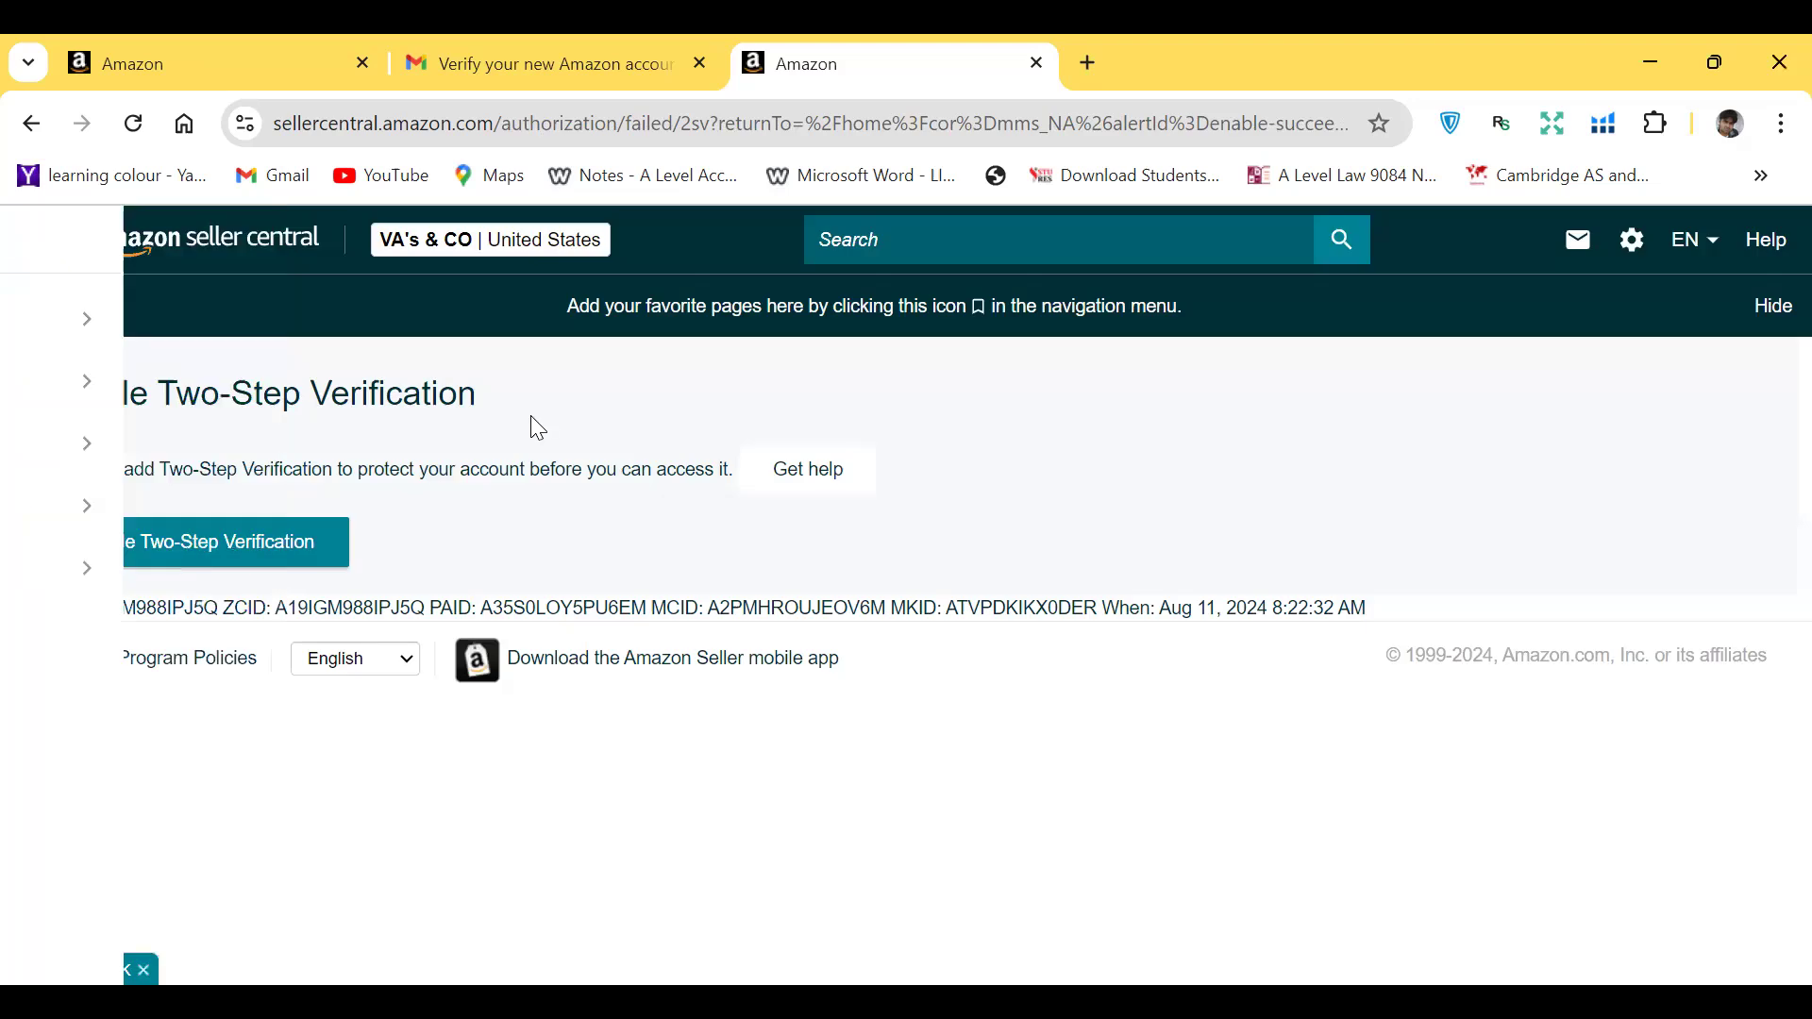
click(133, 125)
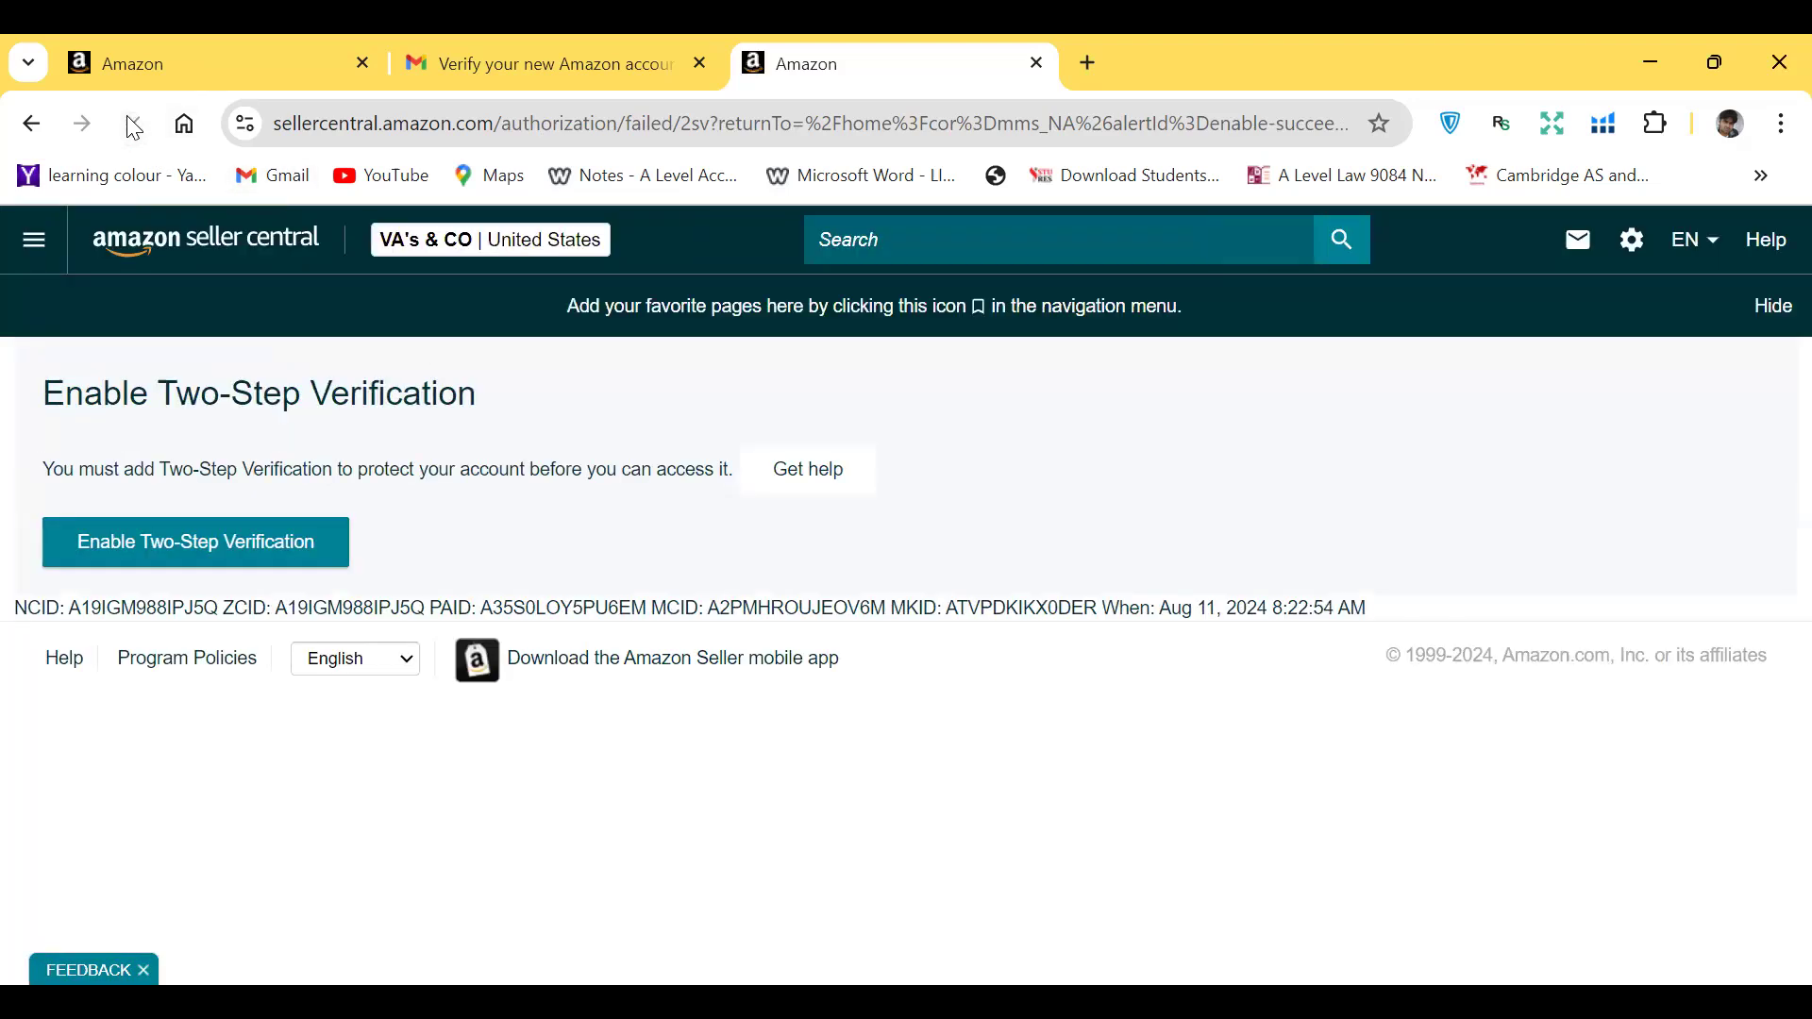
click(28, 246)
click(97, 333)
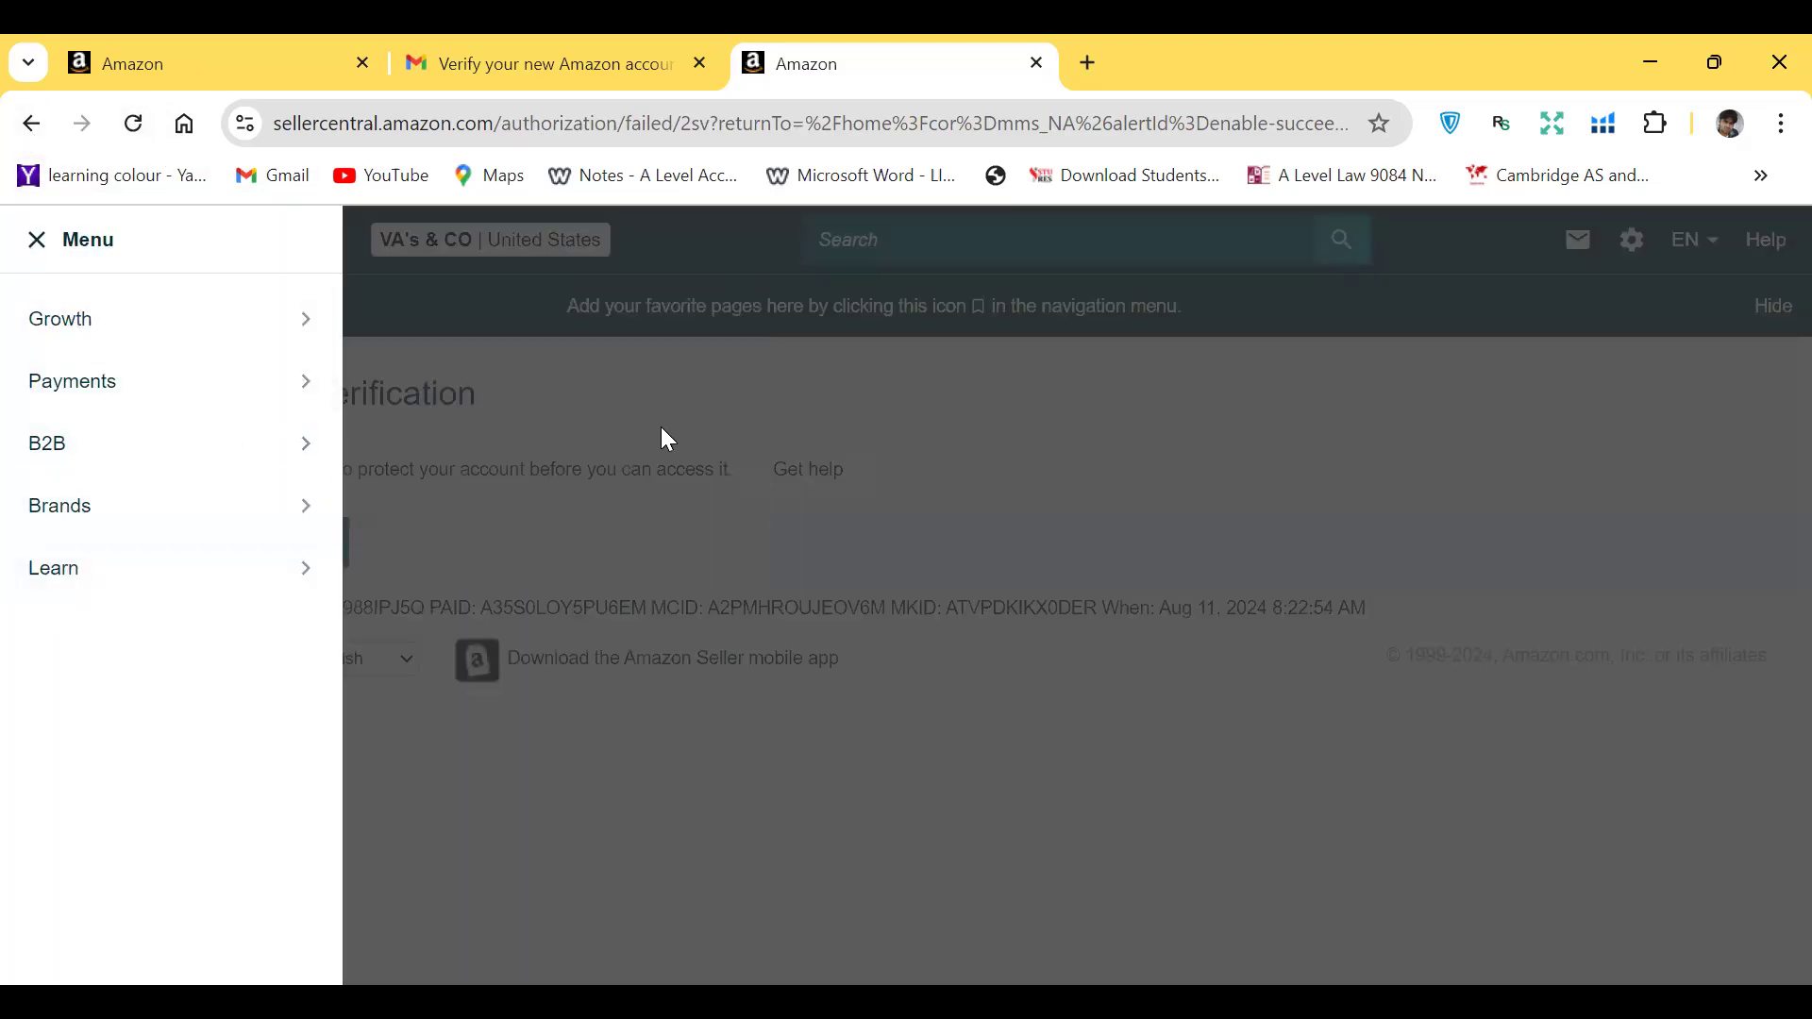
click(662, 428)
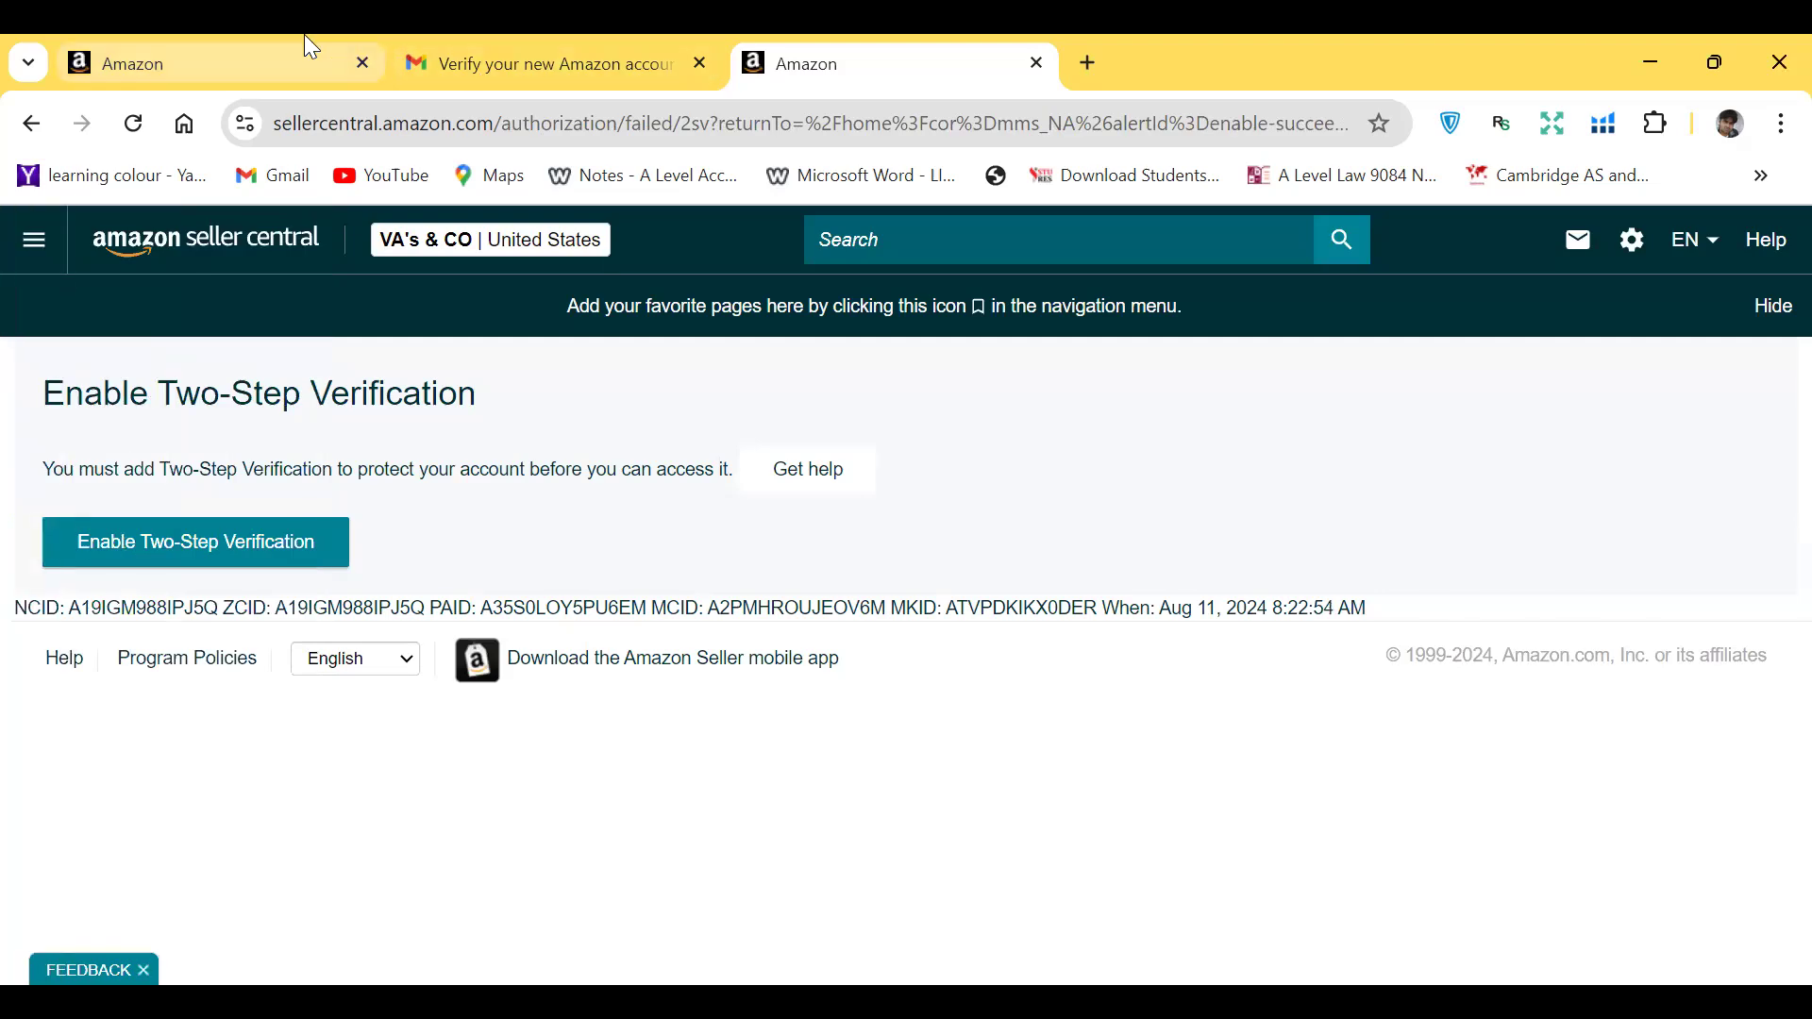
click(304, 38)
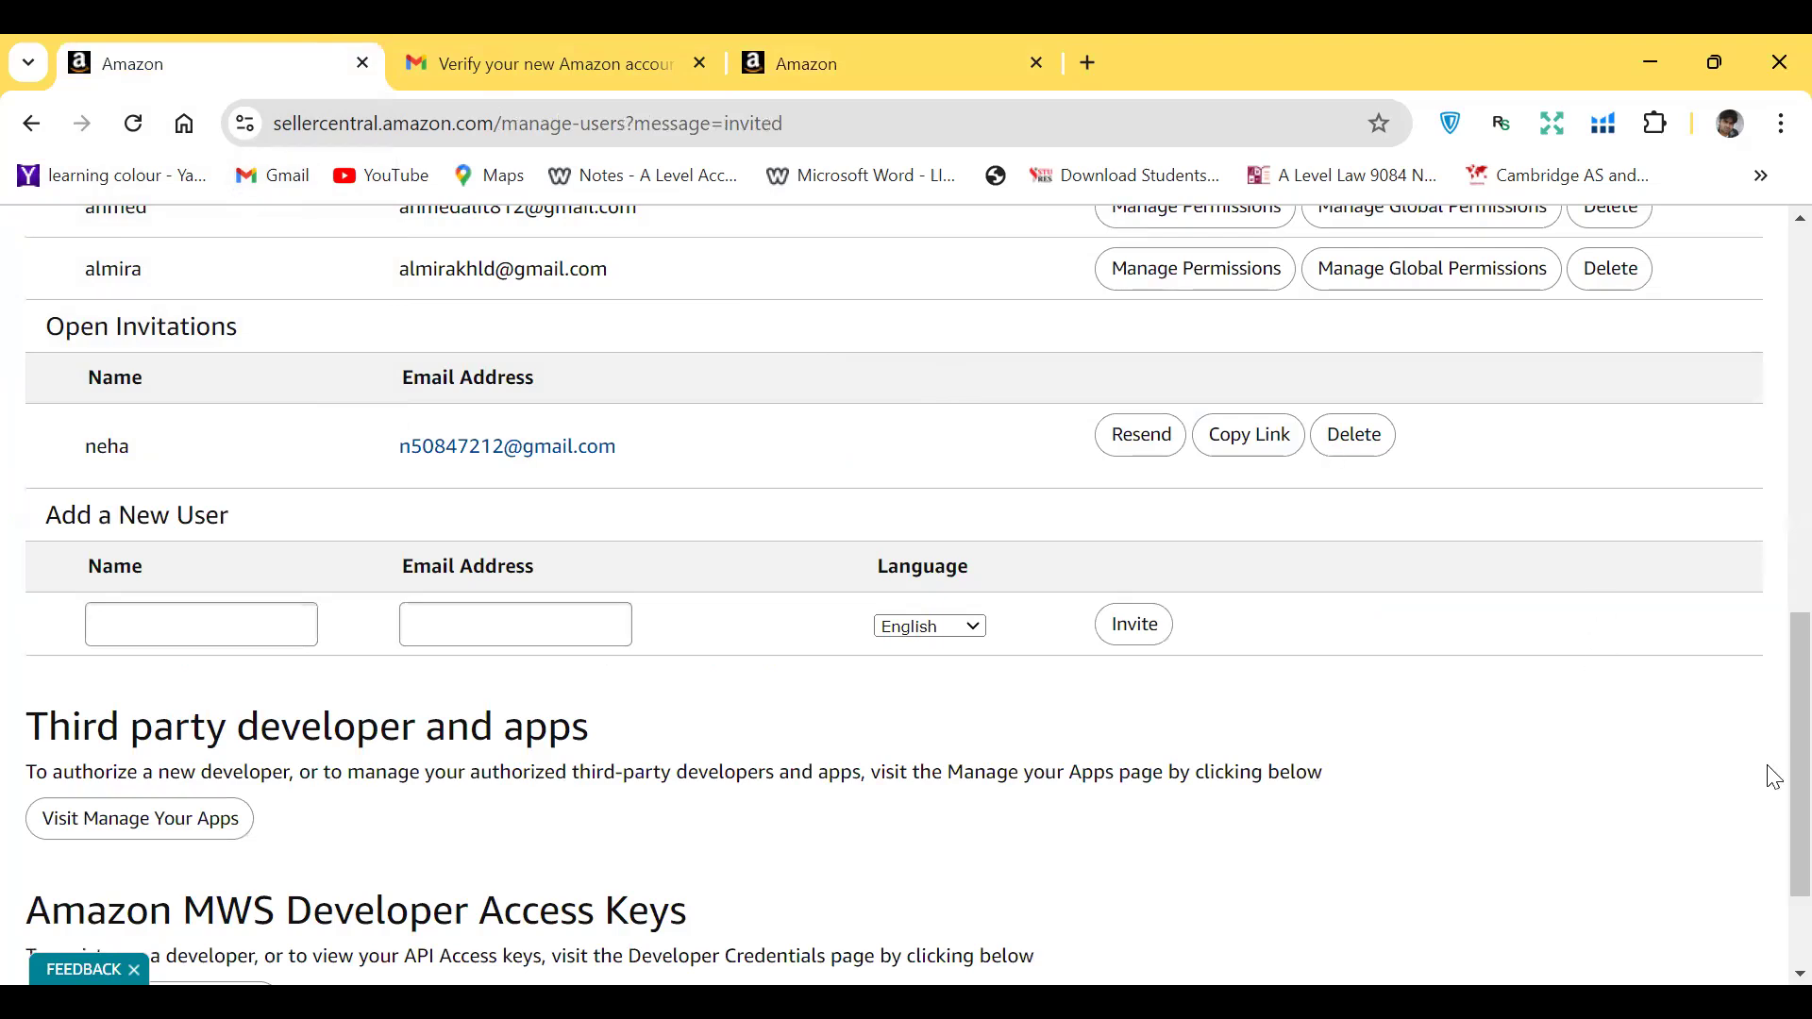
Scroll through the User Permissions page and reload it to recheck the open invitation
drag(1770, 772, 1773, 451)
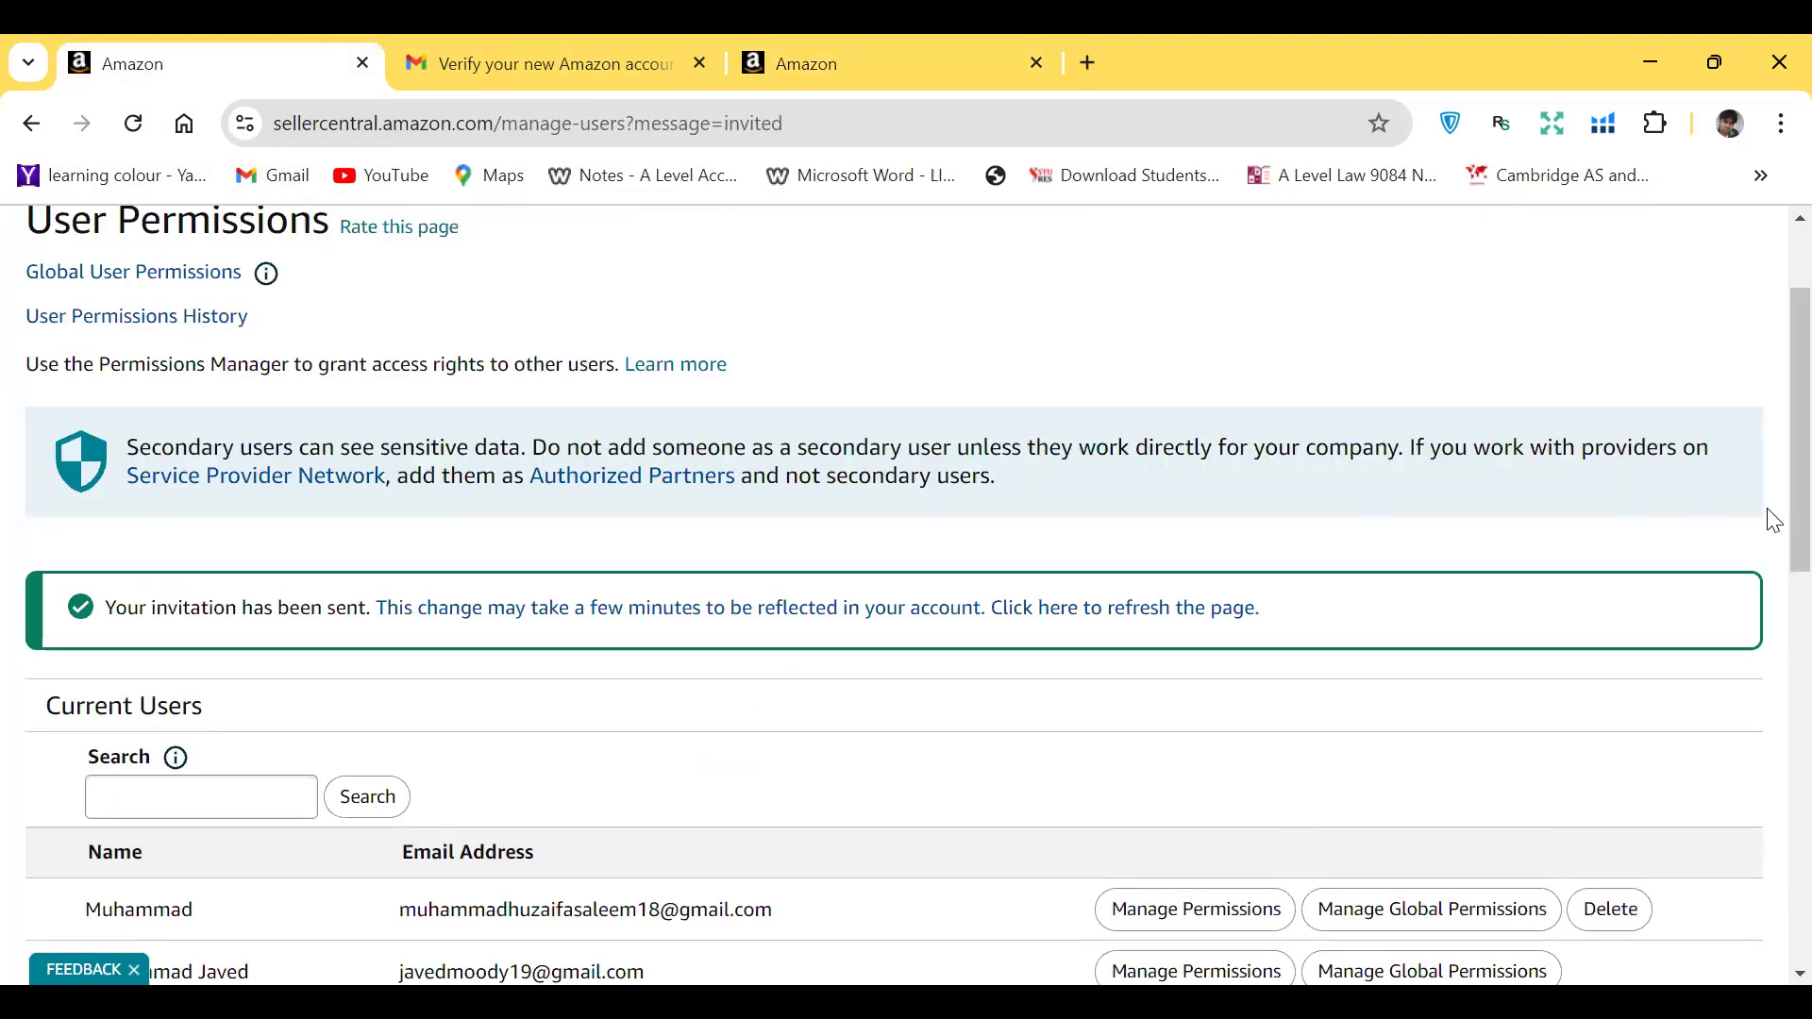
drag(1765, 513, 1773, 396)
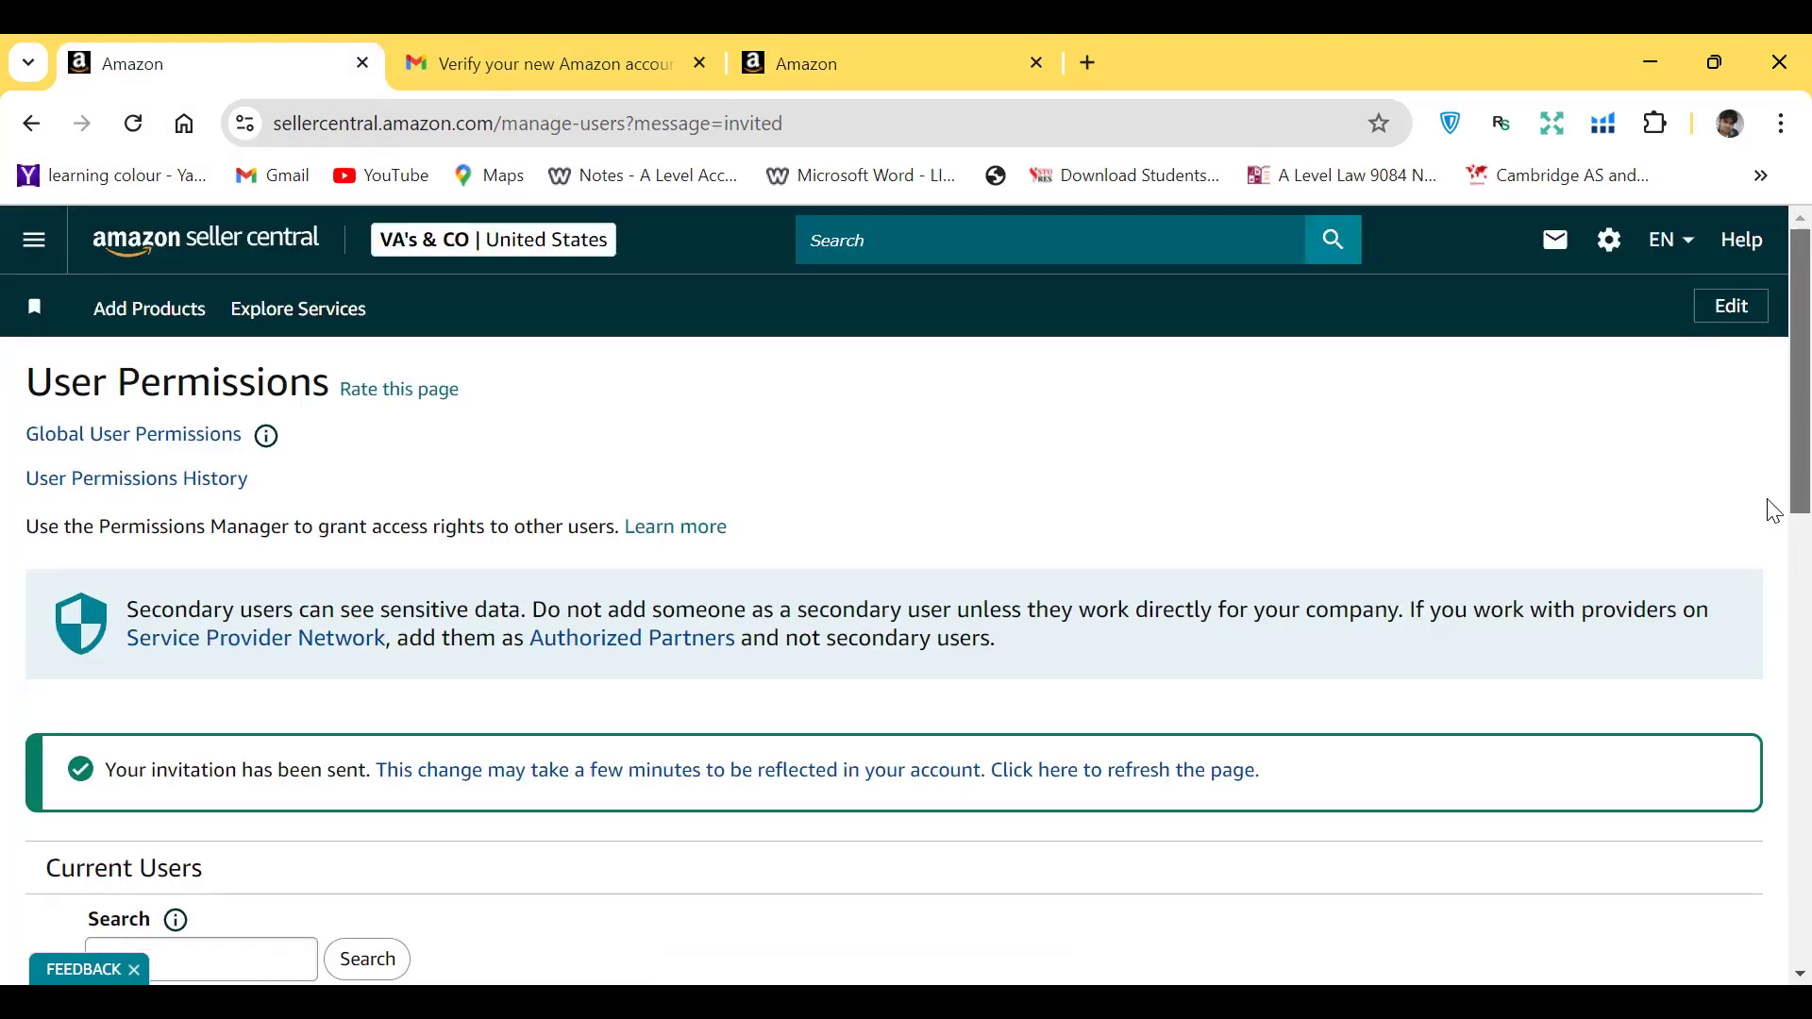
scroll(1771, 529, down, 4)
scroll(1743, 720, down, 7)
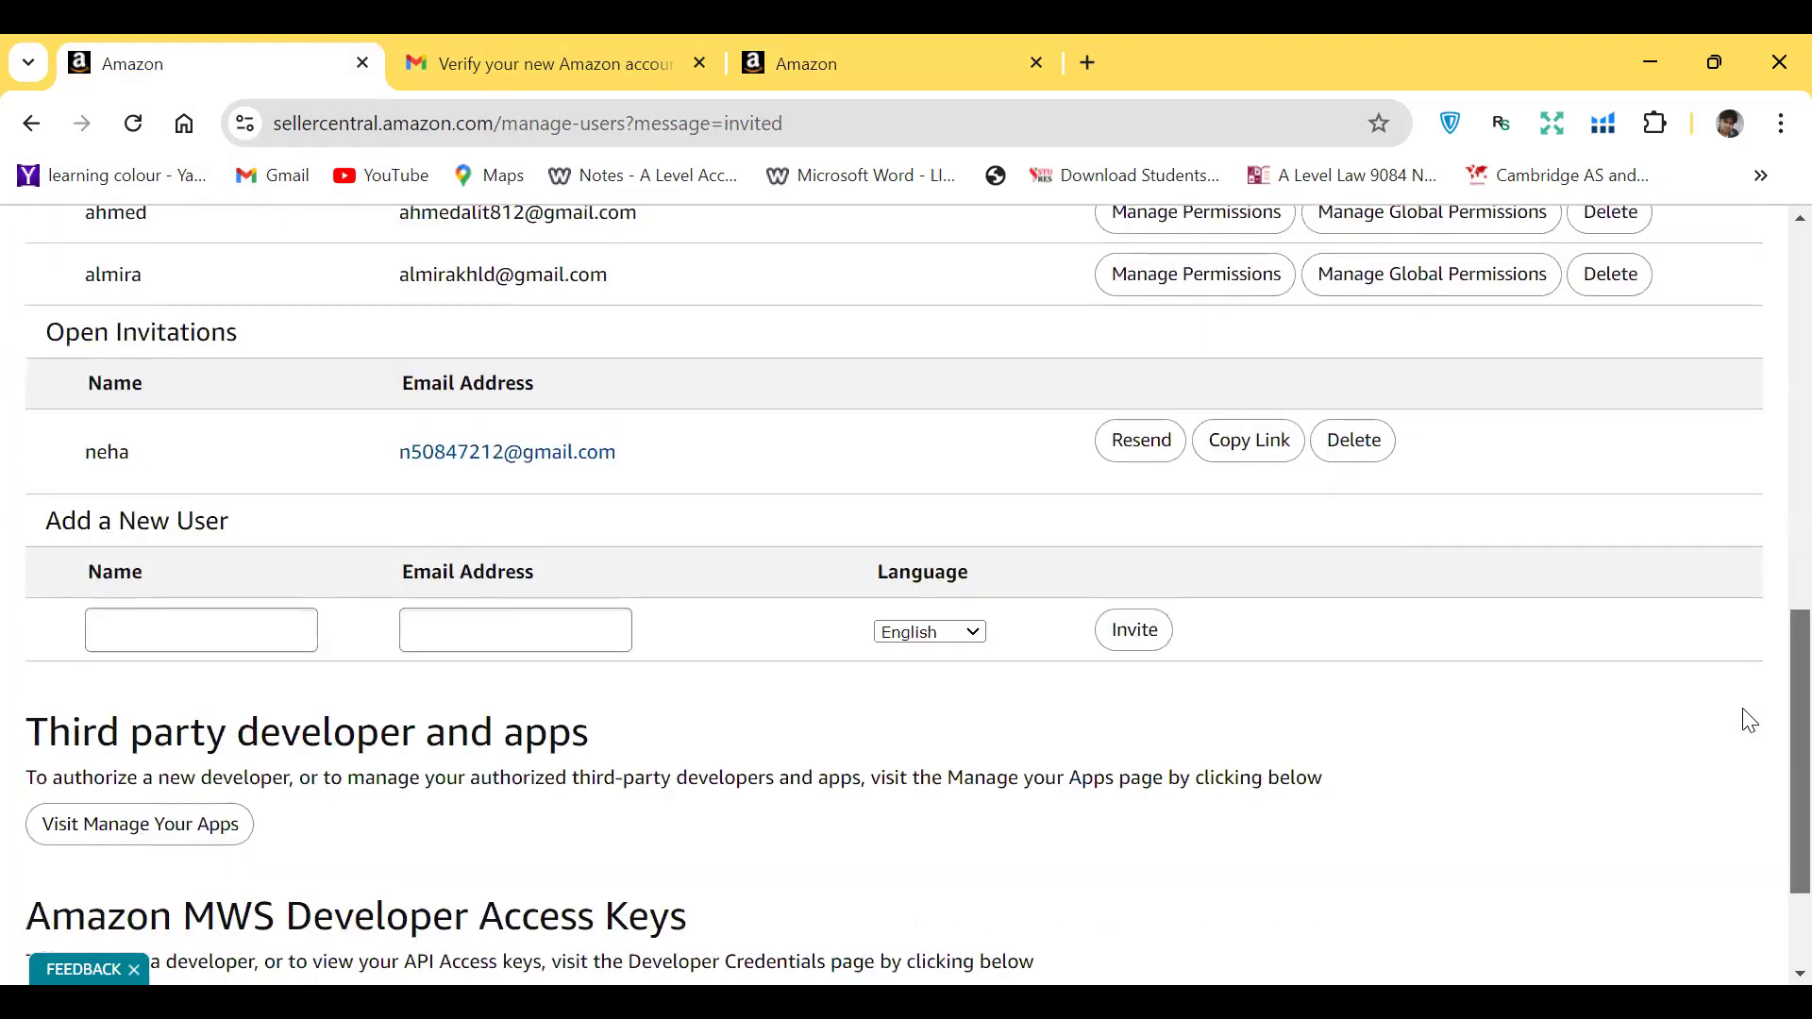
scroll(1749, 720, down, 2)
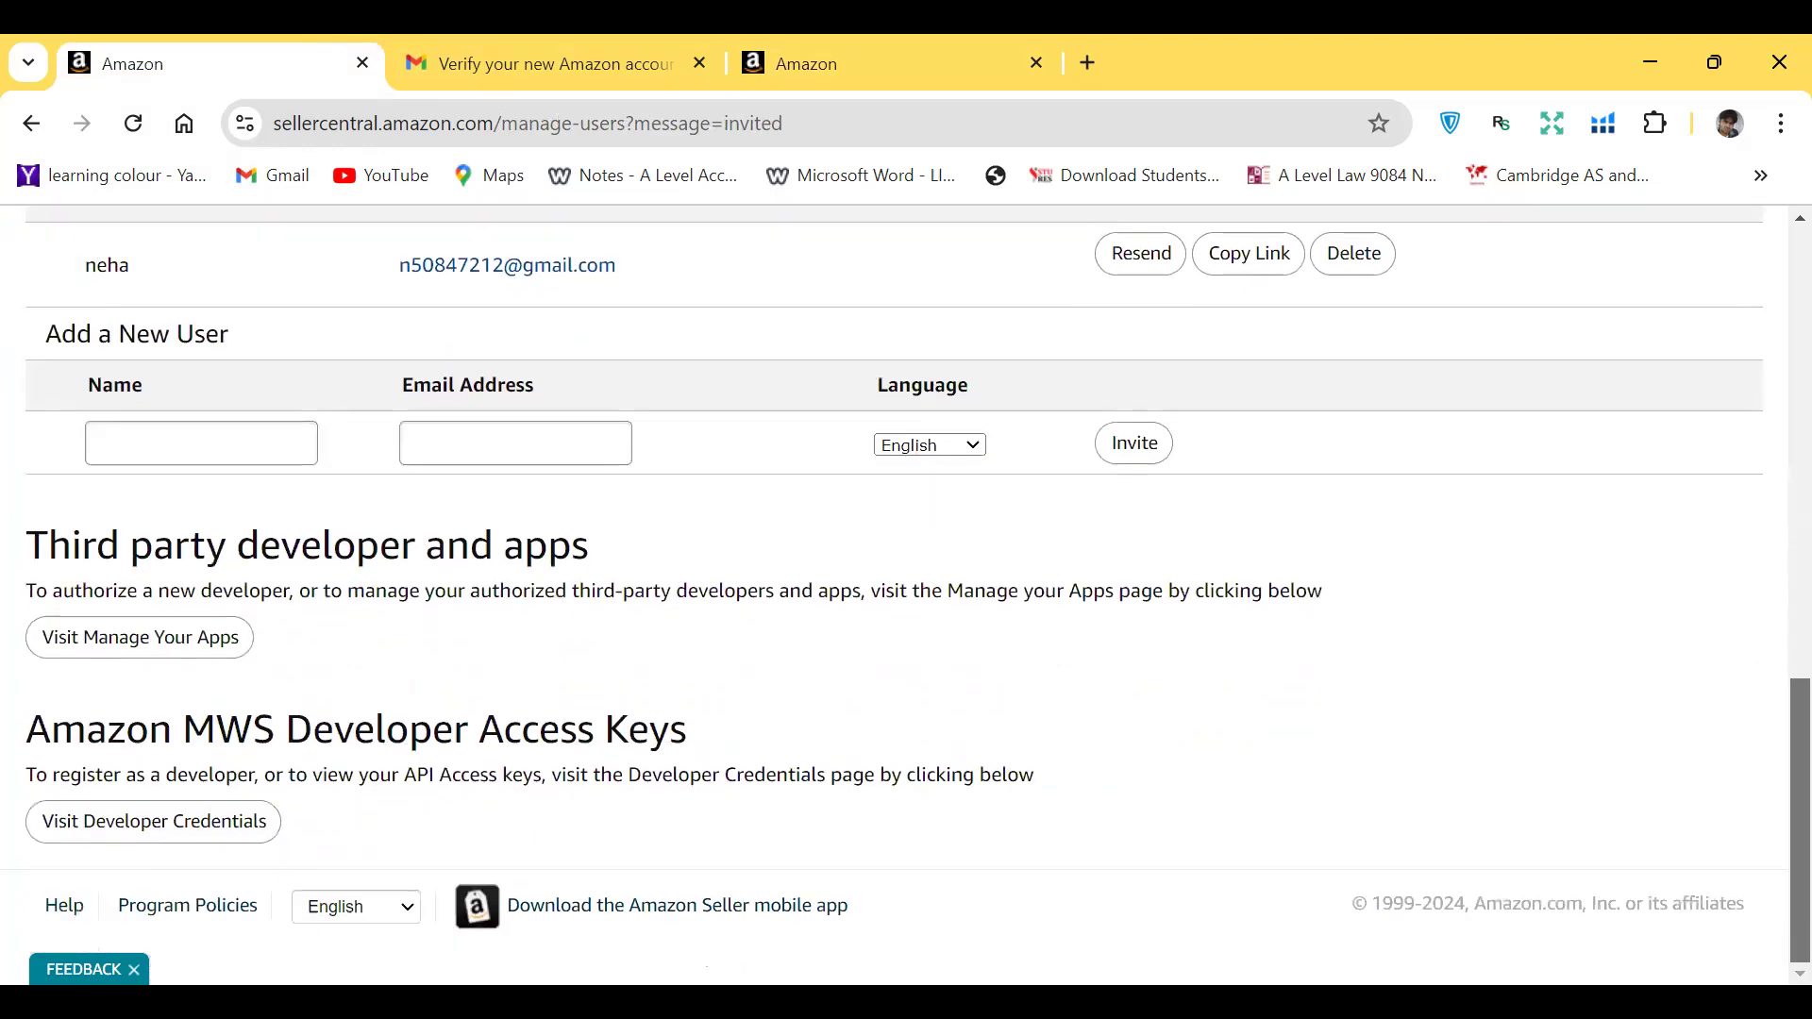
scroll(1763, 694, up, 6)
scroll(1773, 642, up, 6)
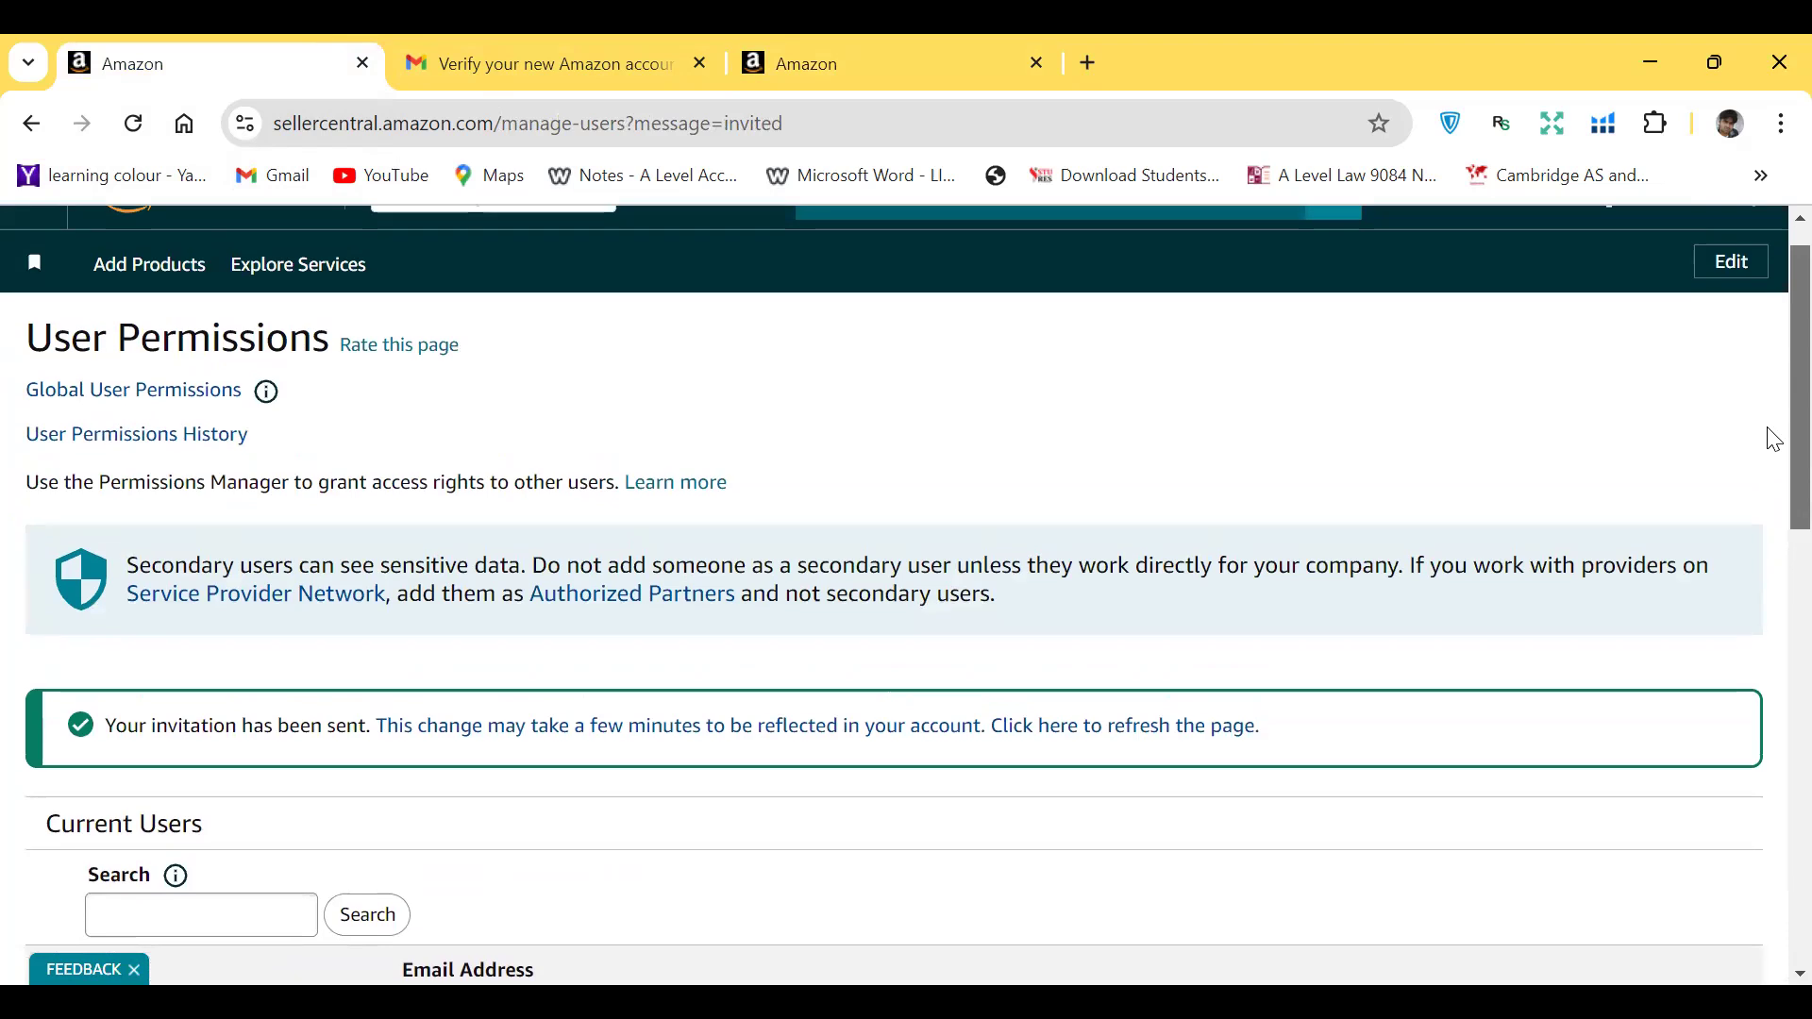
scroll(1771, 416, up, 2)
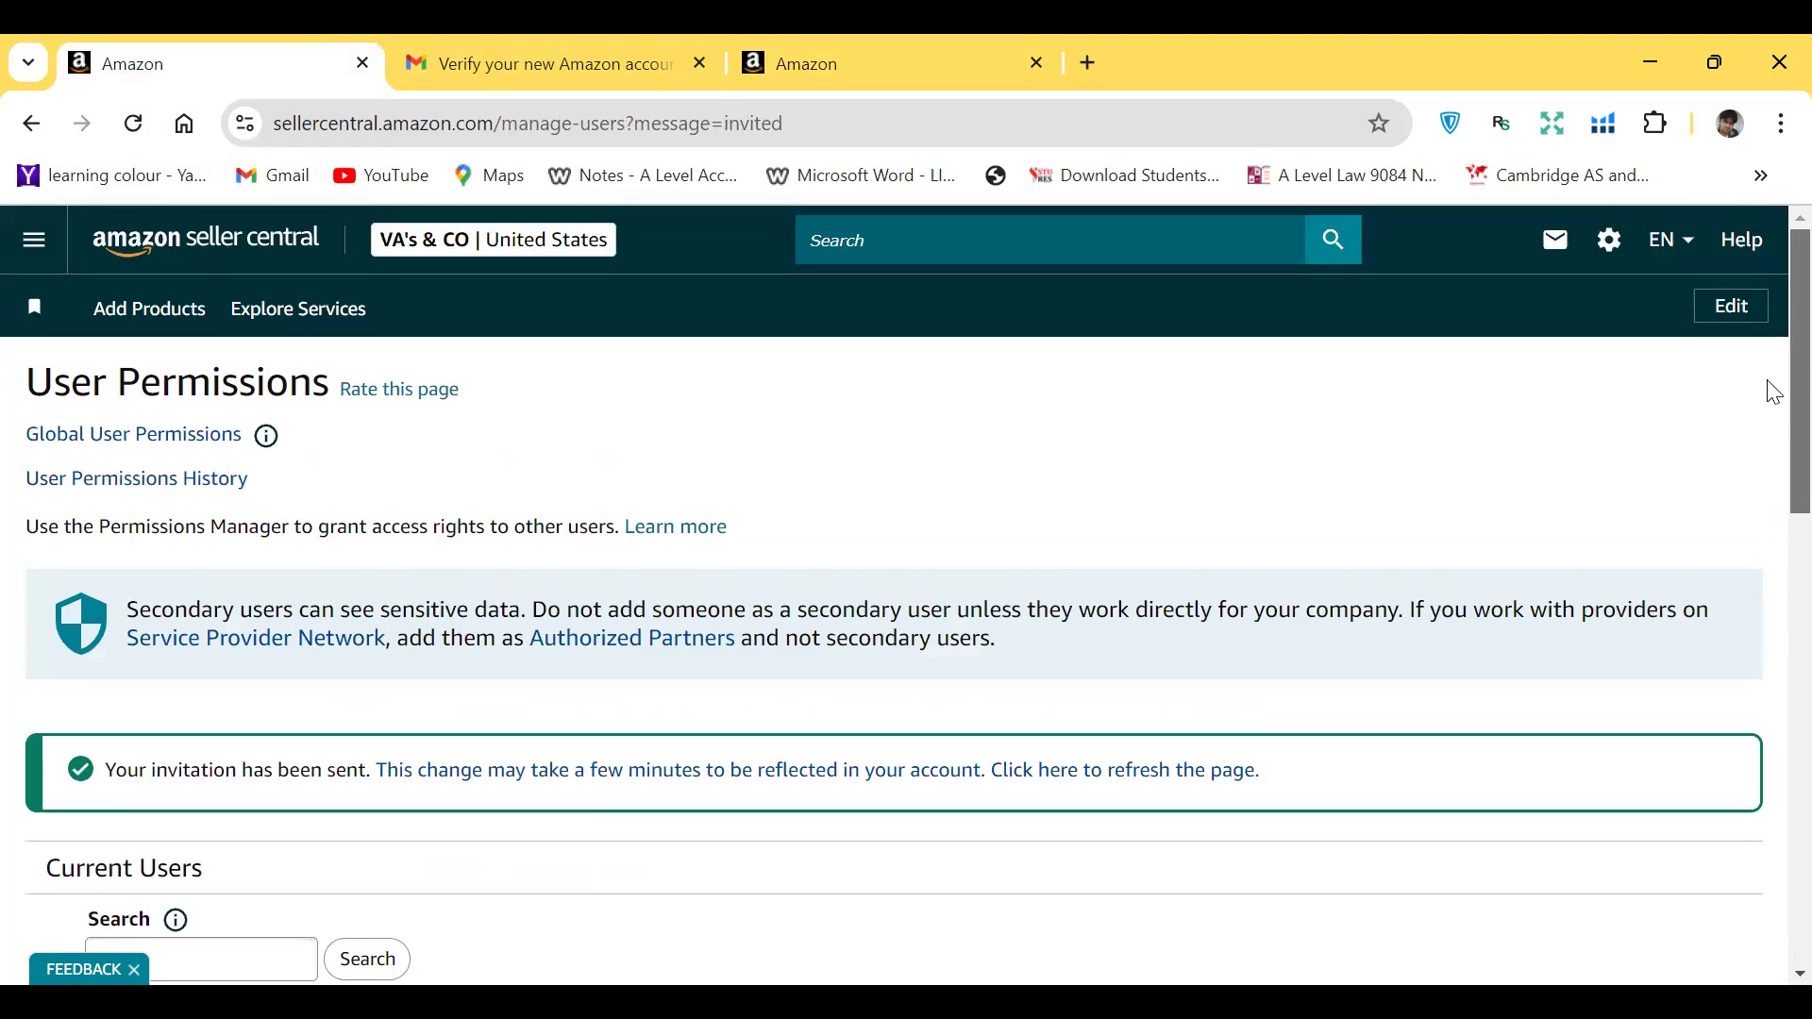
scroll(1768, 535, down, 15)
scroll(1767, 781, up, 2)
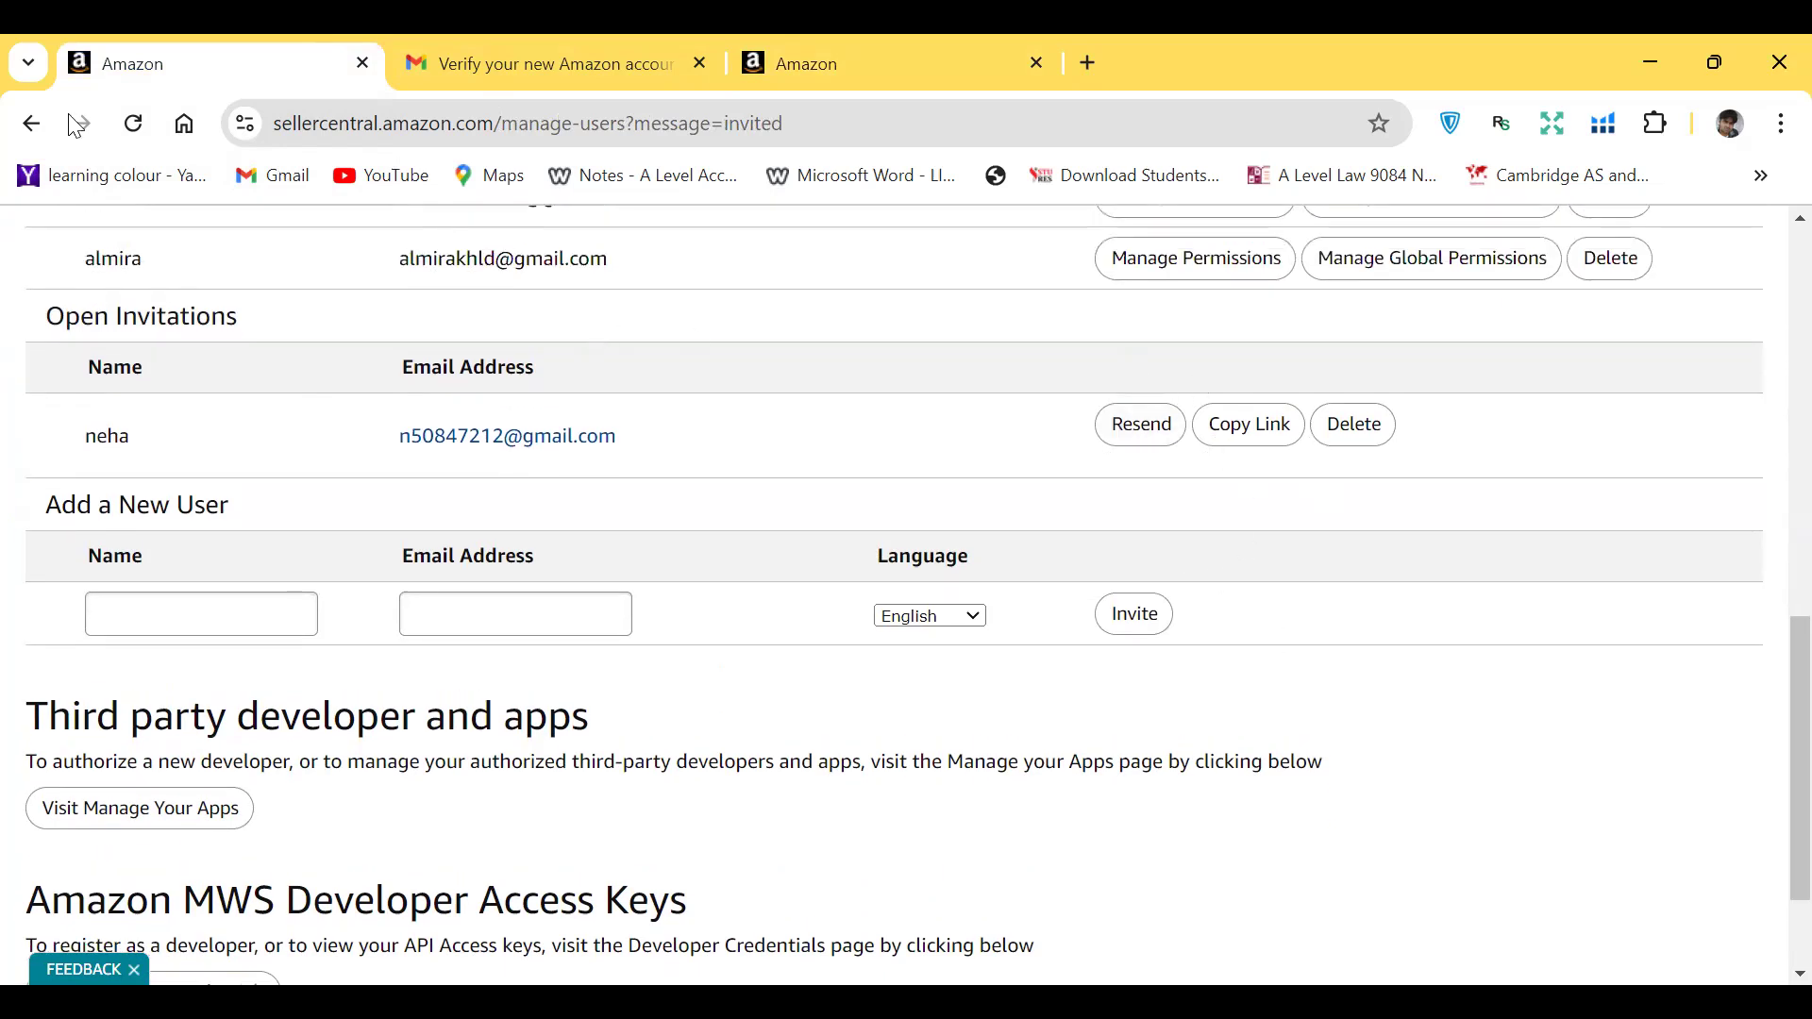
click(133, 124)
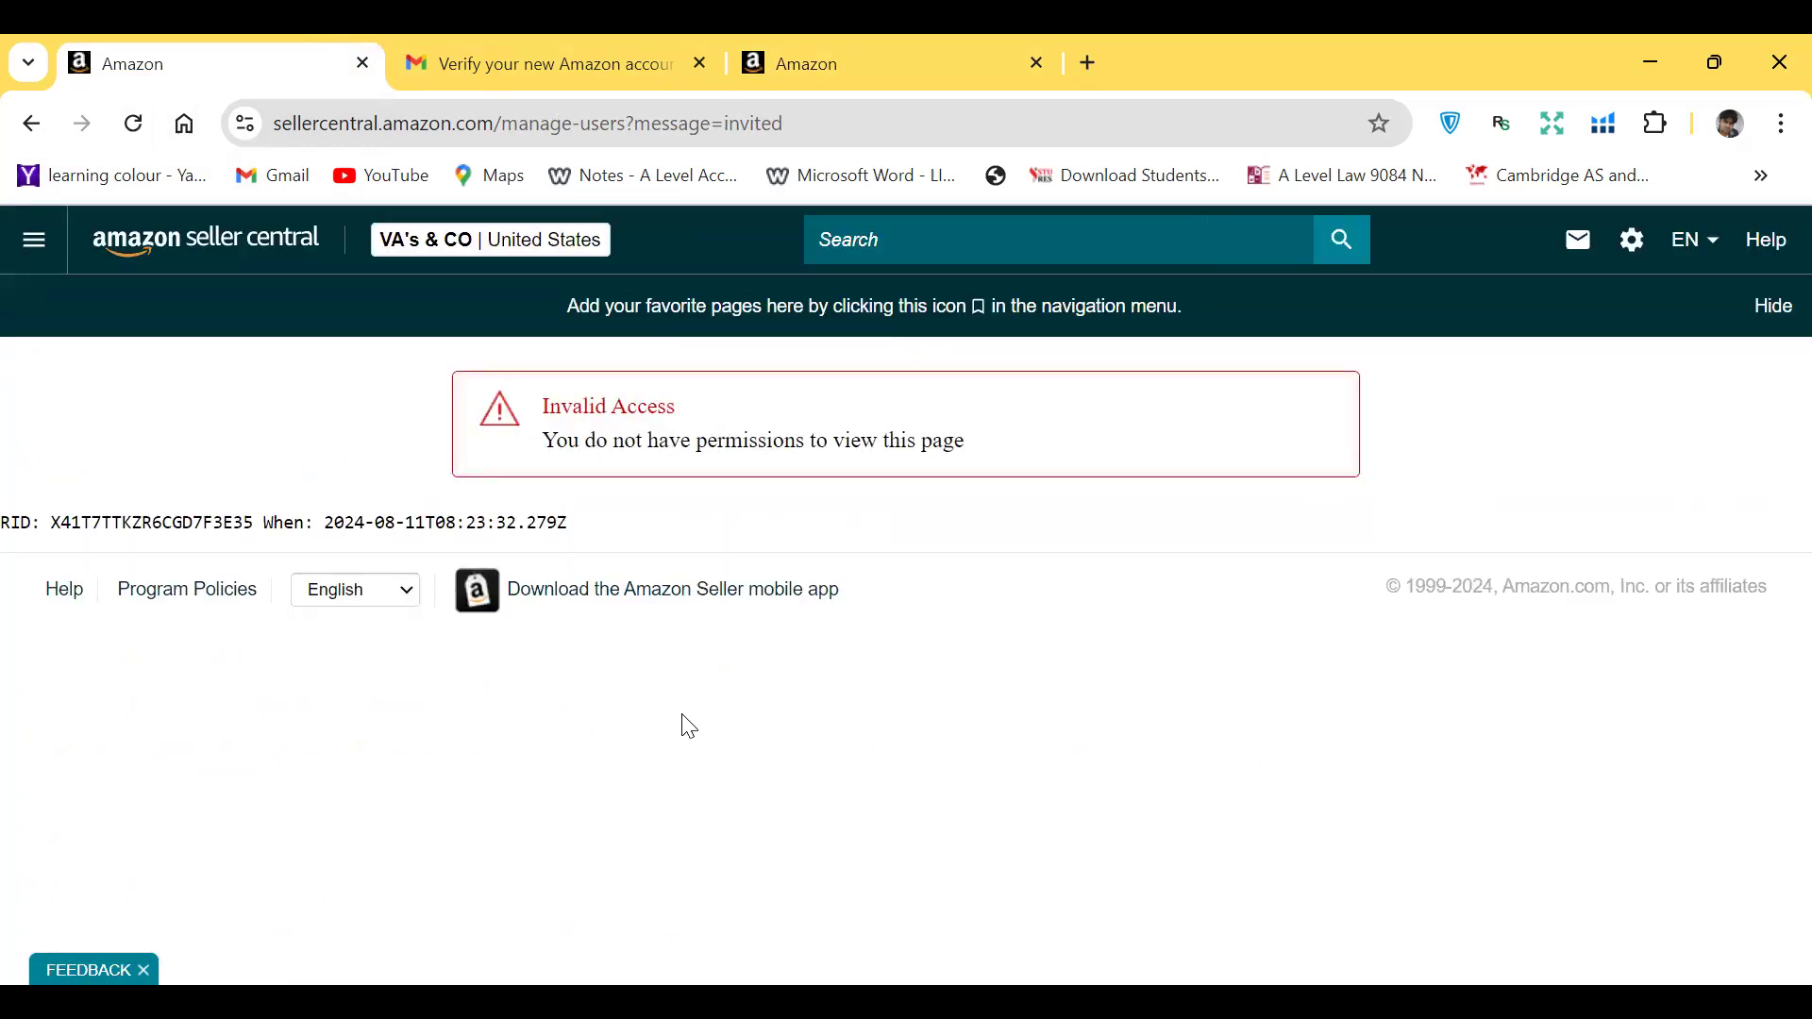
Open User Permissions History from the gear menu in the third tab, then load the Seller Central home in the first tab
click(835, 38)
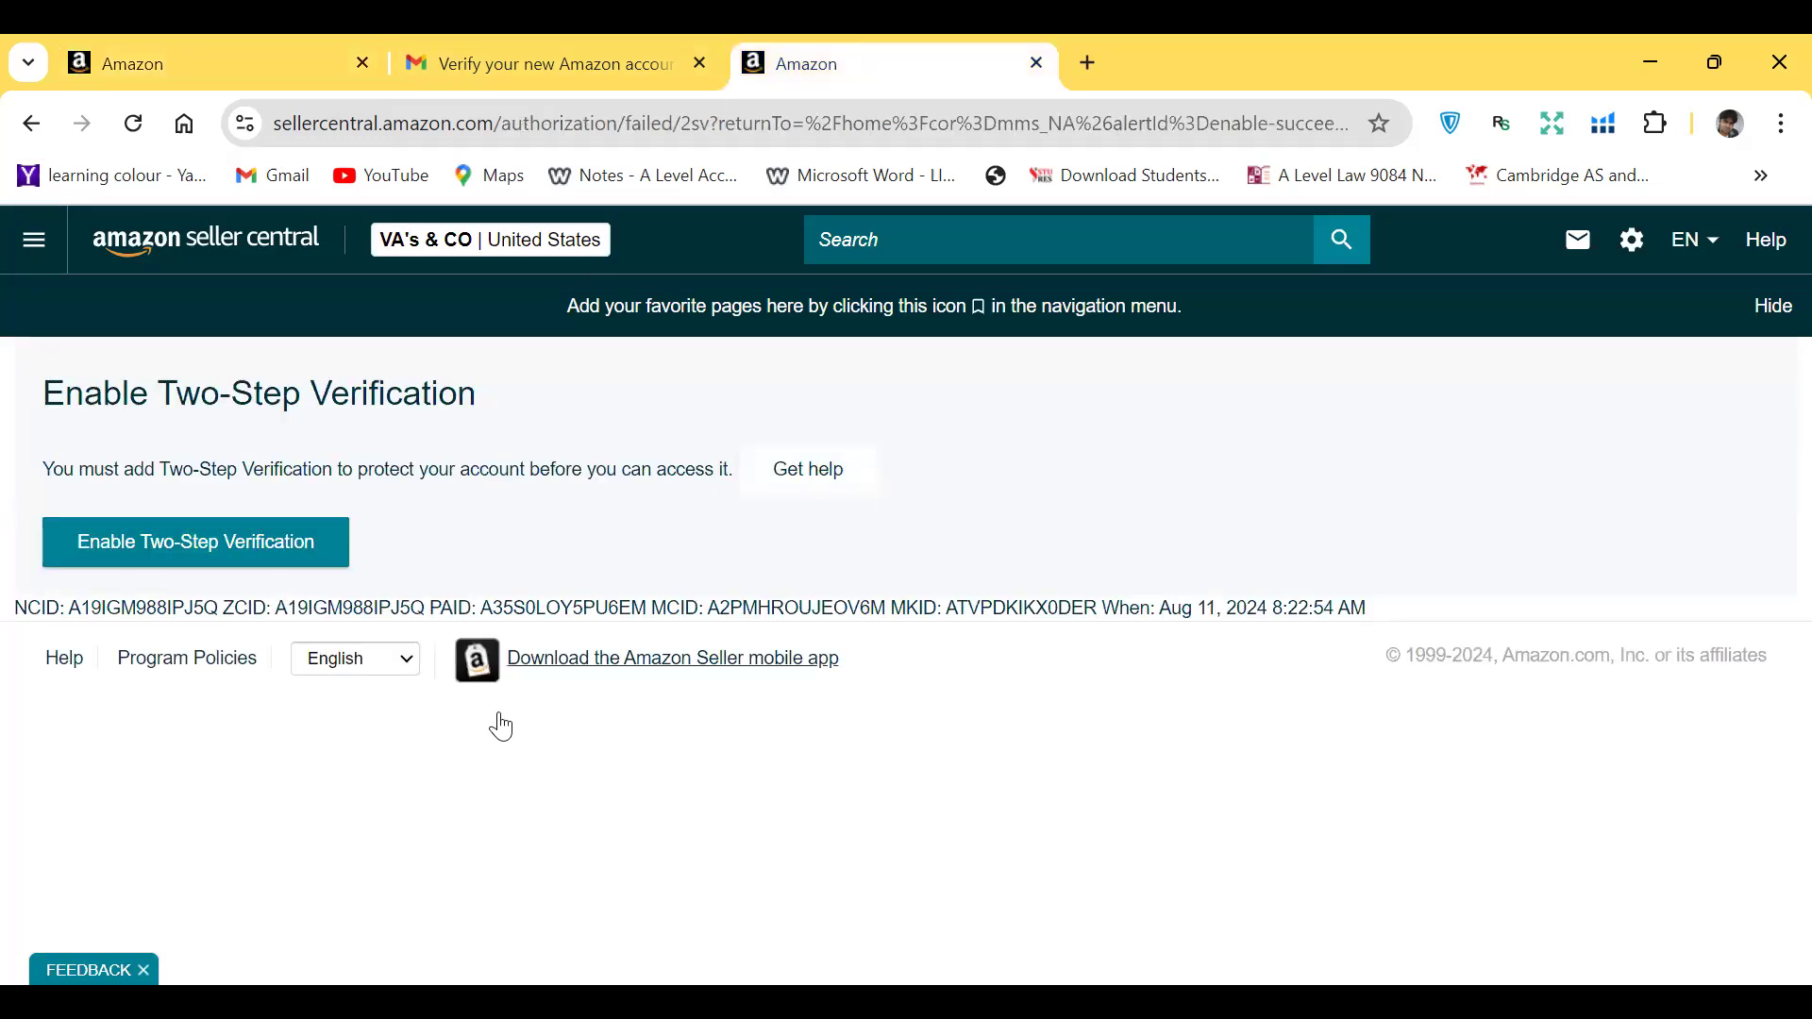
mouse_move(1647, 244)
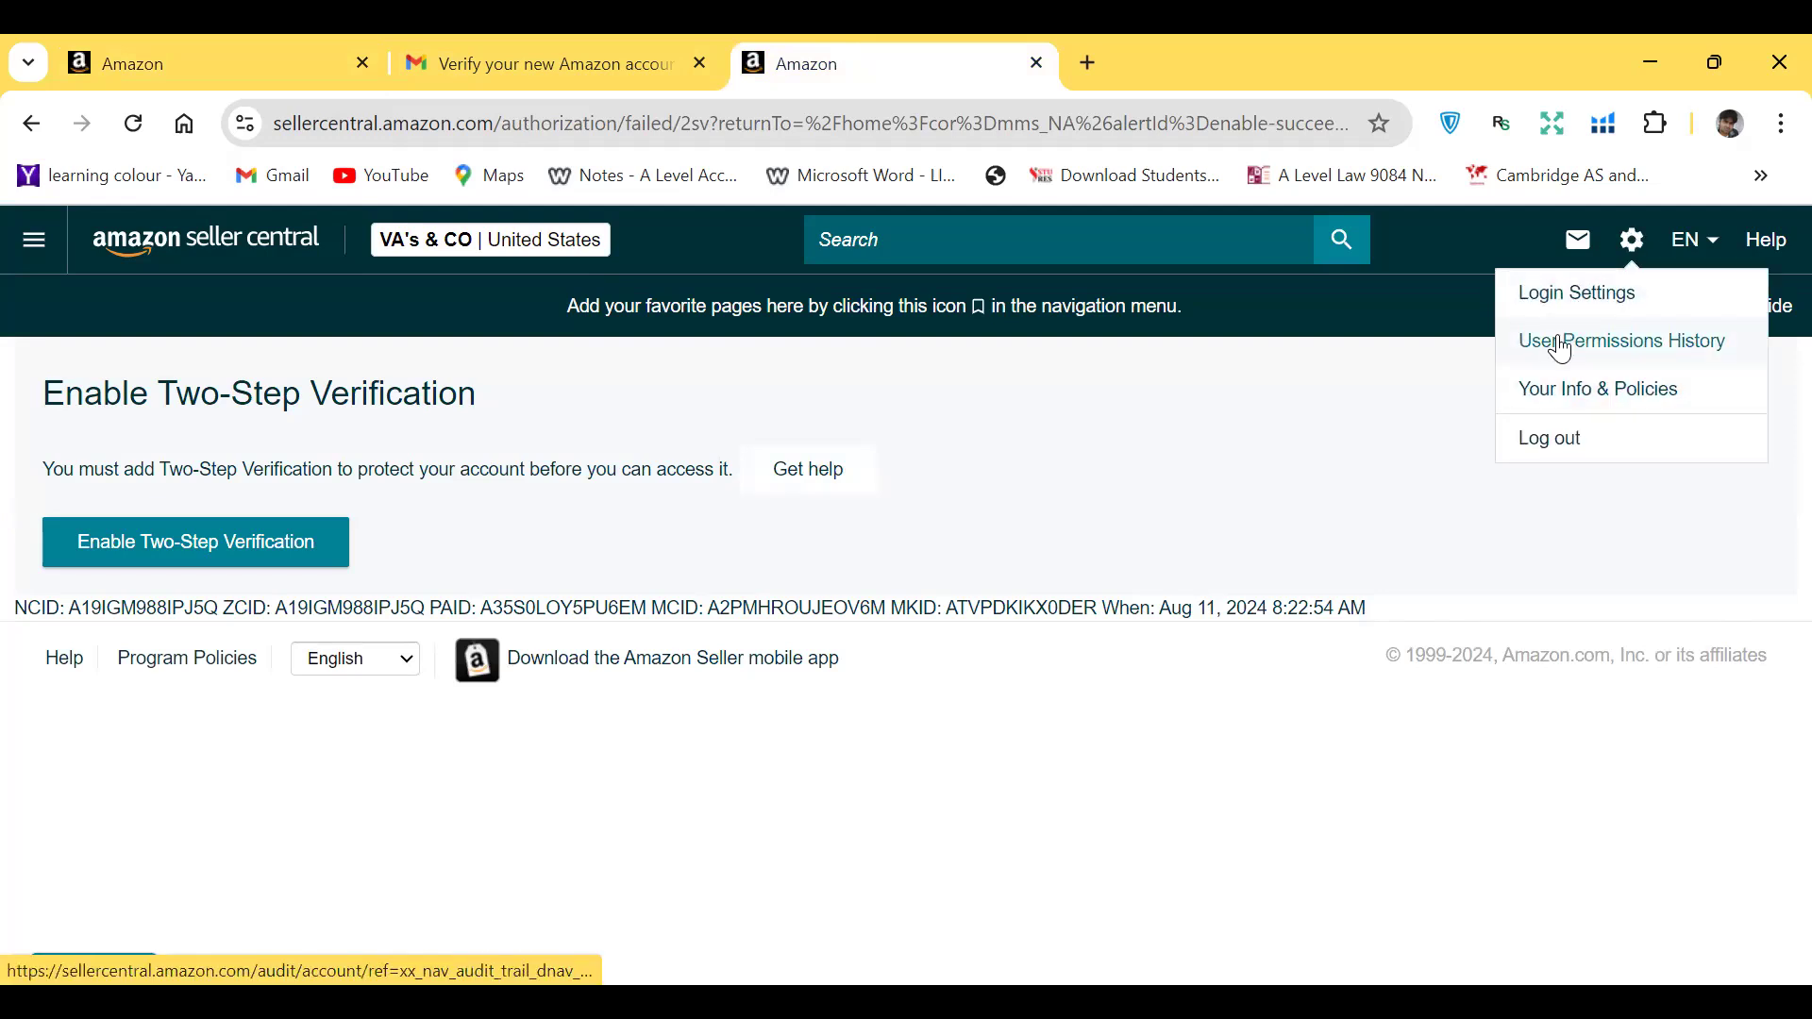
click(1563, 344)
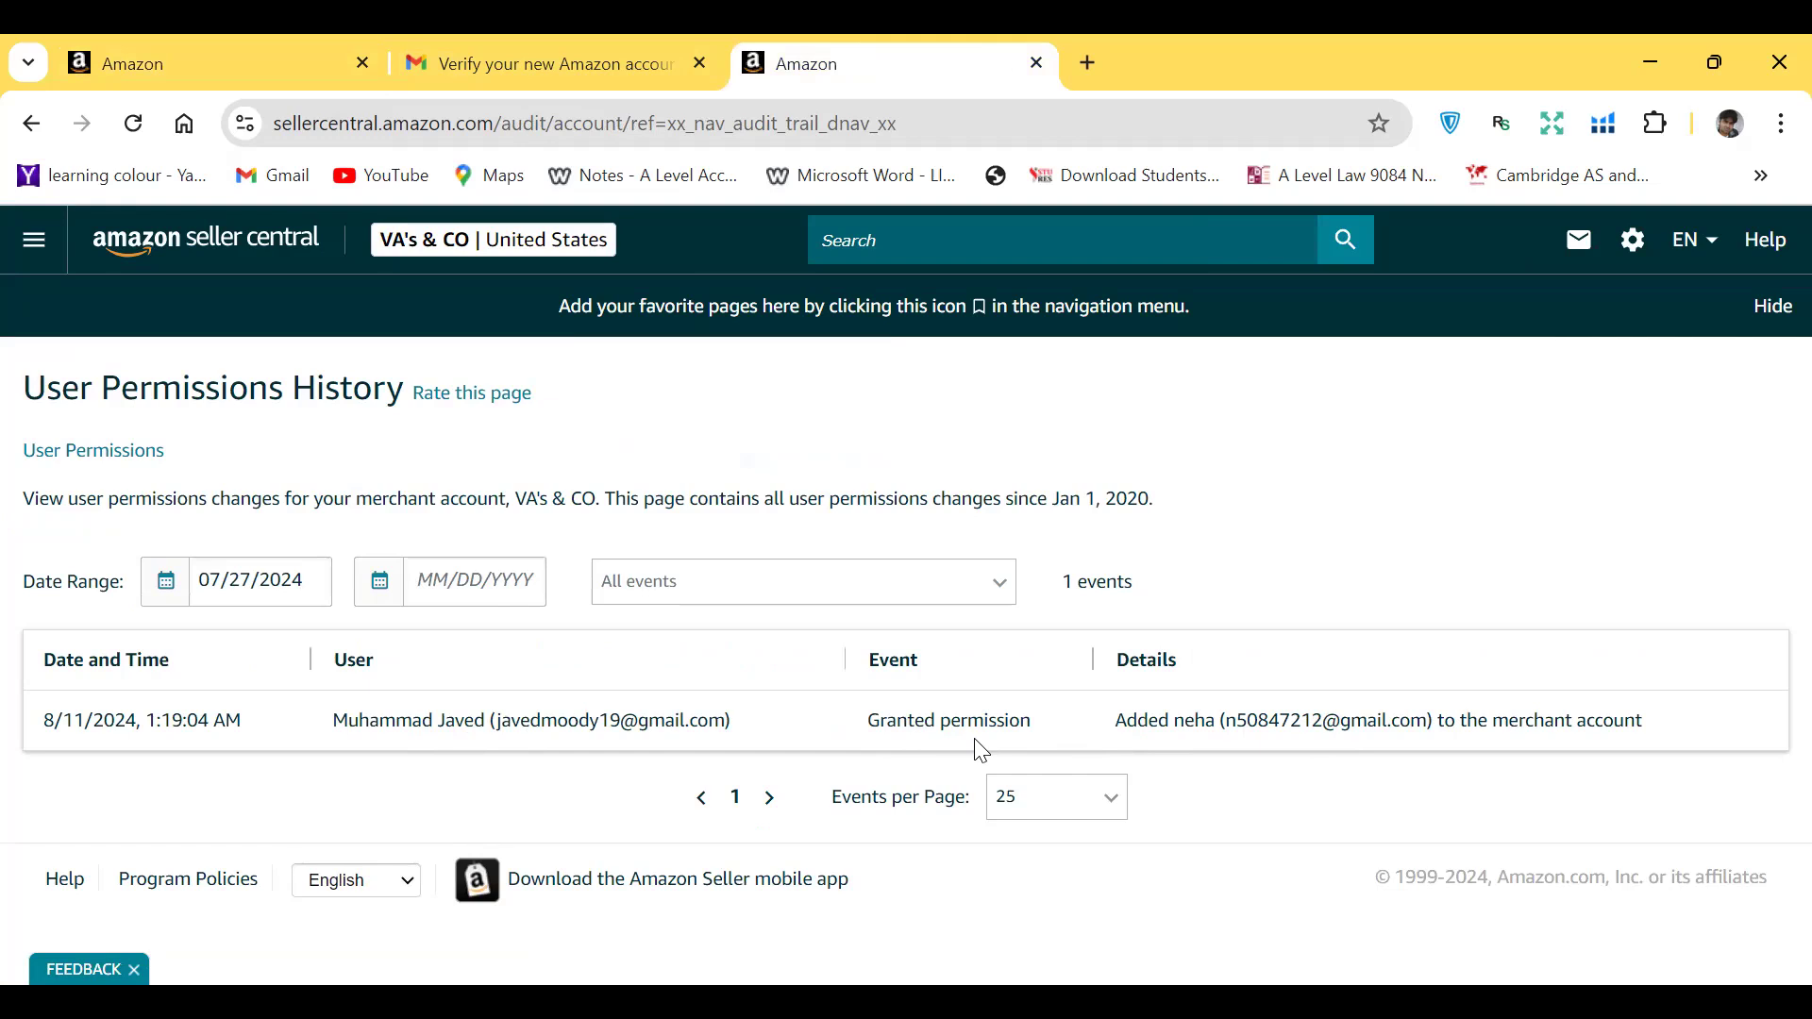
click(265, 44)
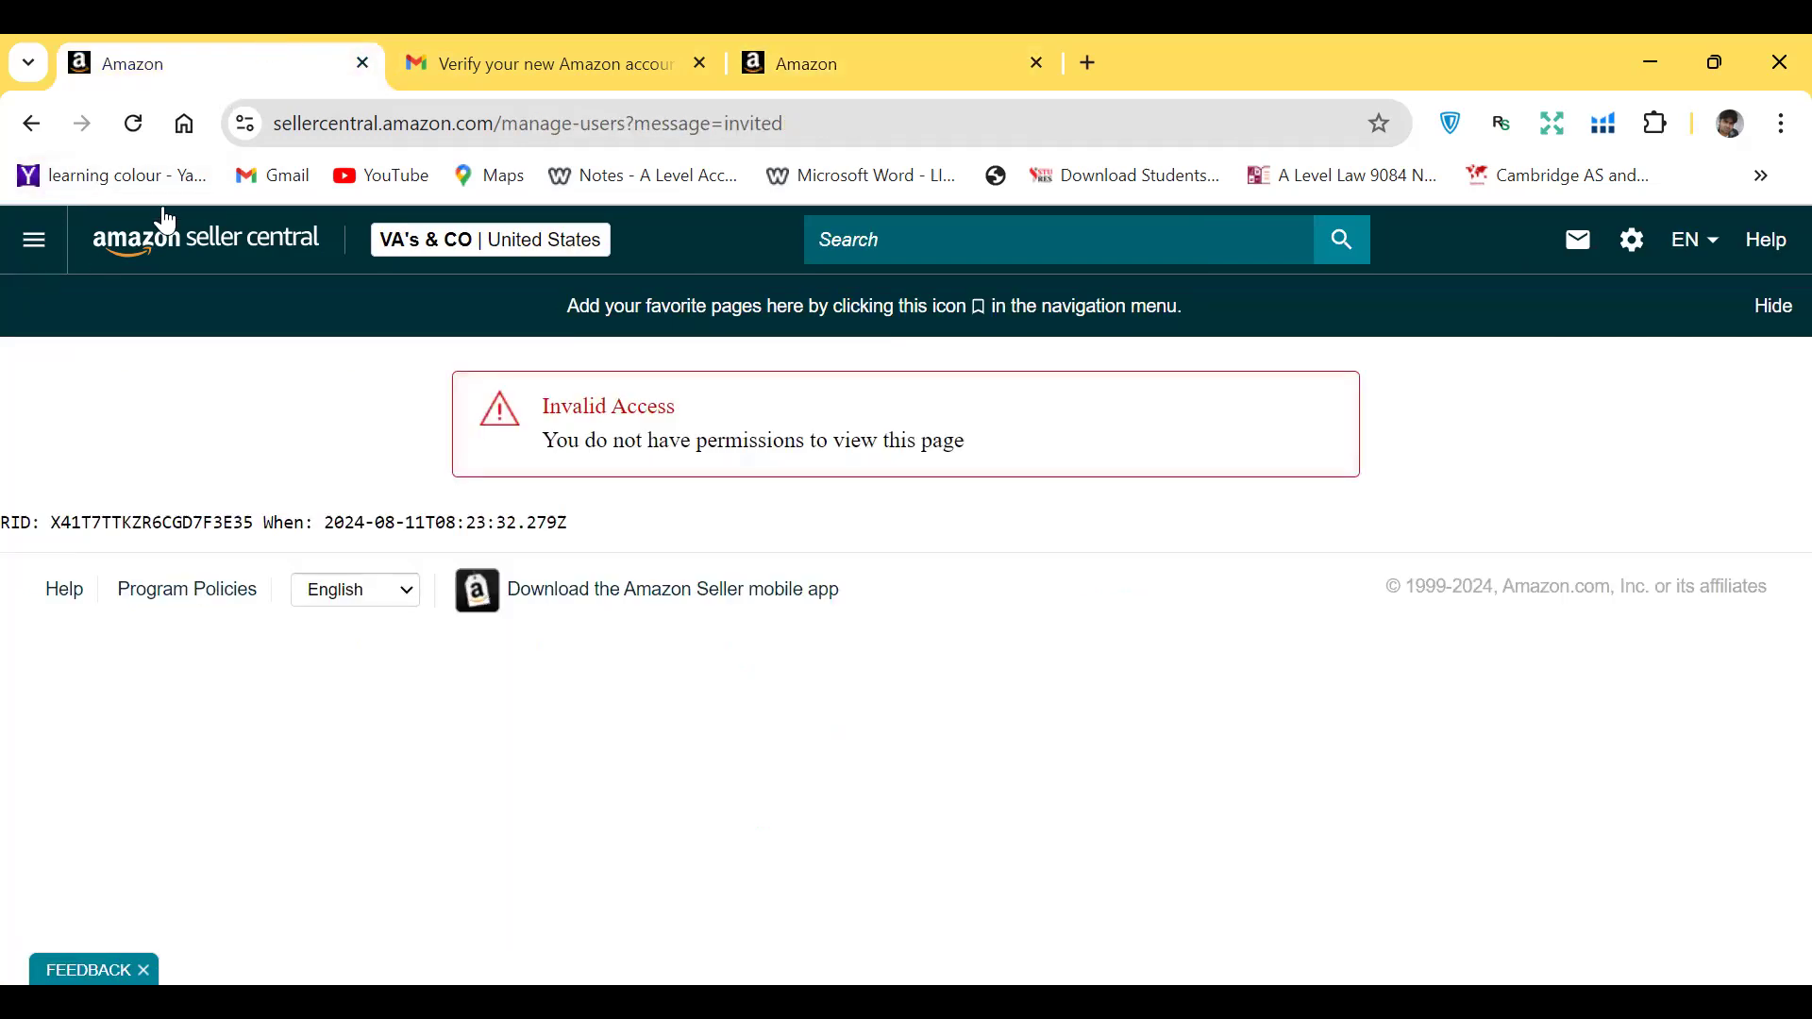
click(154, 244)
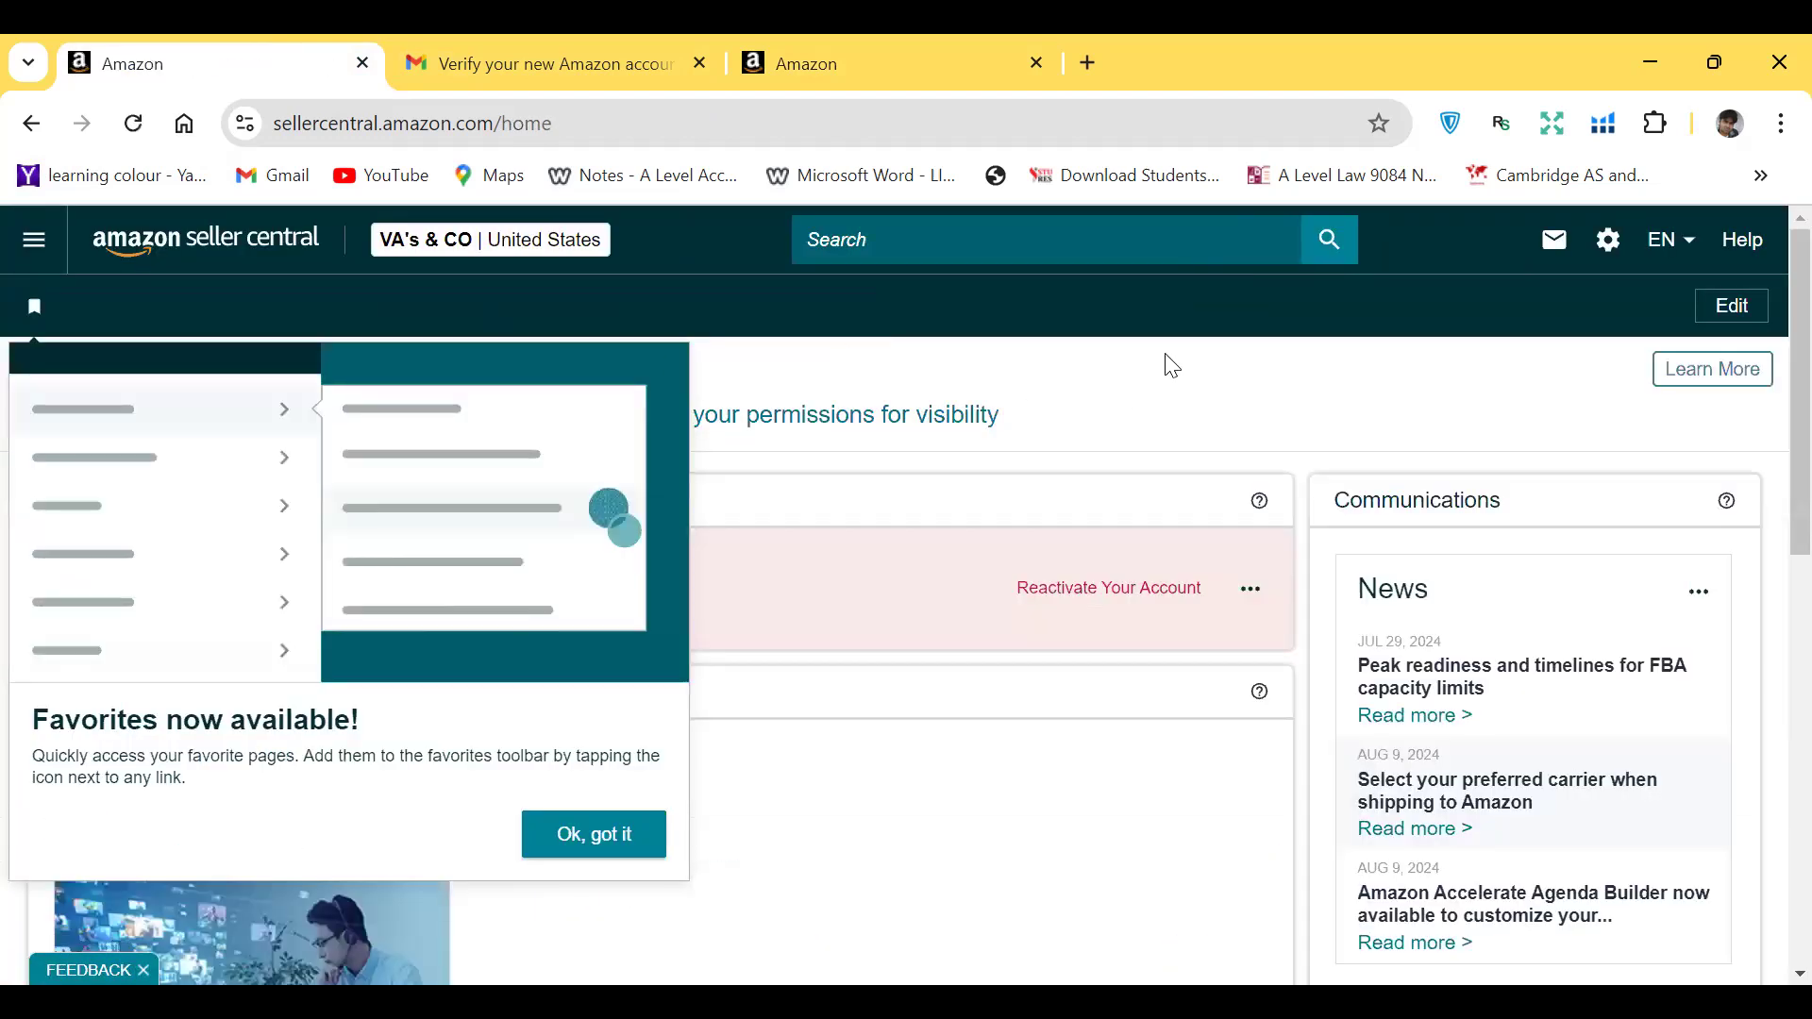
Dismiss the Favorites notice and open User Permissions History from the gear menu in the first tab
click(598, 831)
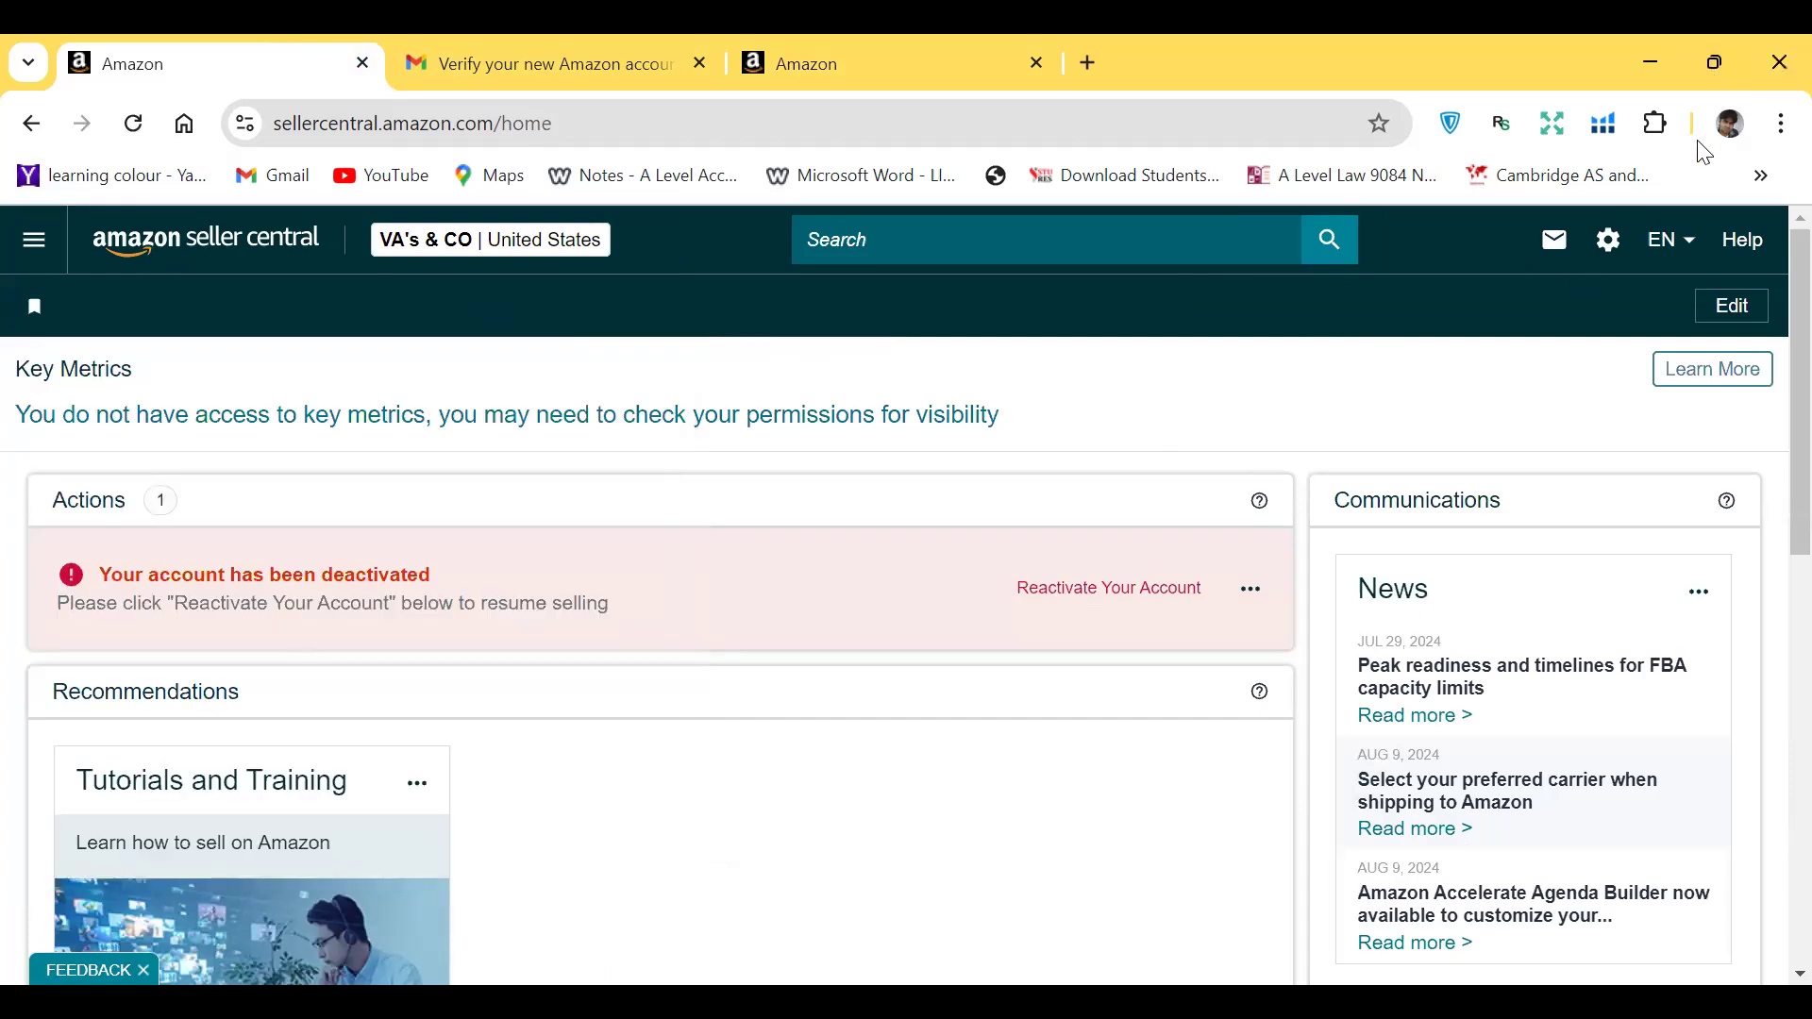
mouse_move(1650, 243)
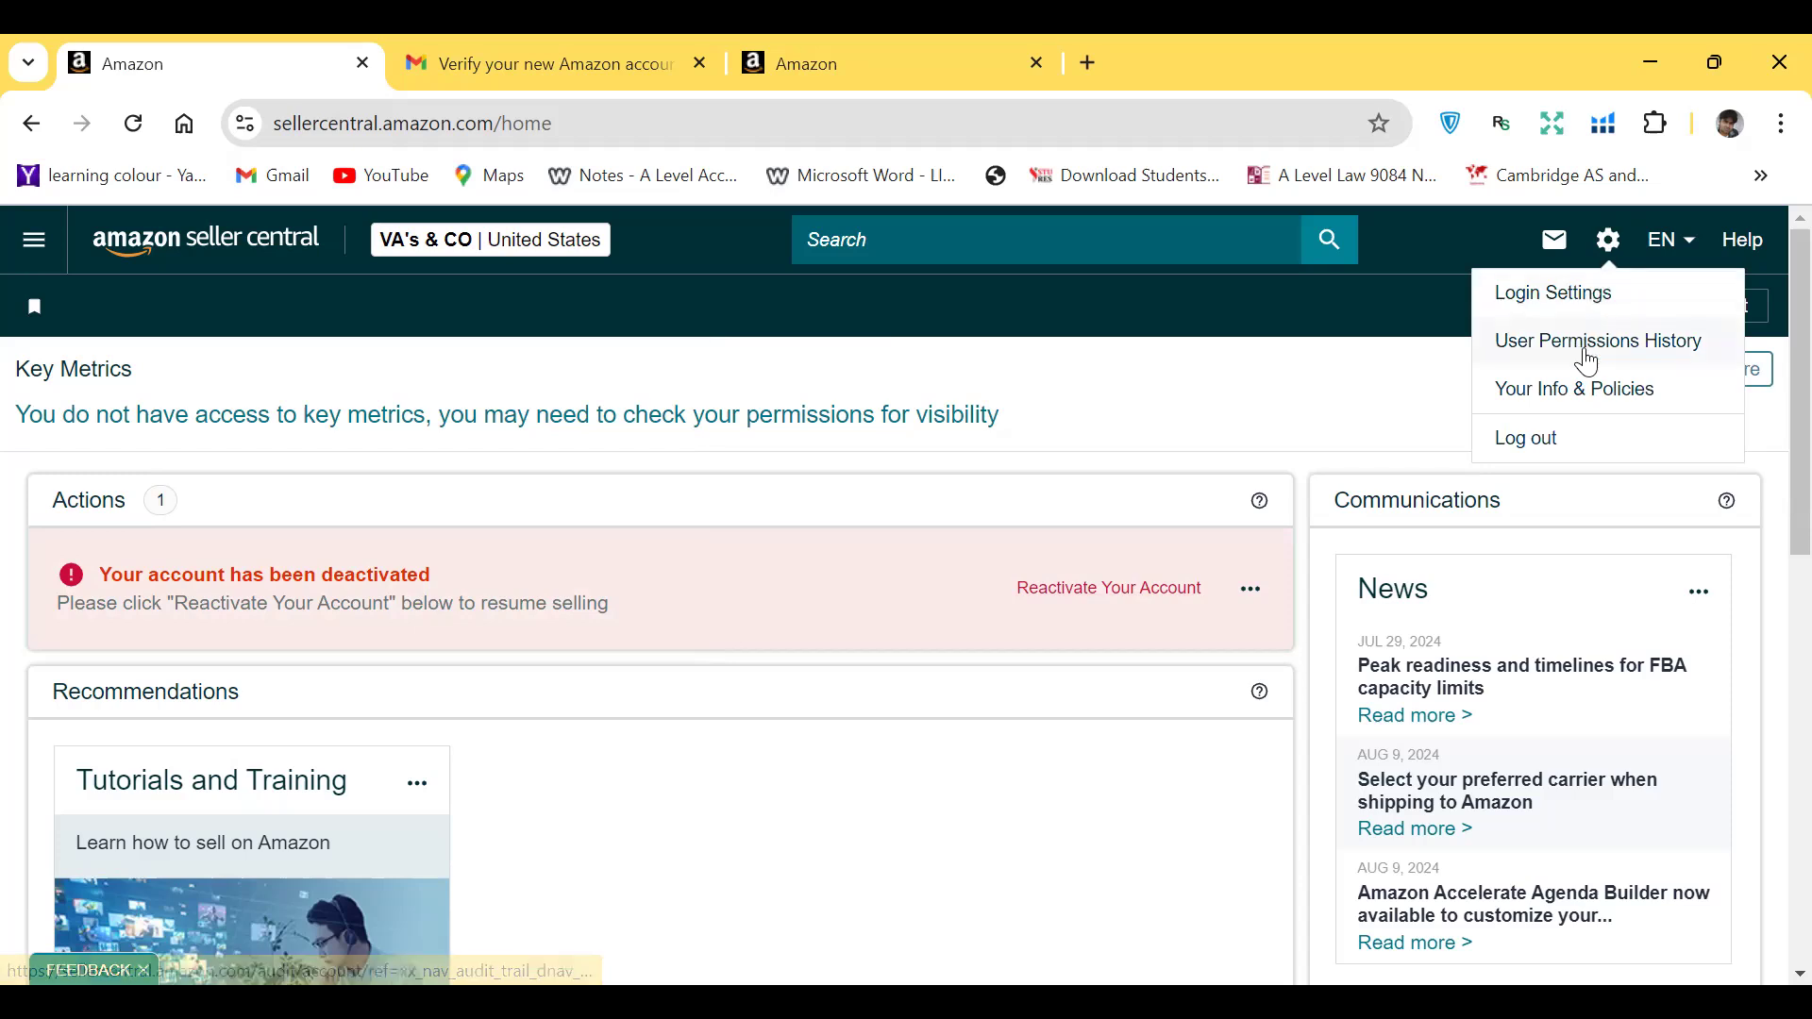
click(1587, 357)
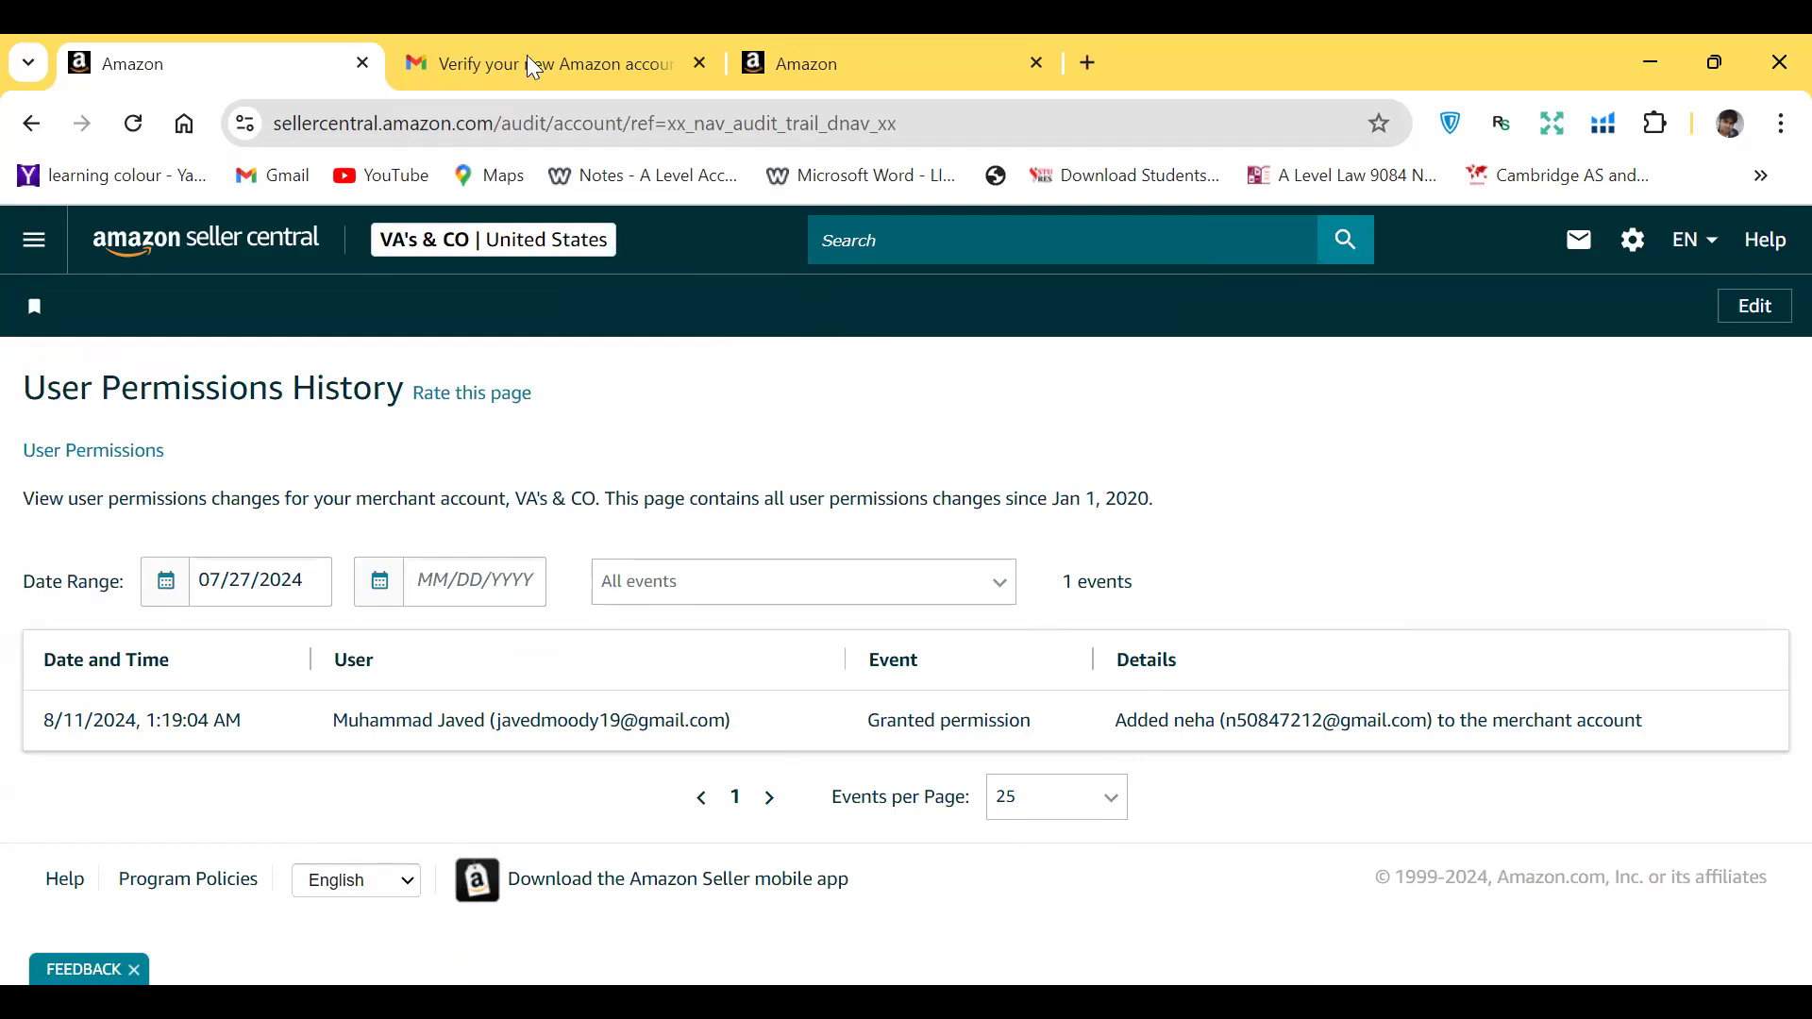
click(918, 52)
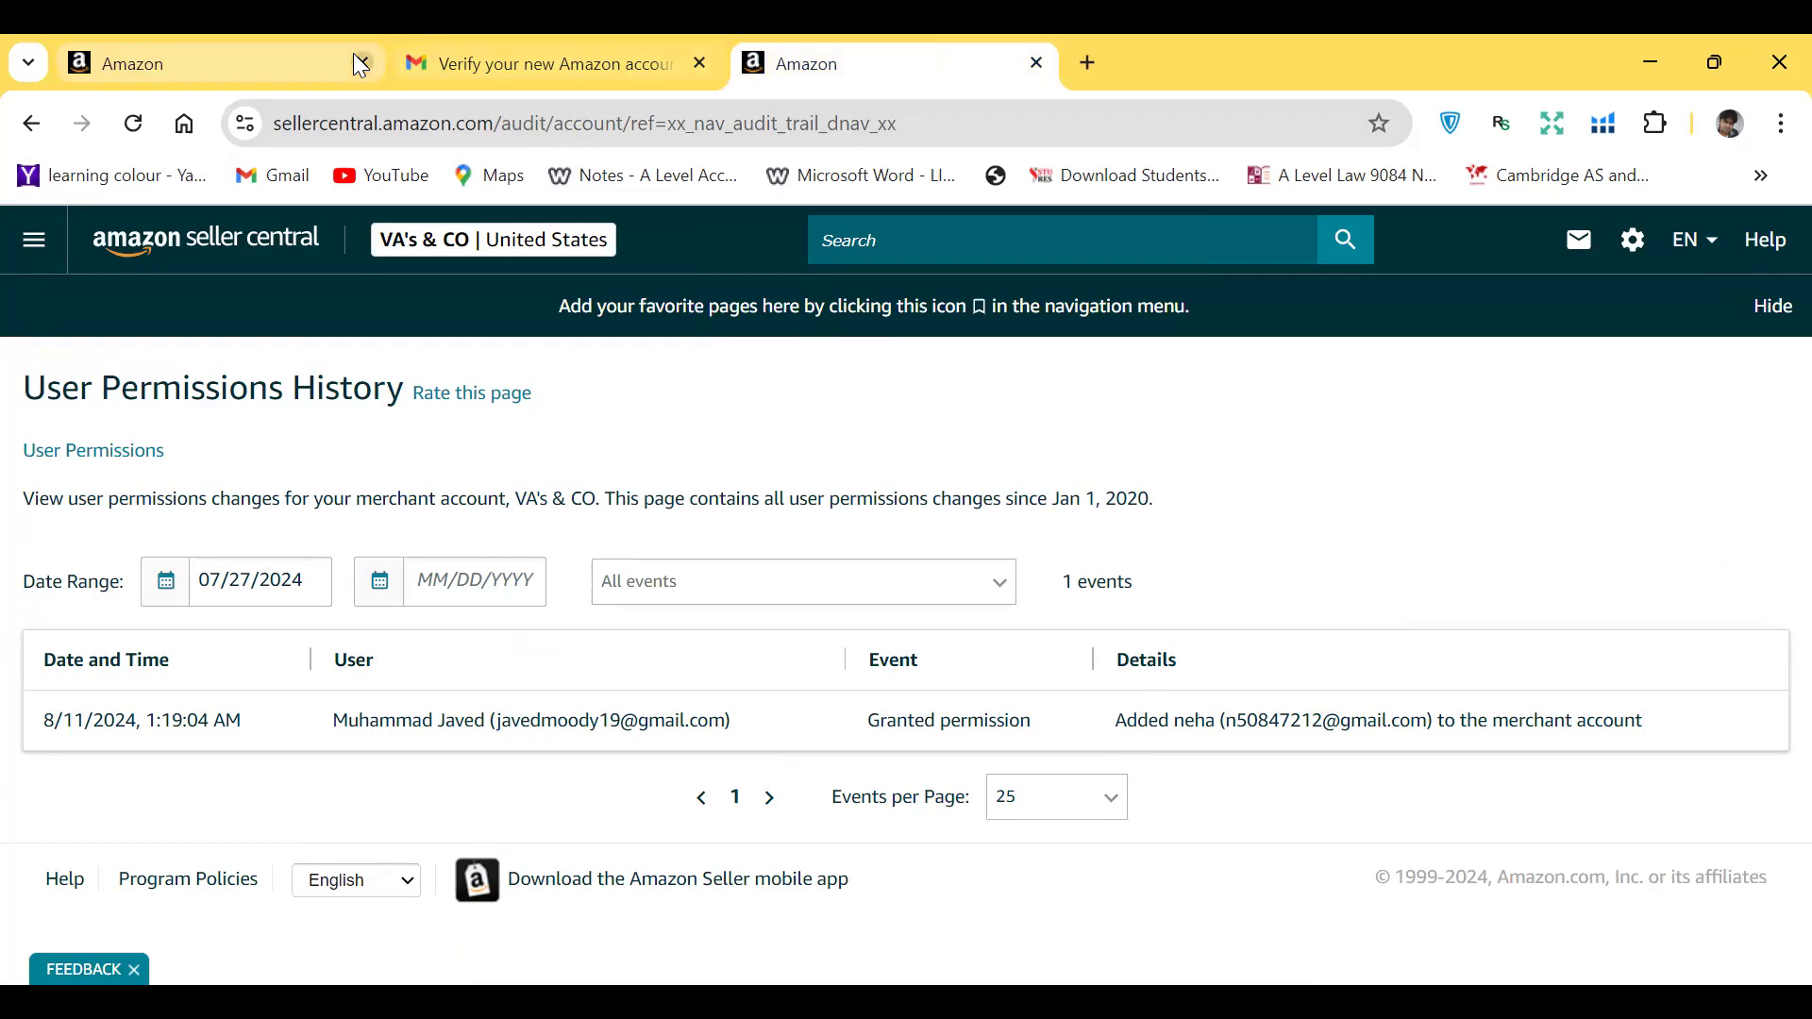
click(319, 38)
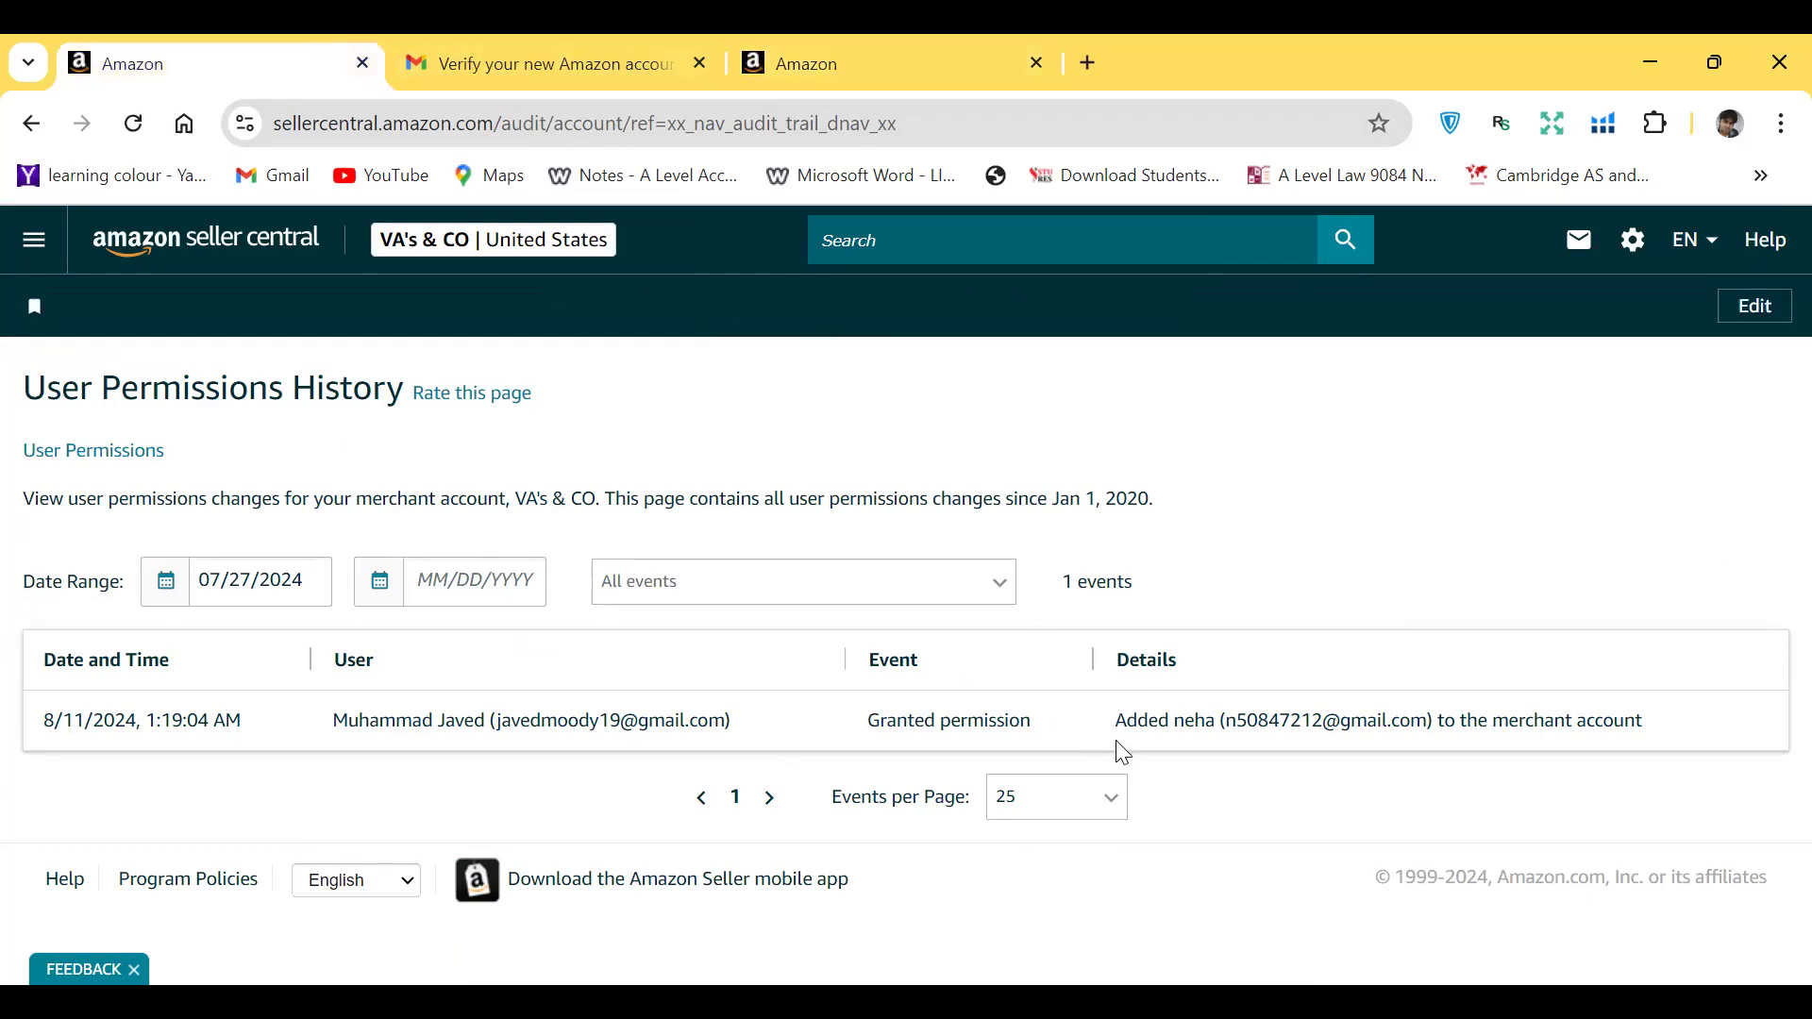